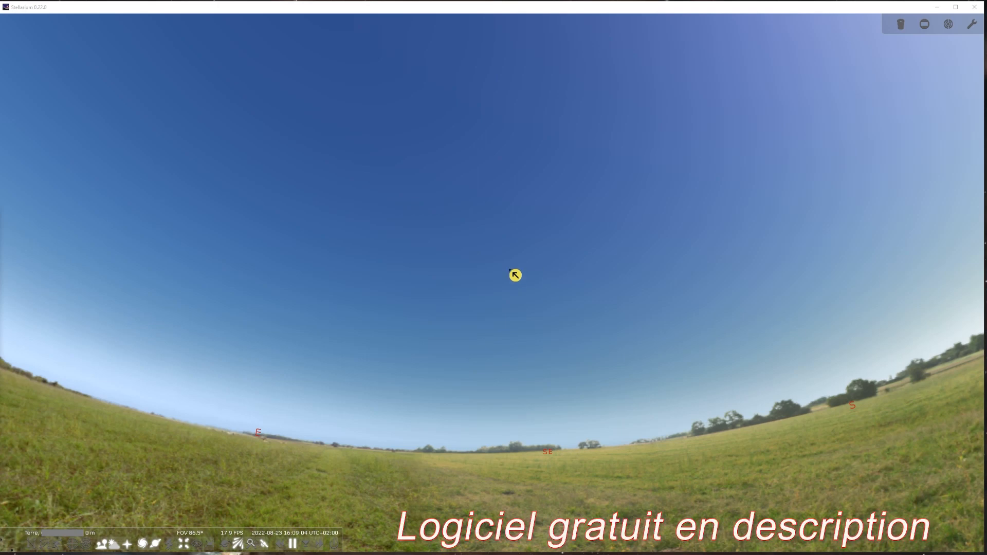
Open the date and time settings and find Jupiter in the object search.
mouse_move(17, 391)
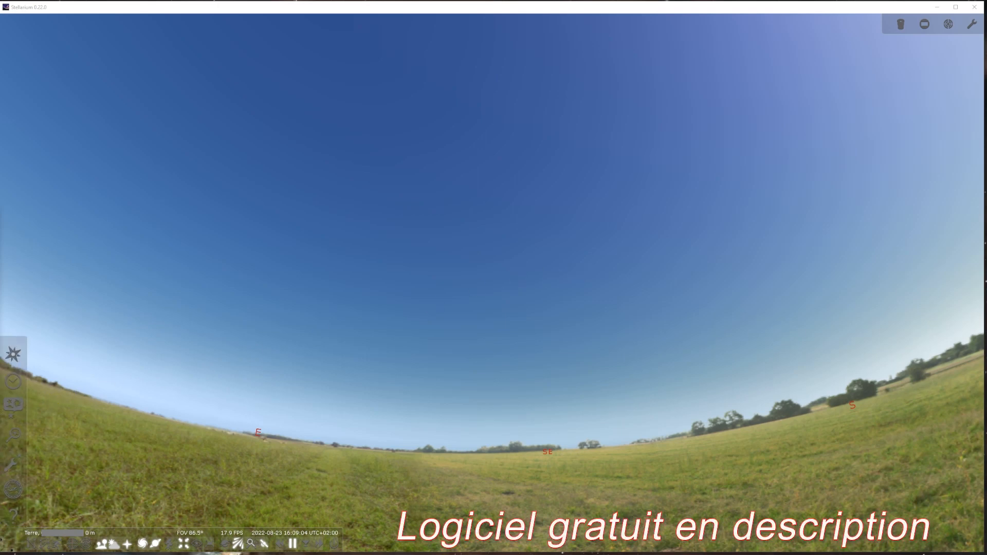
click(18, 380)
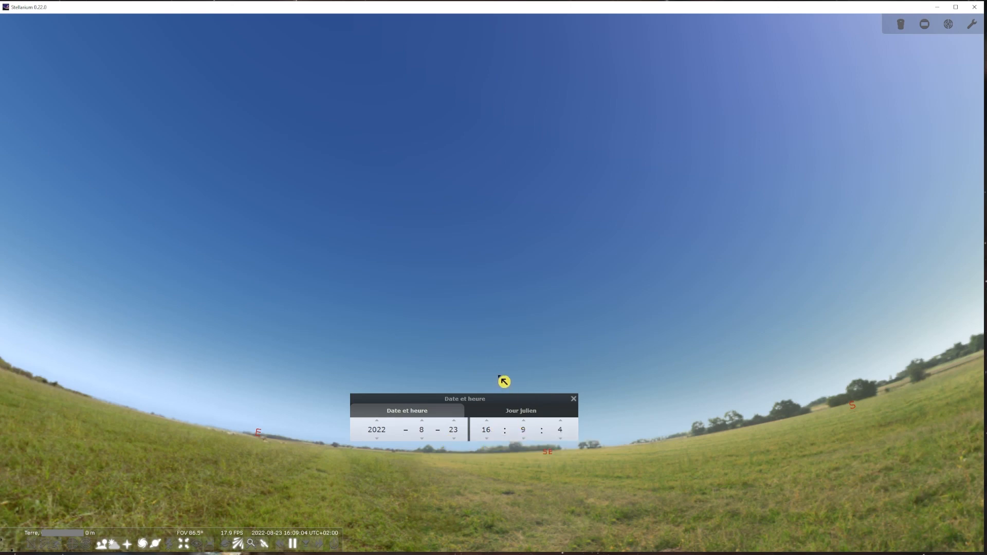
mouse_move(11, 411)
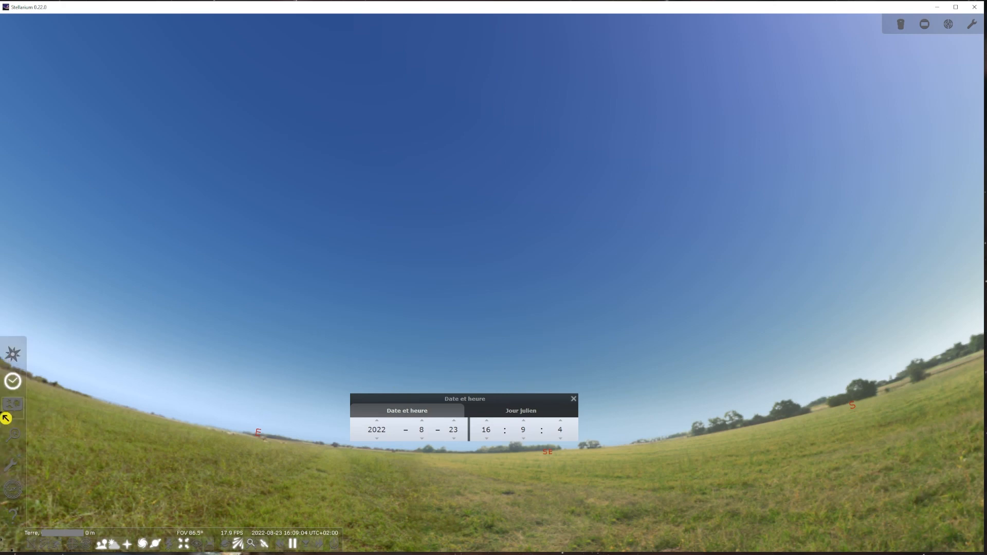
click(19, 437)
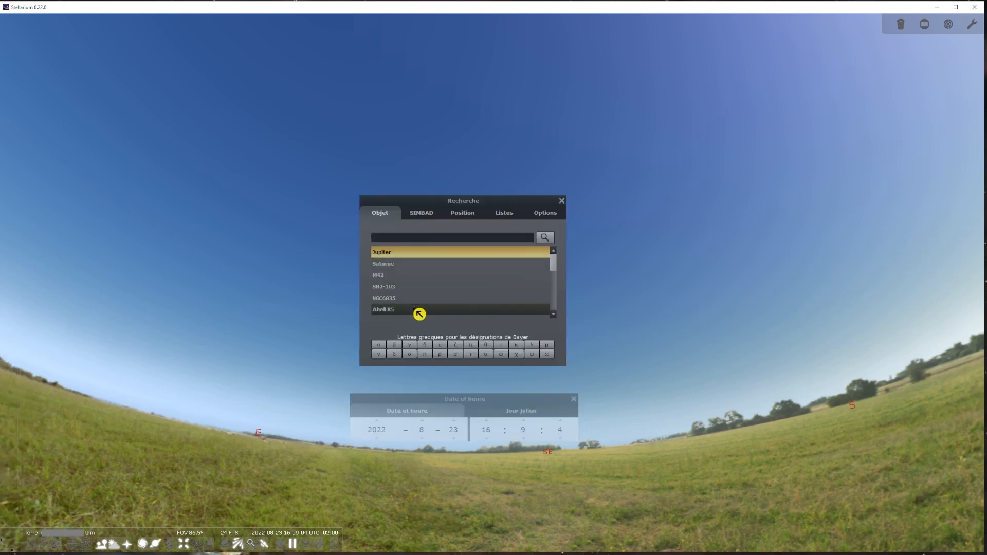
click(398, 255)
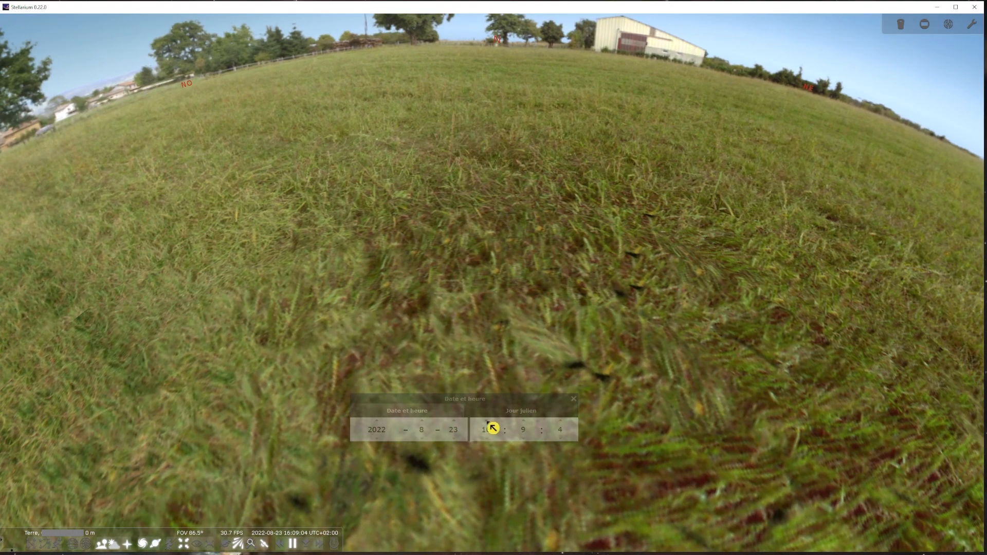
Advance the simulated time to 01:09:04 on 2022-08-24 and select Jupiter in the sky.
scroll(491, 427, up, 5)
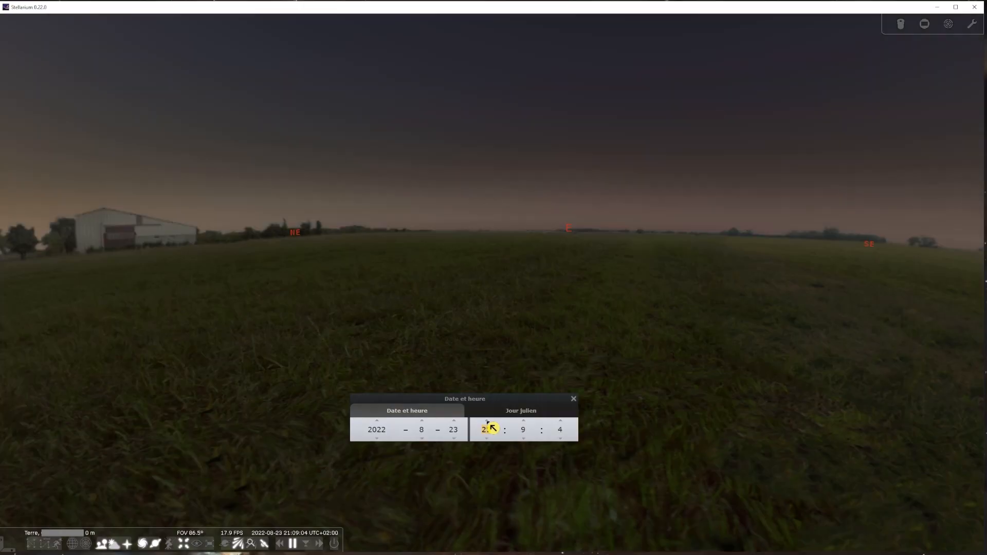
scroll(492, 428, up, 4)
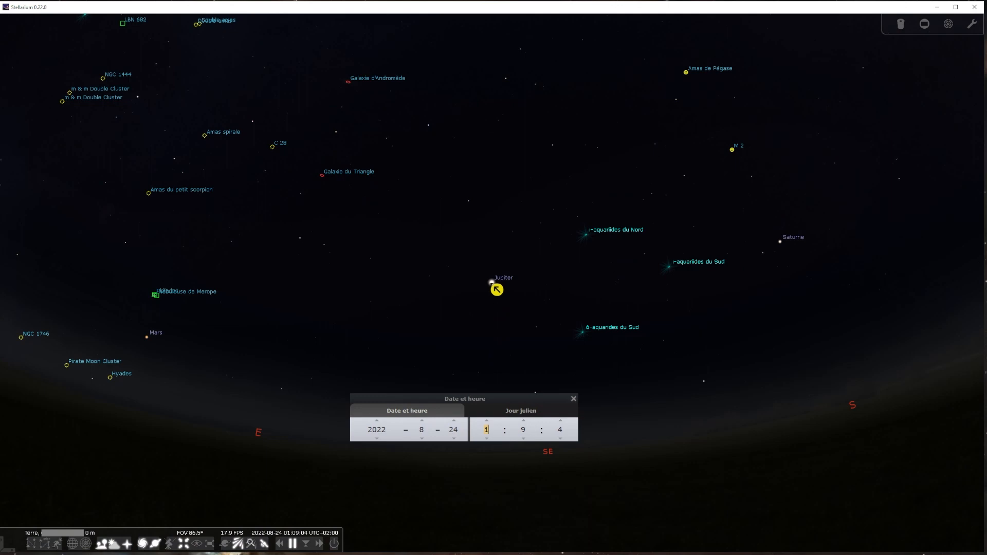
click(497, 289)
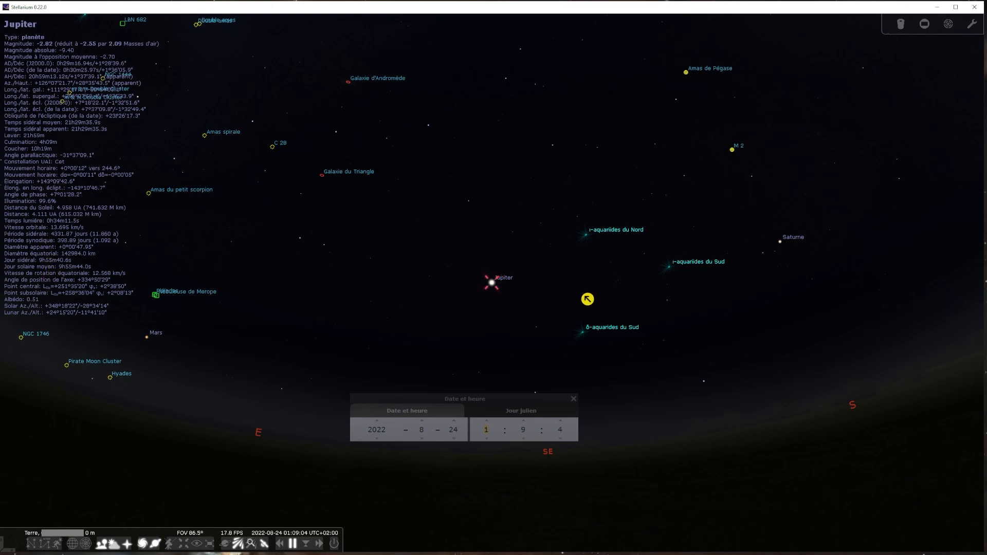
Centre the view on Jupiter and zoom in to a field of view of about 0.029°.
key(slash)
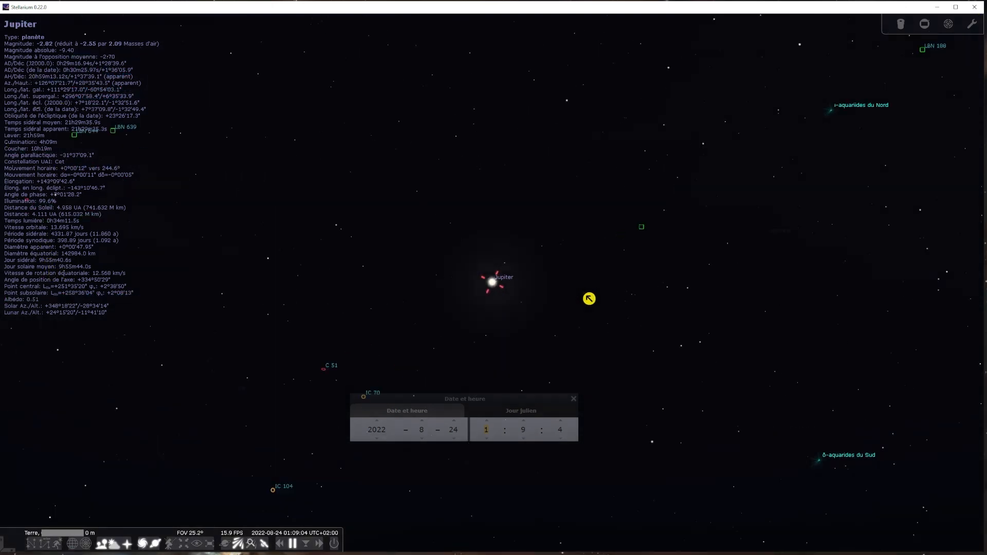
scroll(660, 265, up, 7)
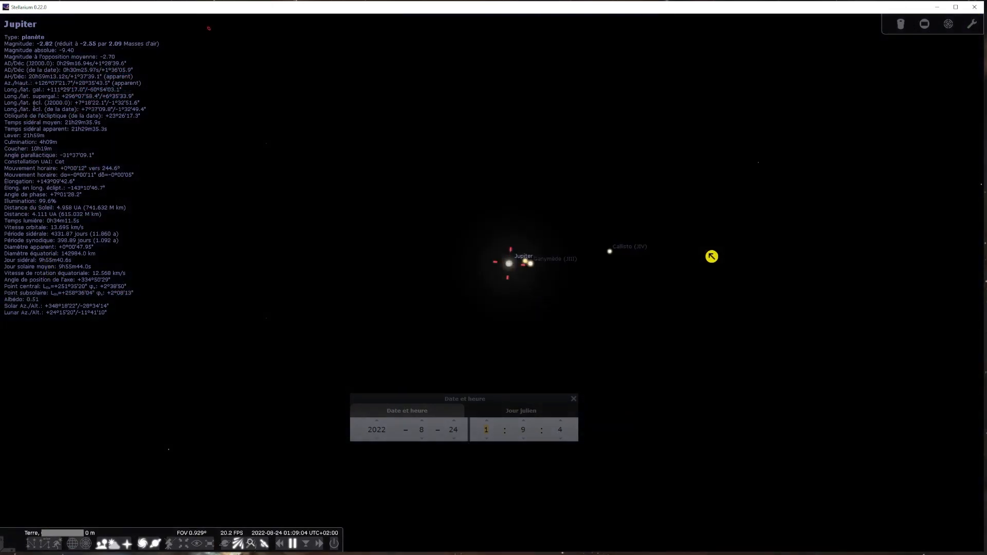
scroll(714, 255, up, 2)
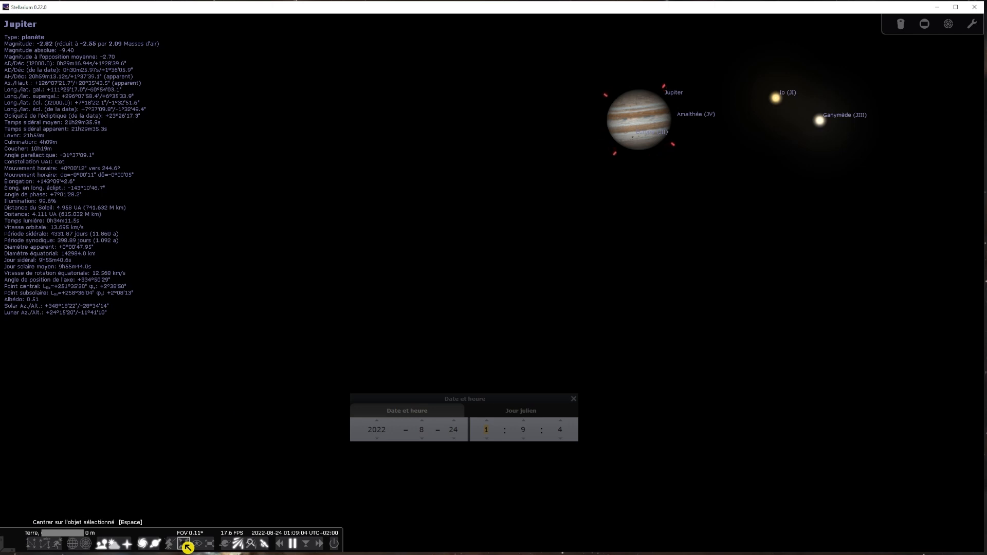
click(186, 545)
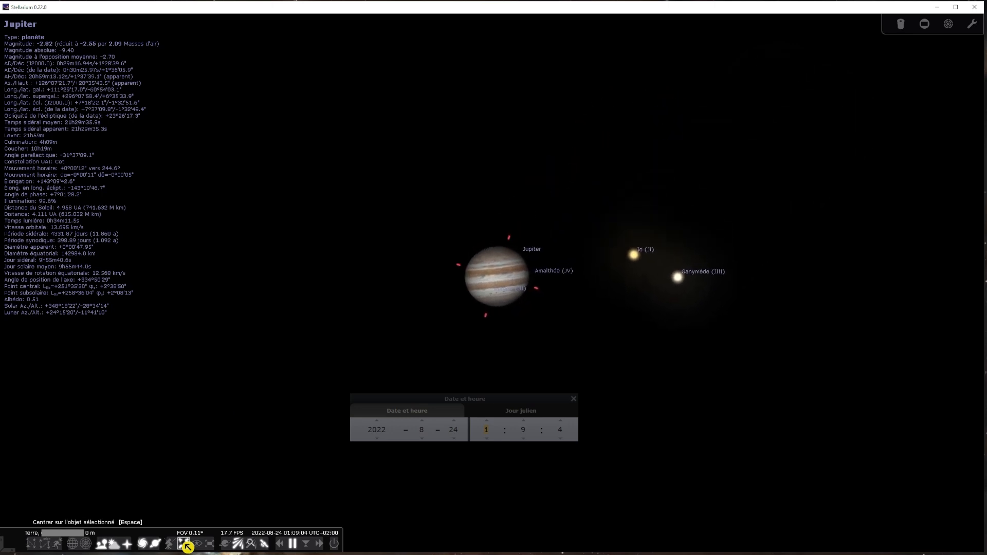
scroll(656, 314, up, 4)
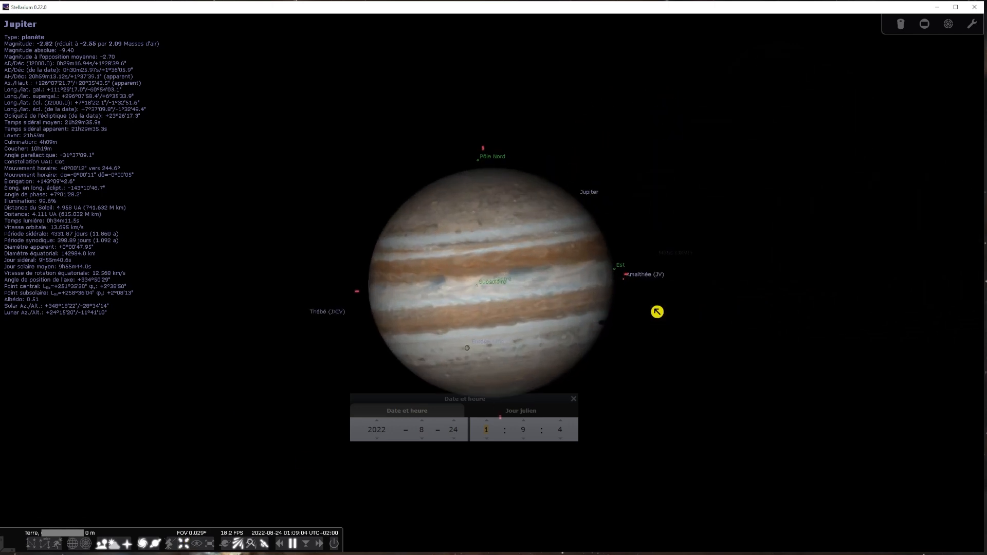
Move the date and time window below Jupiter's disc and set the time to 00:39:04.
drag(529, 406, 558, 446)
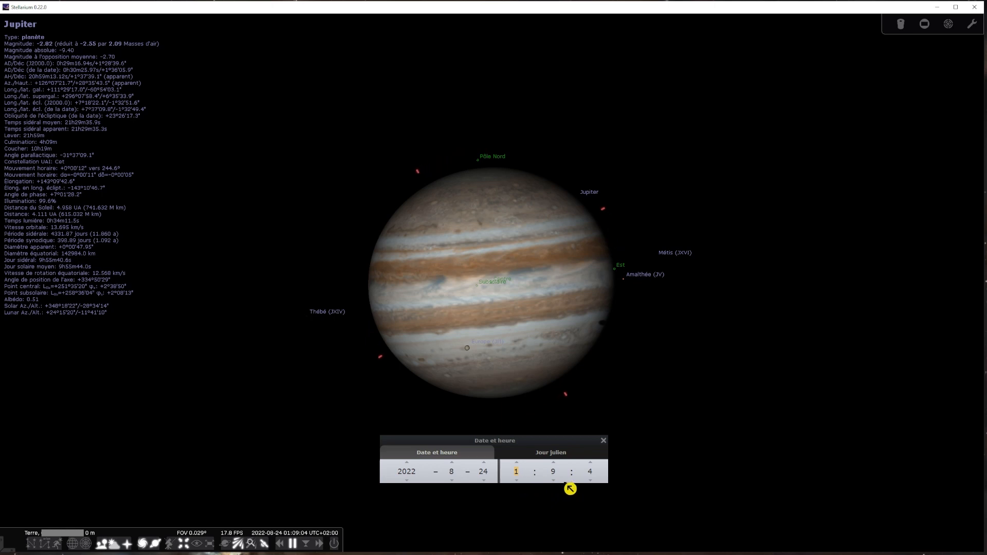
click(517, 483)
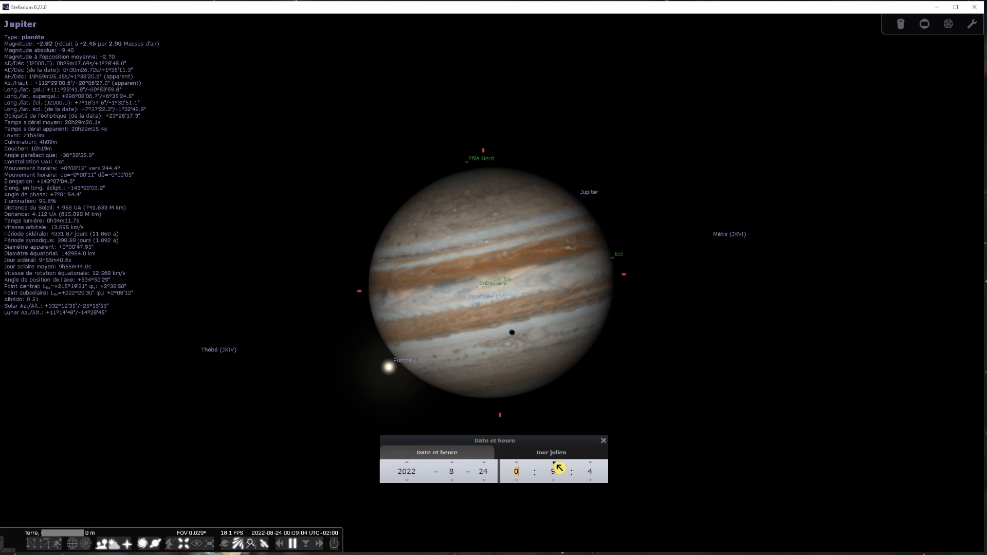
scroll(558, 467, up, 10)
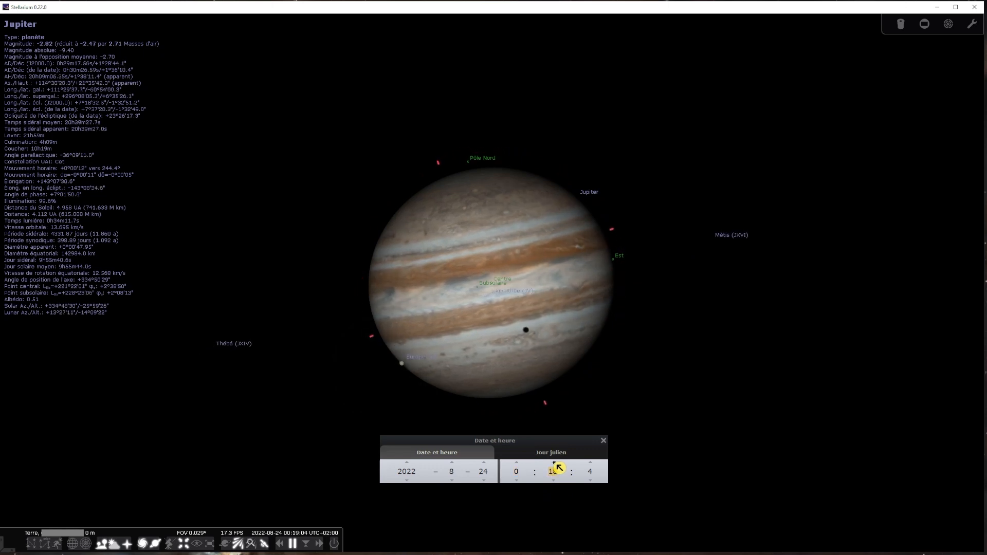
scroll(558, 467, up, 10)
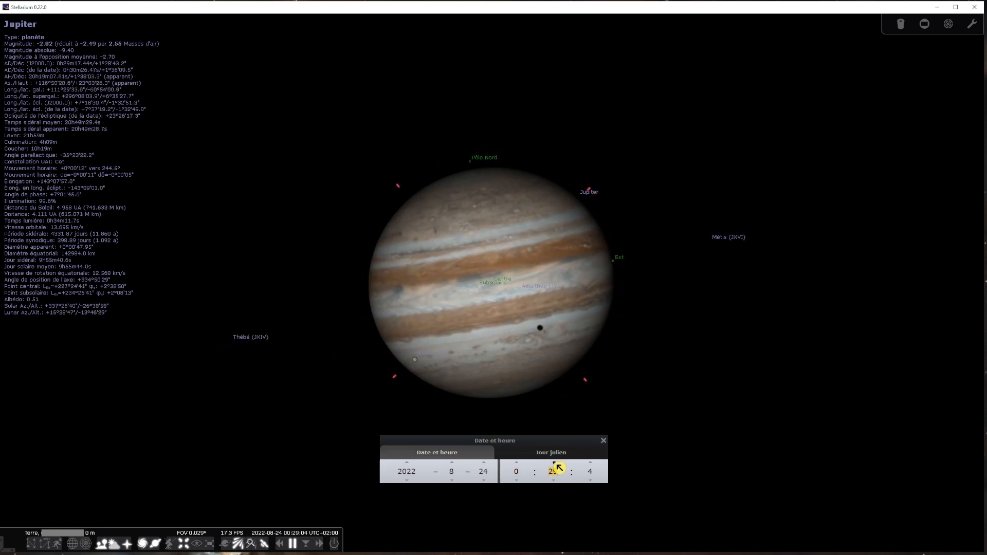
scroll(558, 466, up, 10)
Widen the field of view to about 0.0565° around Jupiter and advance the minutes until the time is 01:02:04.
scroll(616, 344, down, 1)
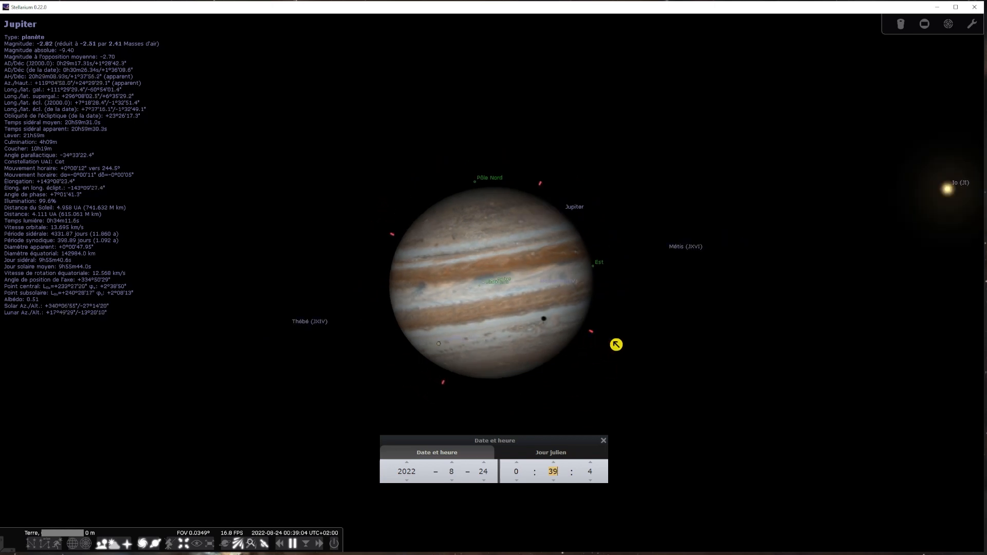
scroll(616, 344, down, 3)
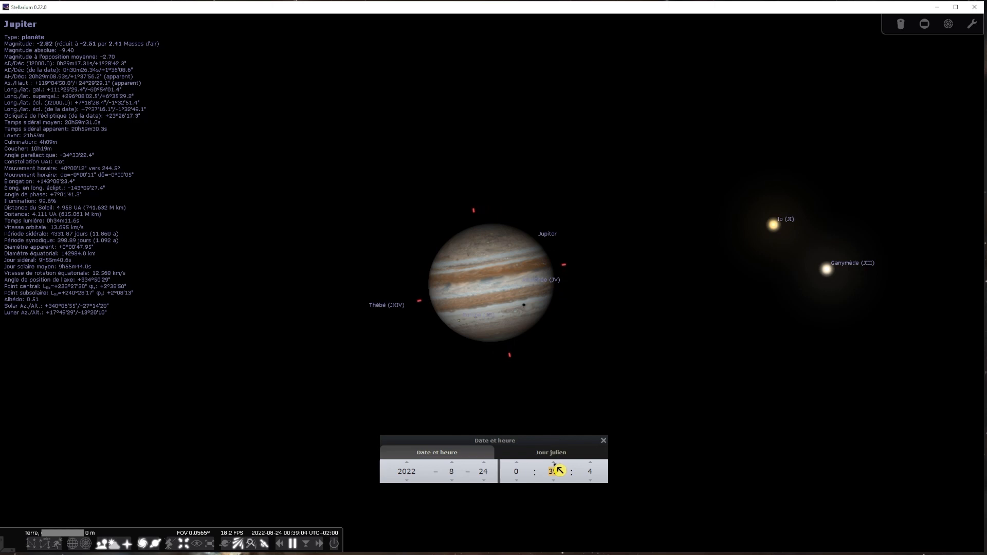
scroll(557, 468, up, 8)
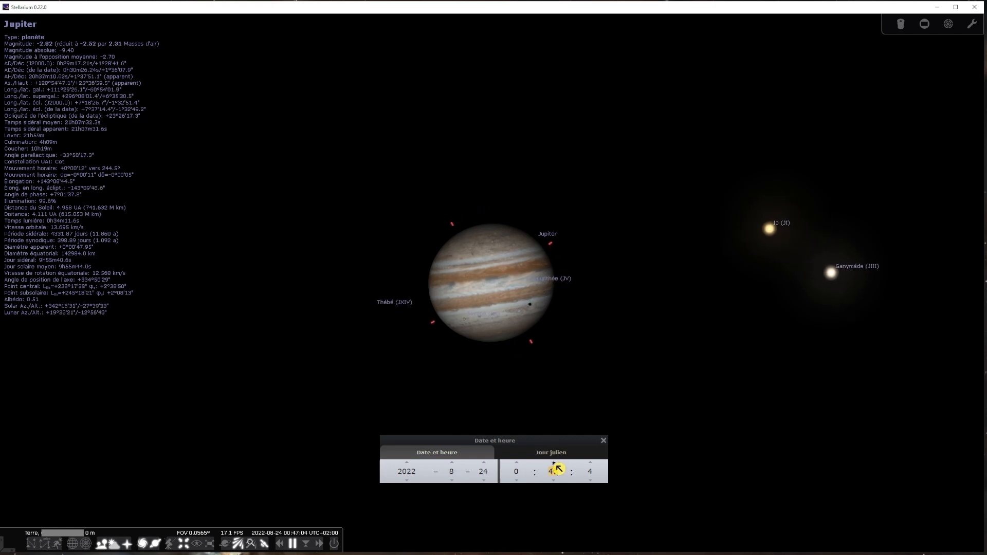
scroll(558, 468, up, 13)
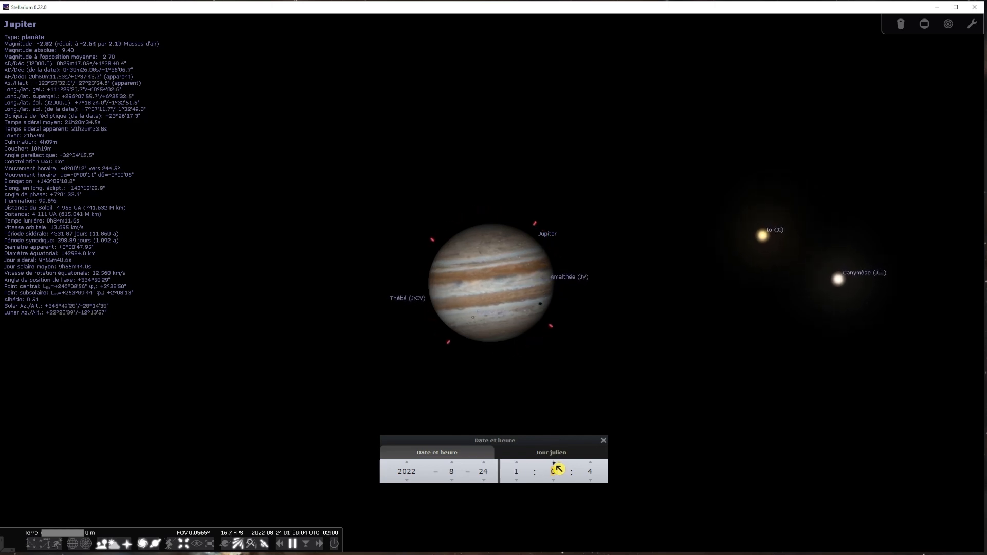
scroll(558, 468, up, 2)
Step the hour forward past 06:02:04, back to 02:02:04 and forward again to follow Jupiter's rotation and moons.
scroll(521, 466, up, 2)
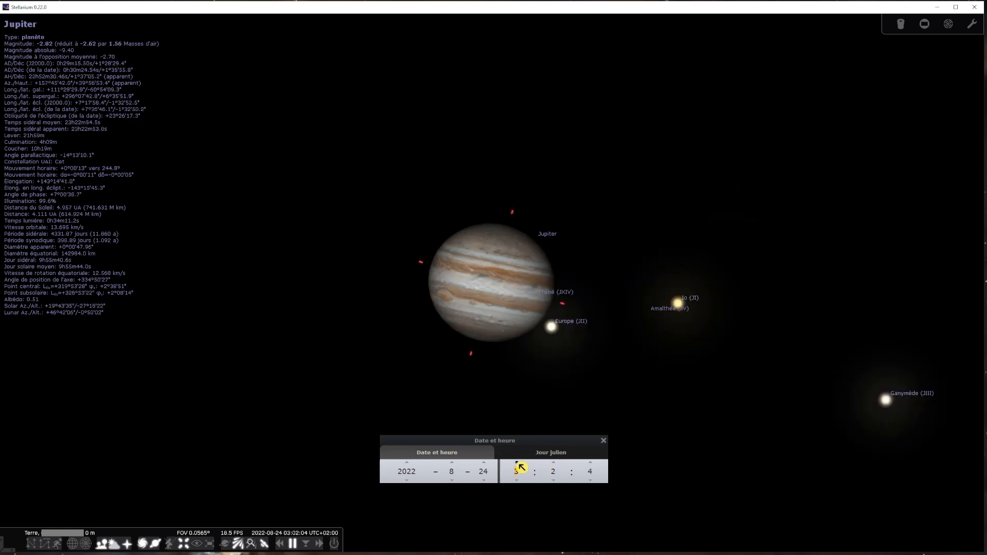
scroll(521, 466, up, 3)
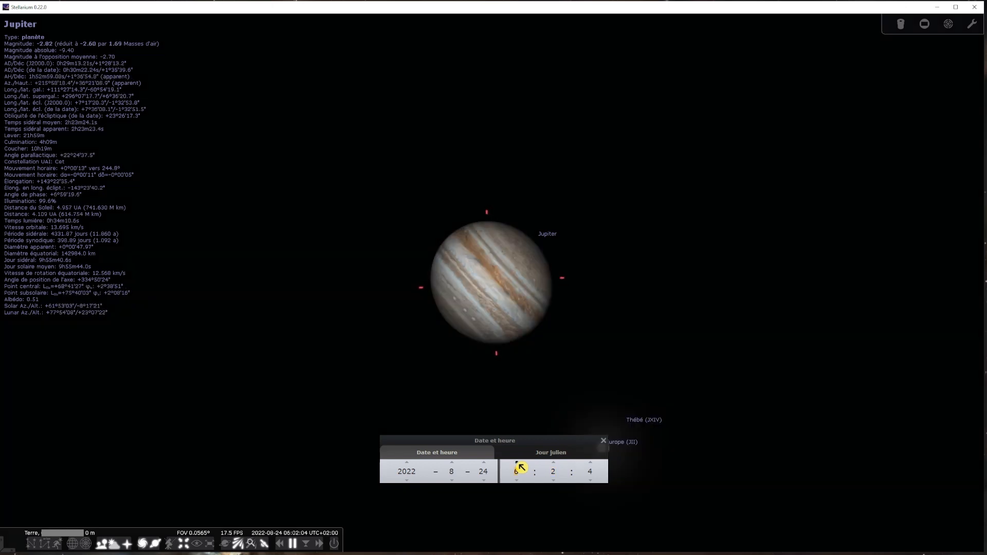
scroll(521, 466, up, 1)
click(520, 483)
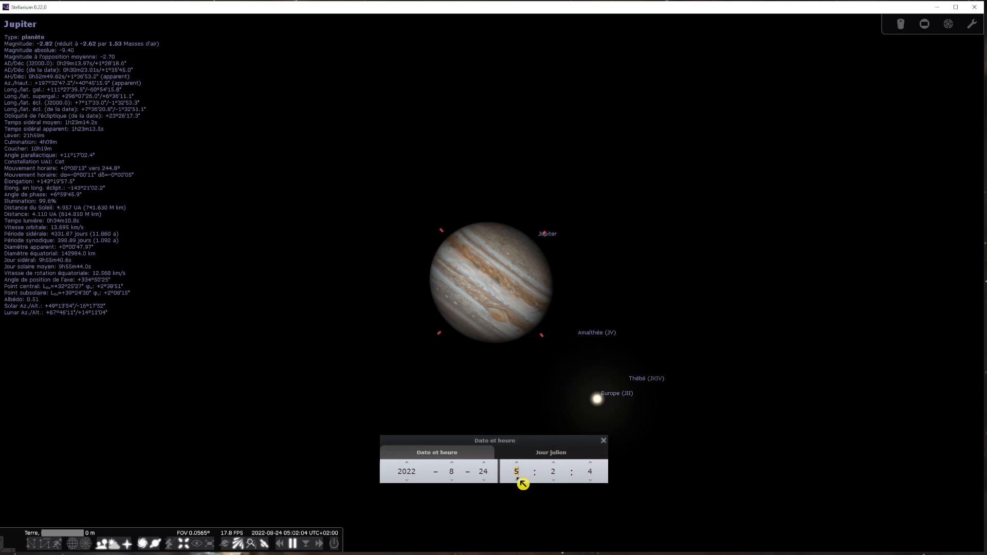
click(521, 483)
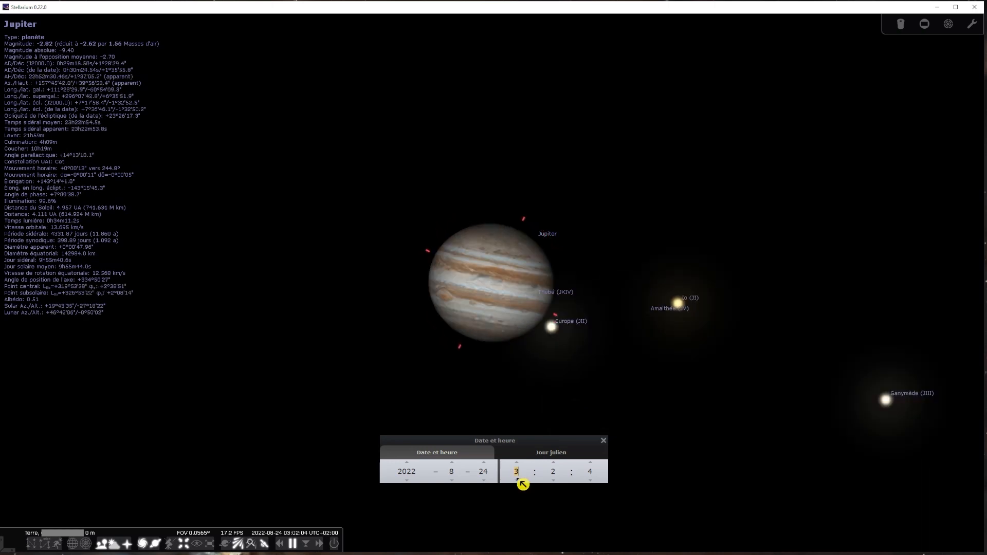
click(521, 482)
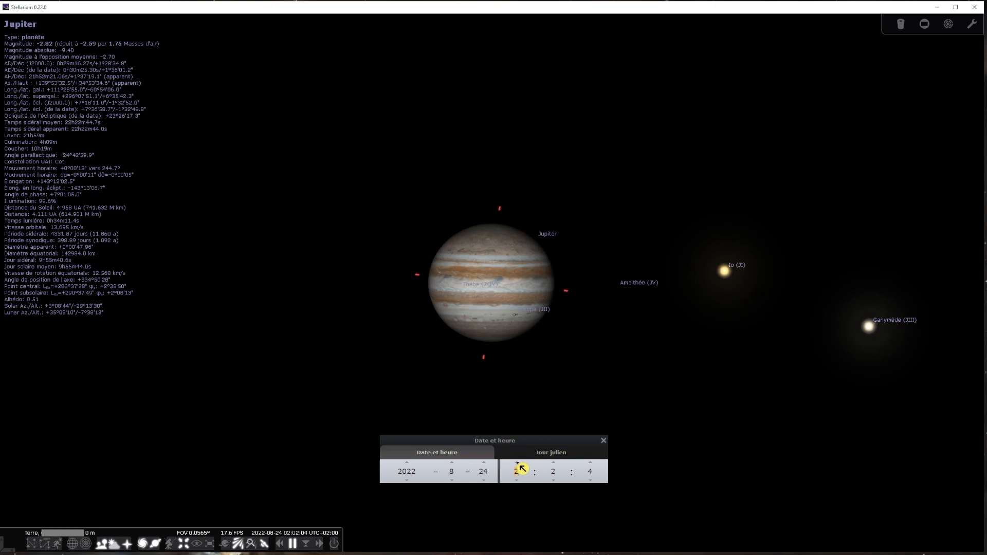
scroll(520, 468, up, 3)
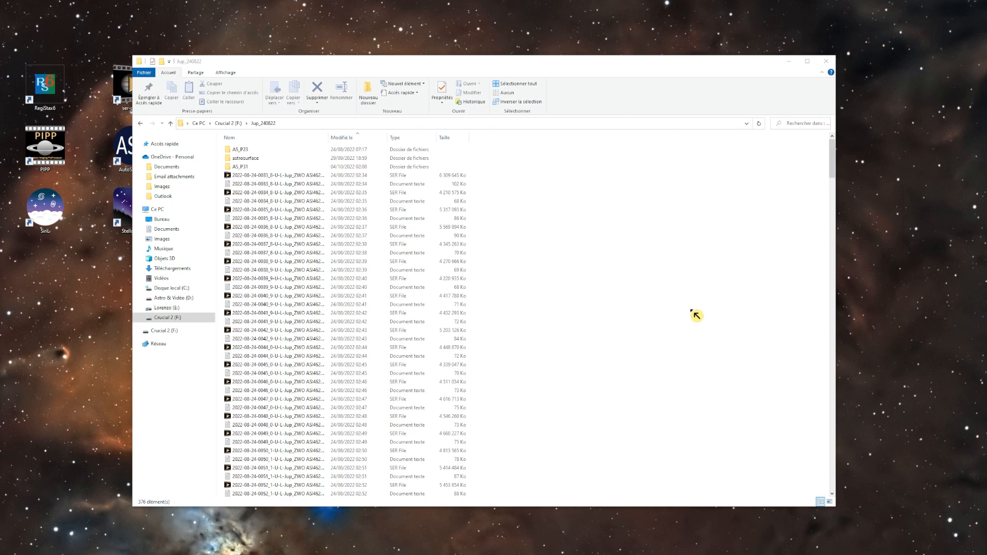
scroll(689, 320, down, 20)
scroll(689, 321, down, 1)
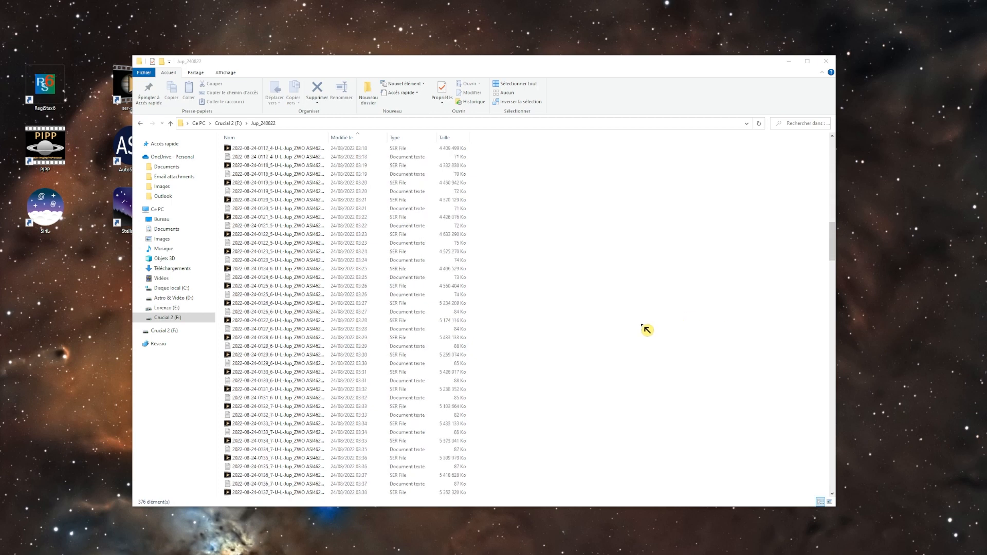
double_click(271, 355)
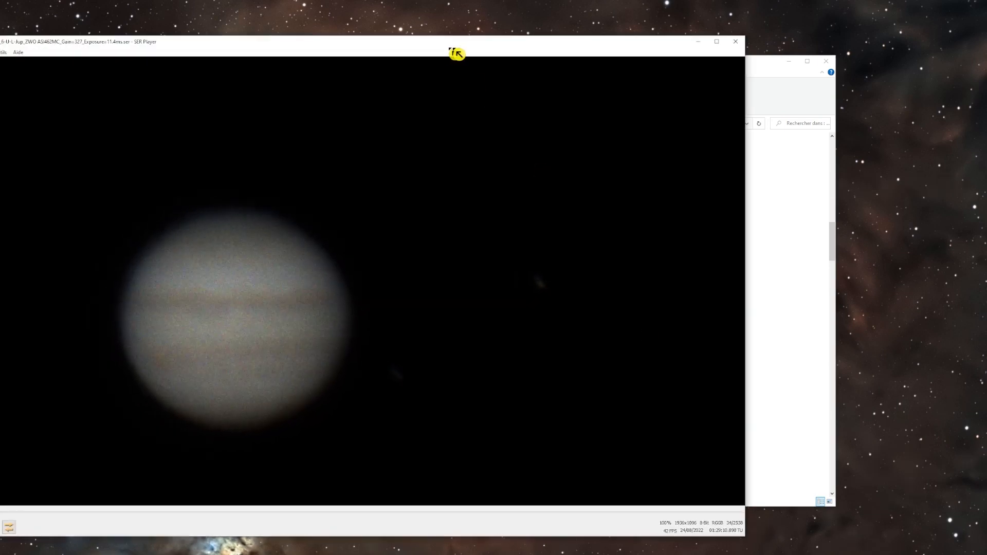
drag(560, 51, 547, 54)
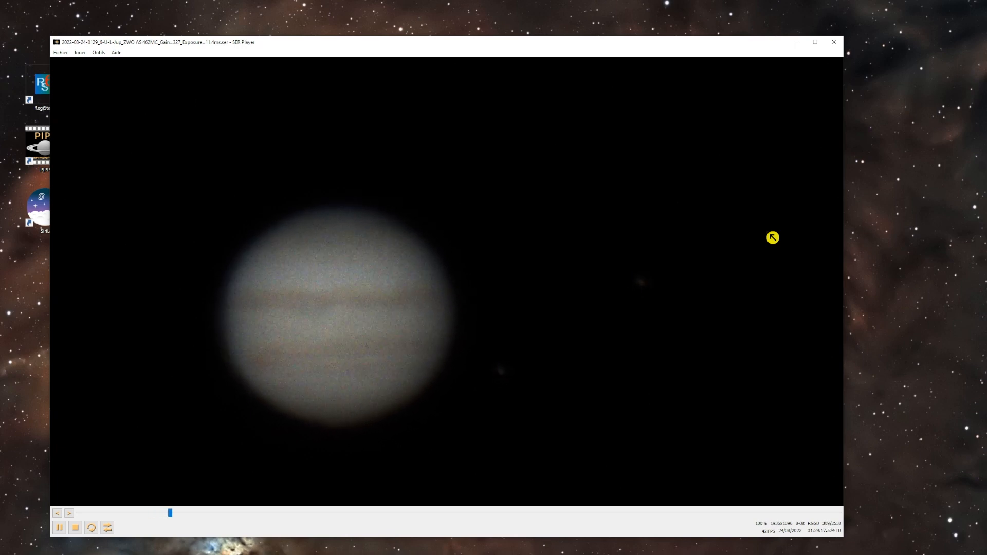
click(838, 46)
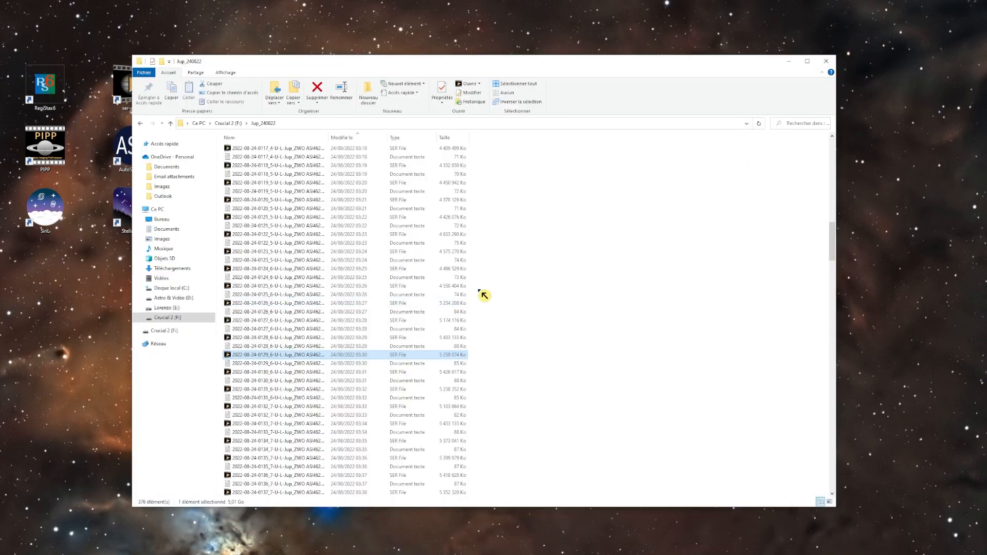
Sort the files in the Jup_240822 folder by type in descending order.
right_click(564, 262)
mouse_move(598, 289)
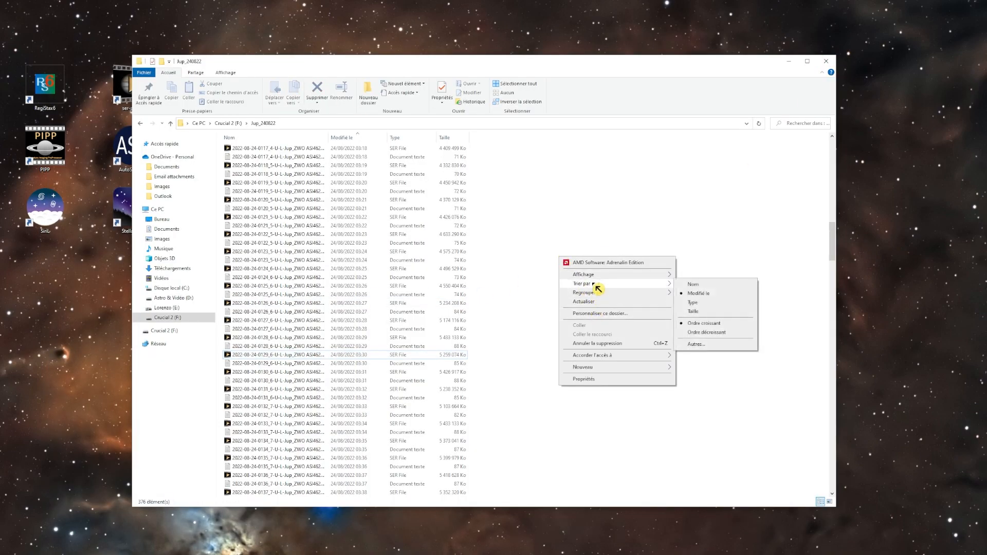
click(695, 302)
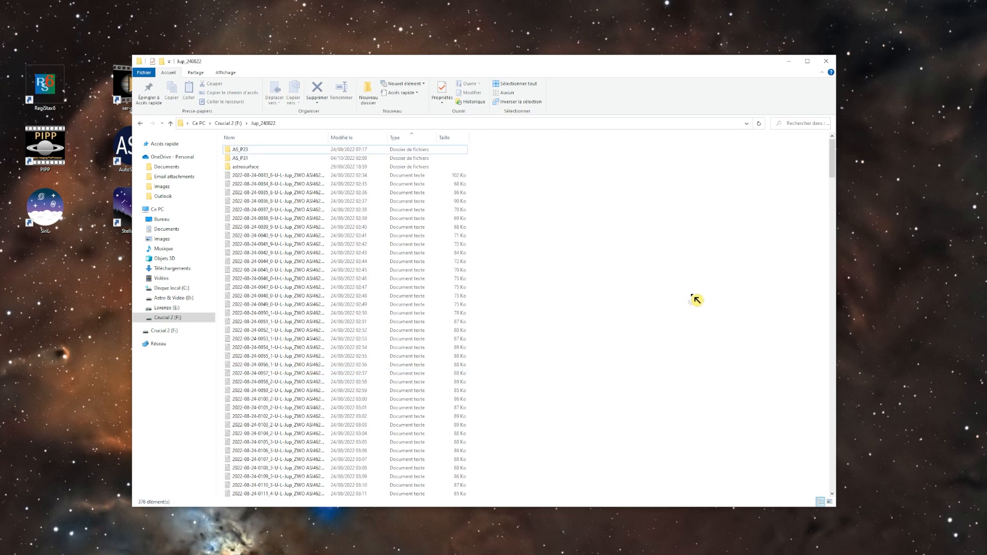
right_click(591, 275)
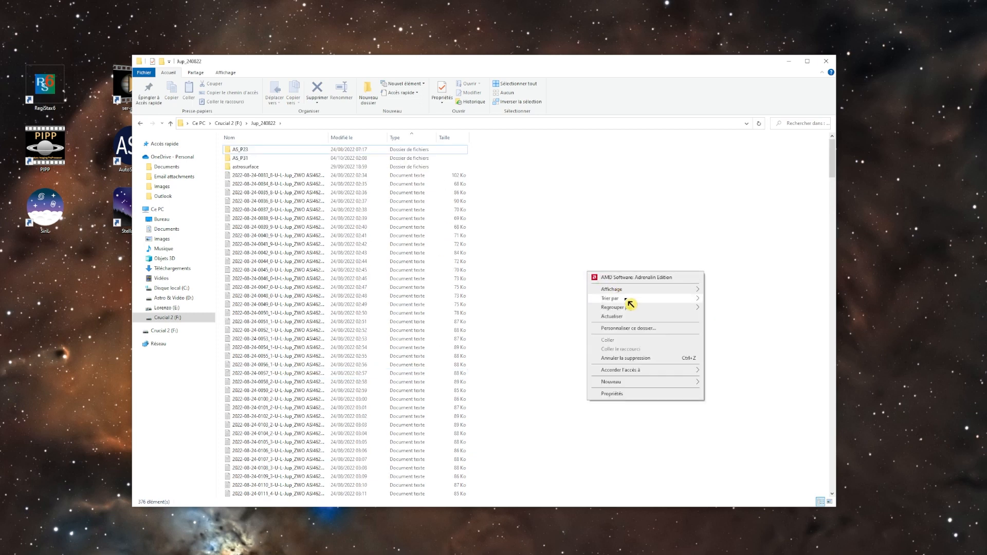
mouse_move(628, 303)
click(727, 352)
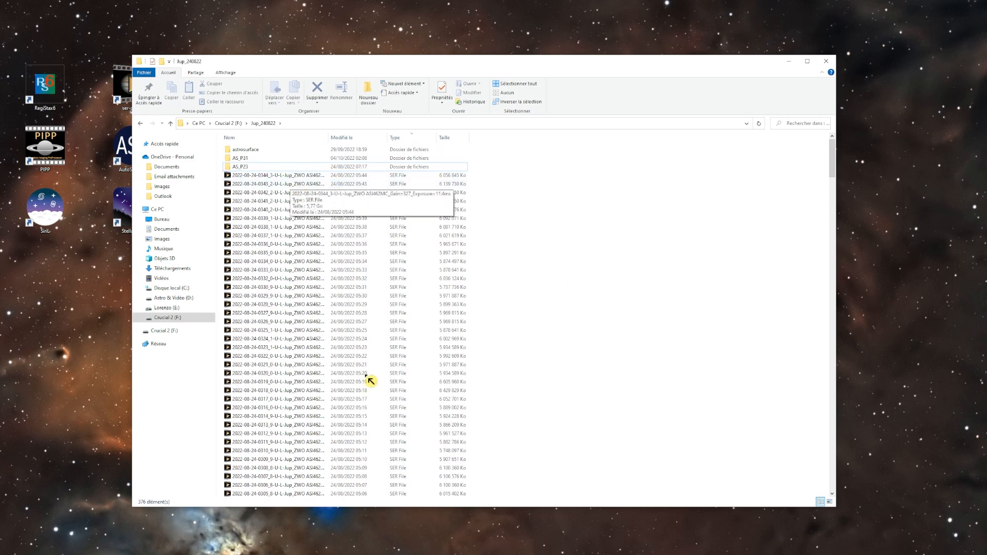
Move the Jup_240822 window aside to uncover the desktop shortcuts and launch AutoStakkert.
scroll(367, 380, down, 20)
scroll(367, 386, down, 20)
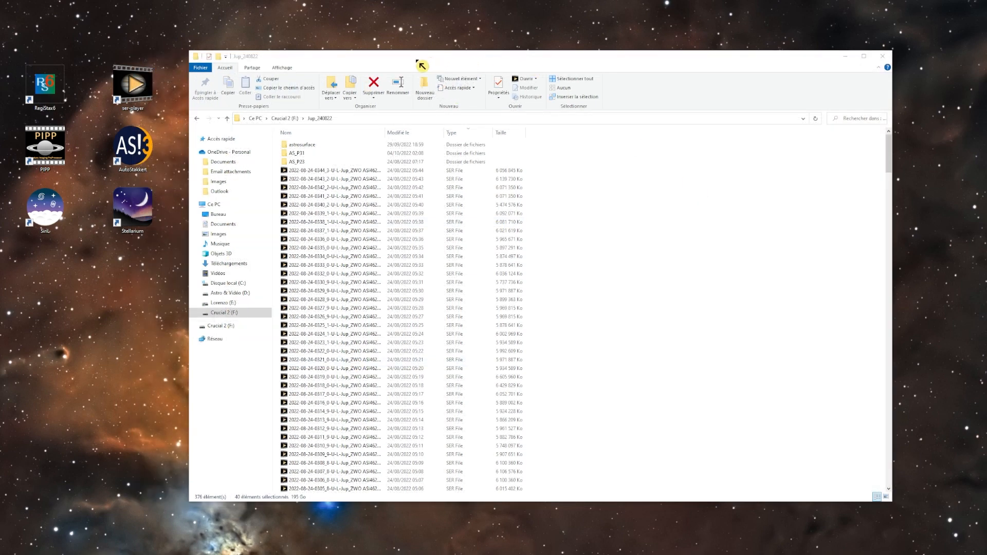
drag(421, 65, 637, 67)
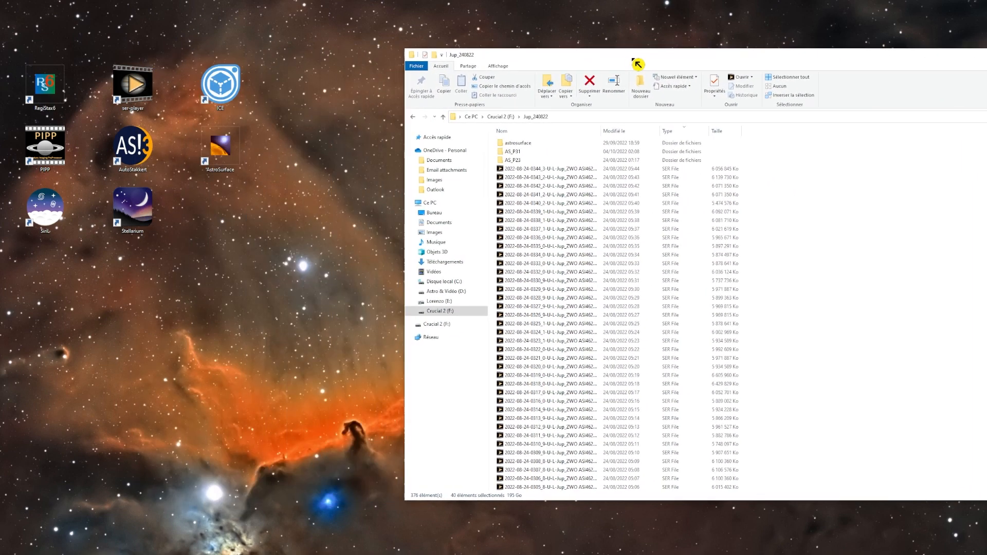
double_click(150, 134)
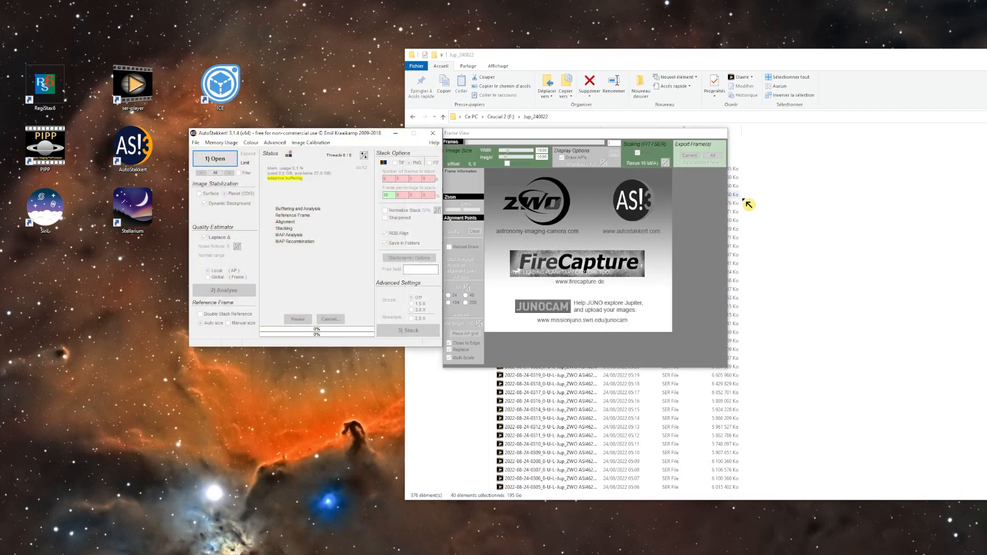
Select all the SER captures in the Jup_240822 folder and load them into AutoStakkert.
click(823, 226)
click(568, 169)
scroll(632, 384, down, 15)
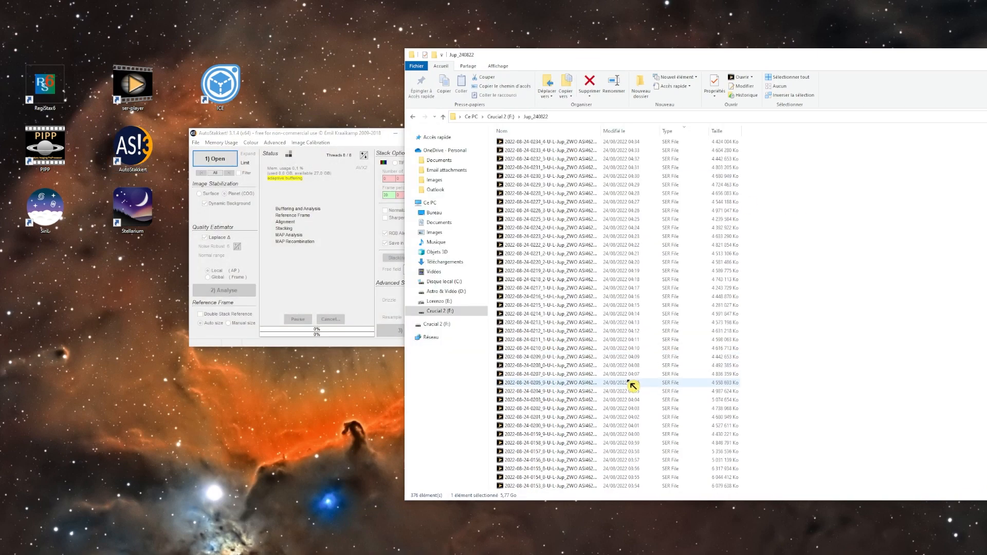
scroll(628, 383, up, 4)
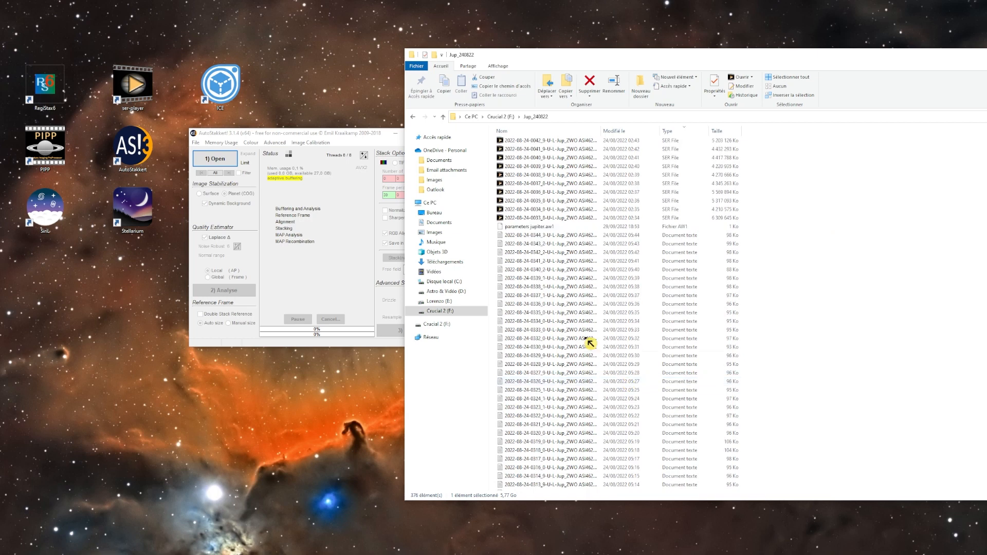
shift+click(534, 220)
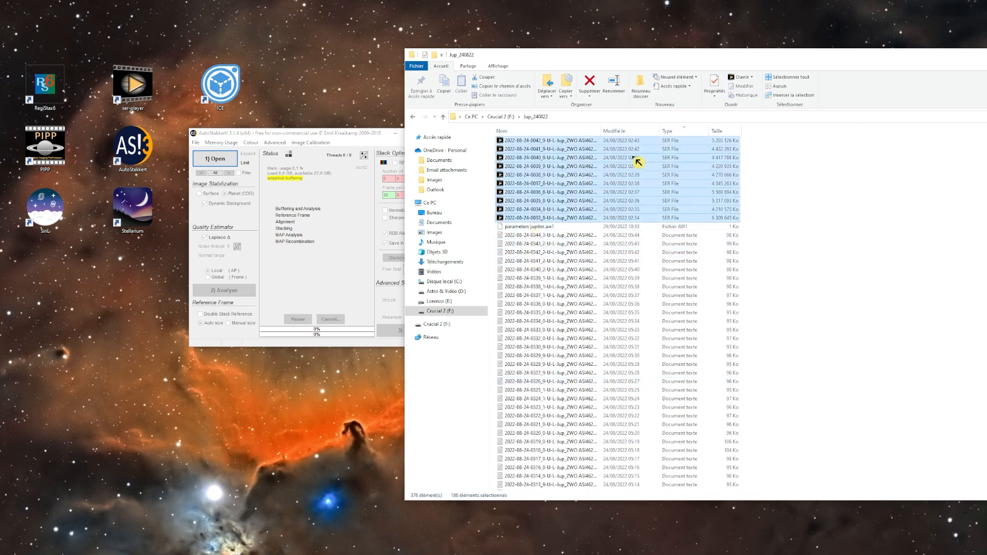
drag(584, 63, 772, 77)
drag(700, 190, 546, 279)
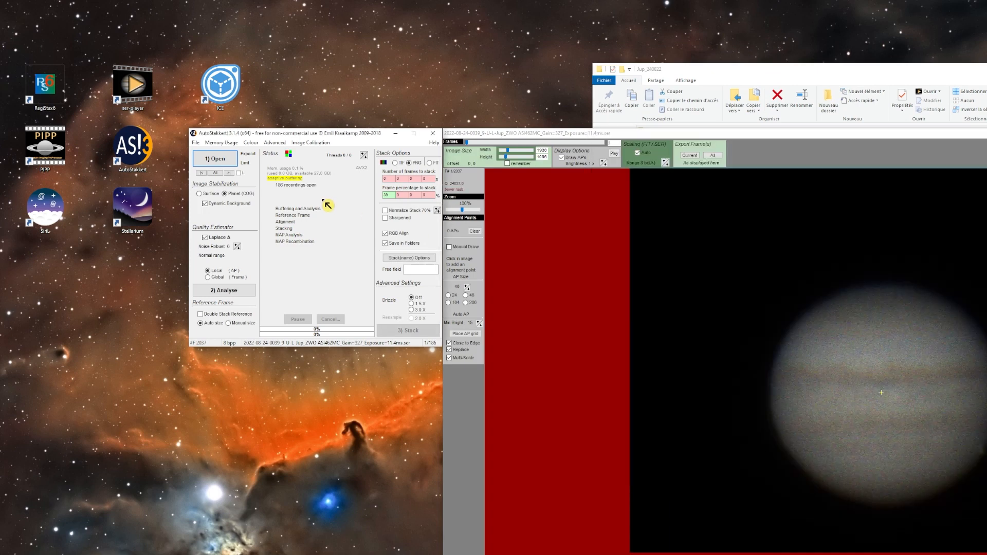
Arrange the AutoStakkert control and frame windows side by side, with the Jupiter frame offset to about -359, -1 and zoomed to 80%.
drag(325, 135, 269, 109)
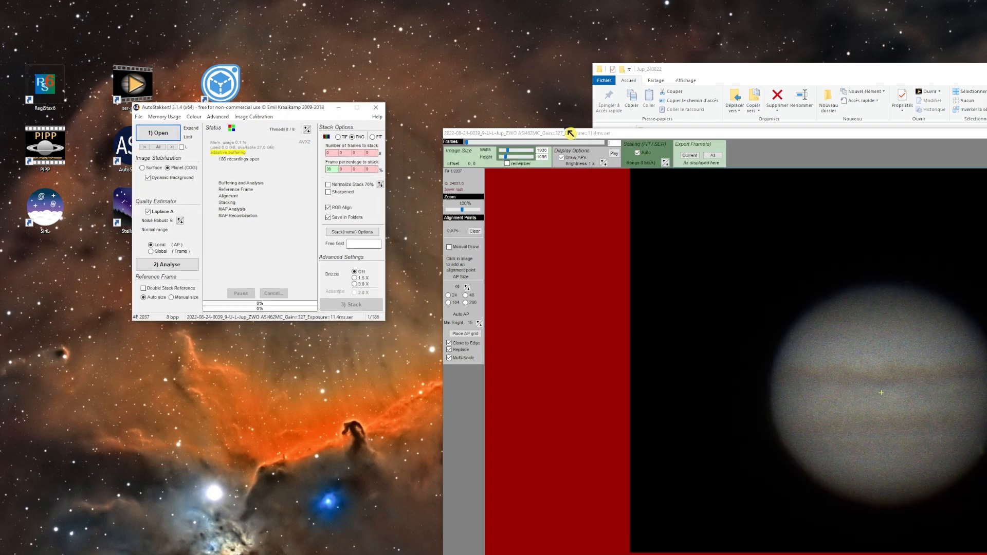
drag(571, 133, 514, 57)
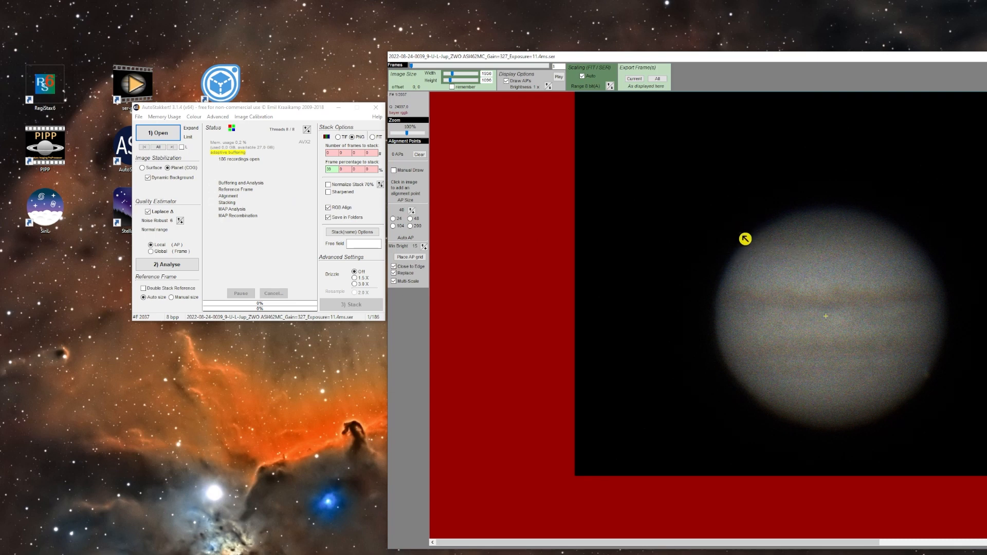
drag(738, 233, 592, 231)
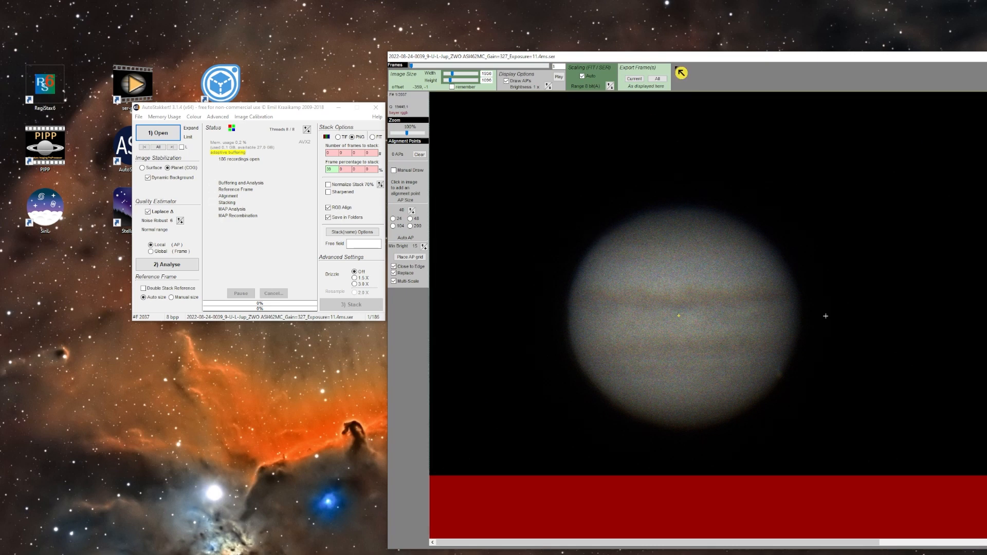
drag(682, 59, 594, 40)
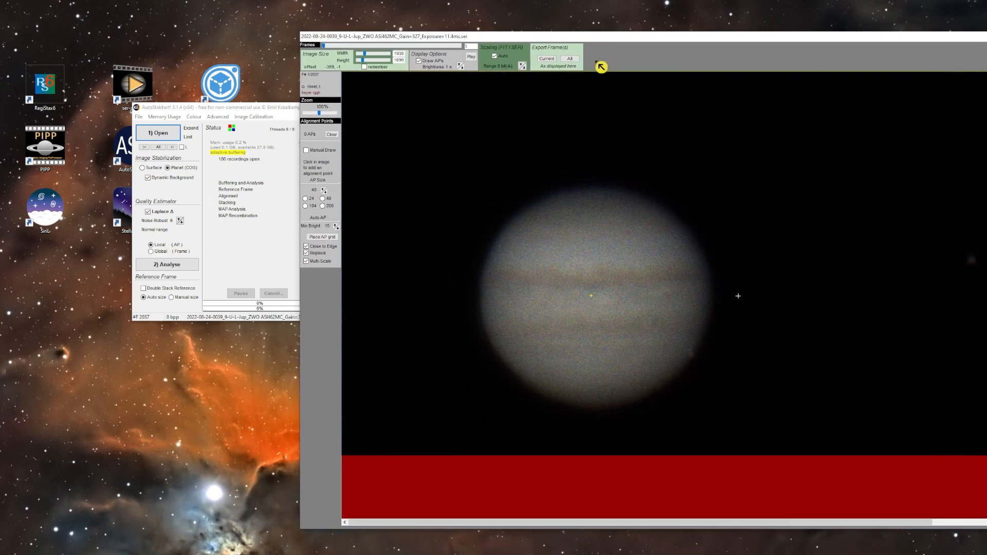
scroll(324, 115, down, 1)
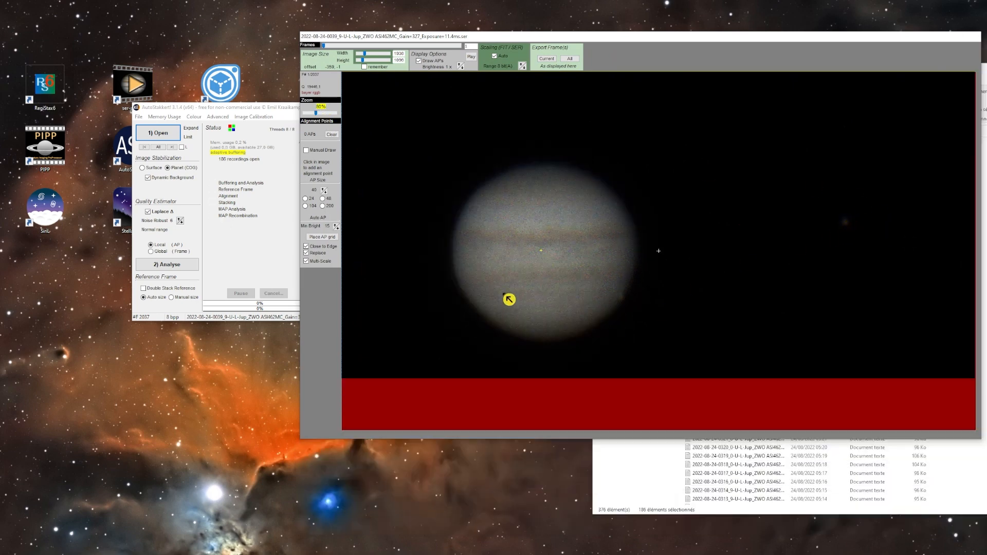
drag(681, 46, 767, 52)
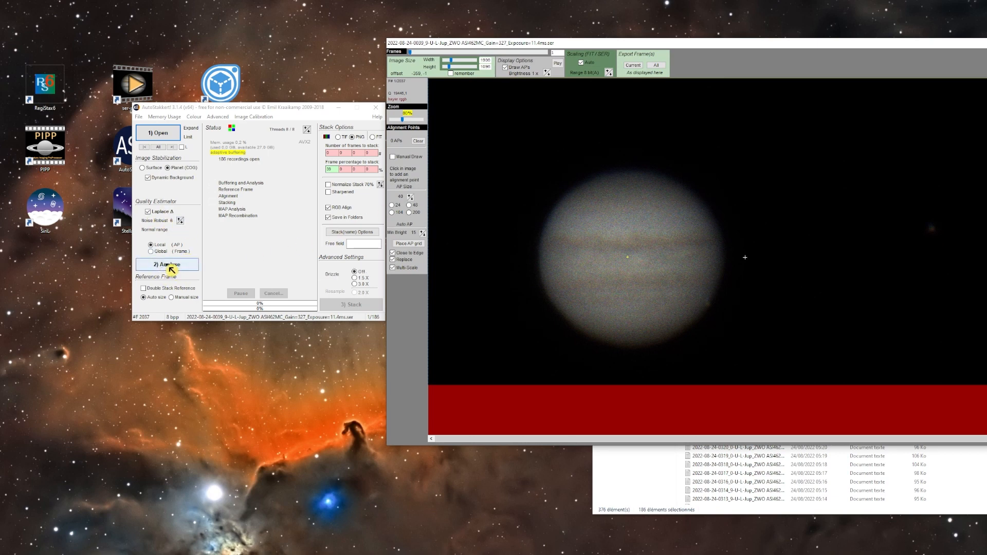
Analyse the frames of the capture, go to frame 955 near 50% quality and select the first frame percentage to stack.
click(170, 266)
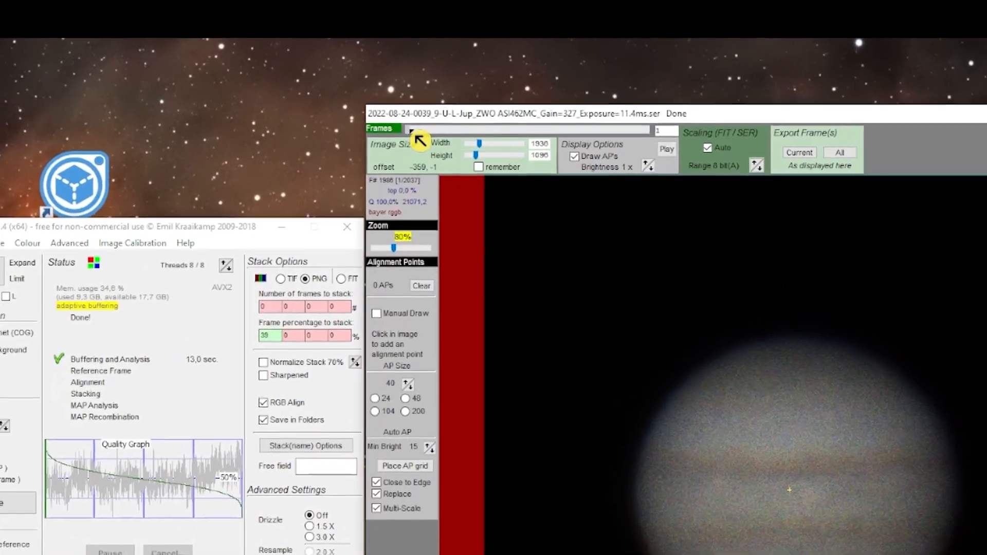
drag(411, 91, 448, 91)
drag(469, 161, 544, 162)
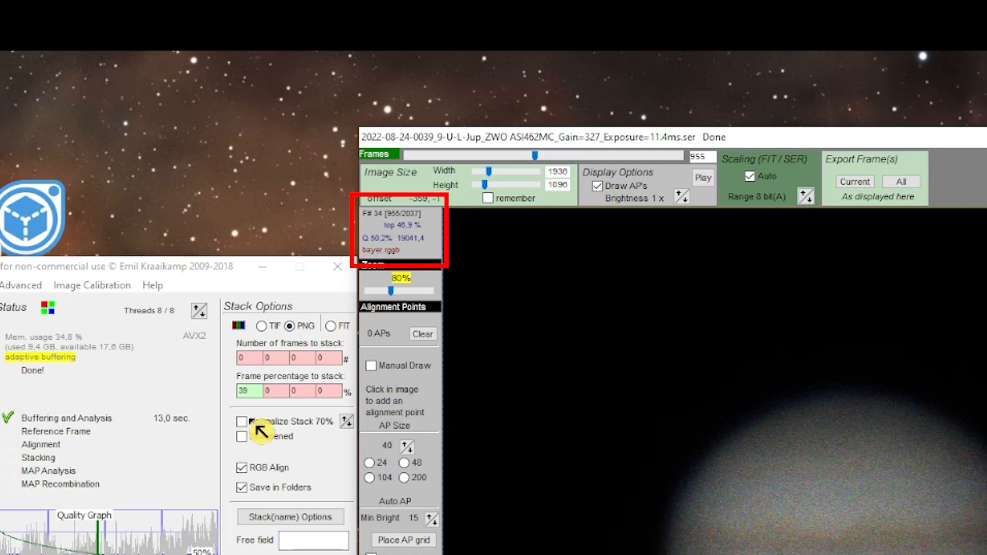
double_click(254, 392)
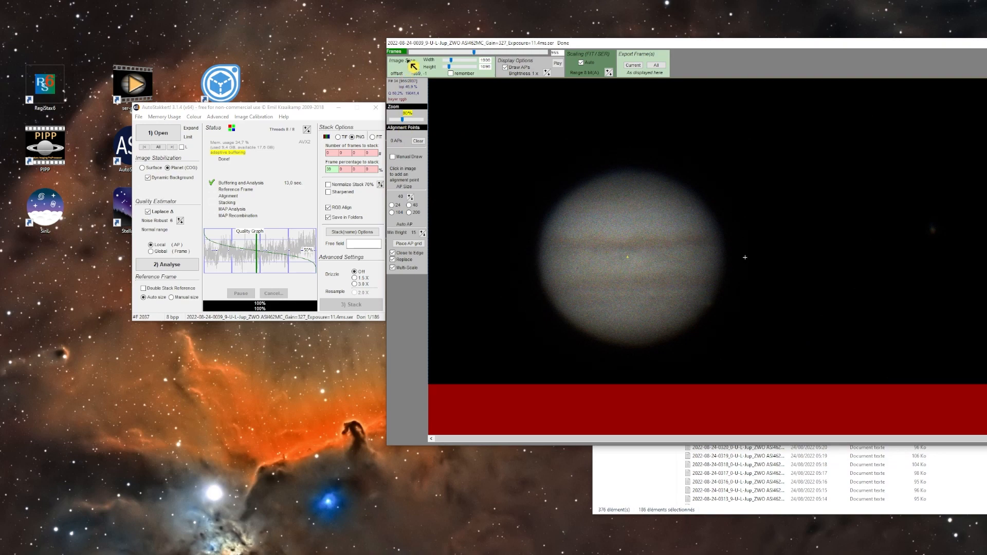
Locate the AS_P31 output folder inside Jup_240822 in File Explorer and return to AutoStakkert.
click(629, 469)
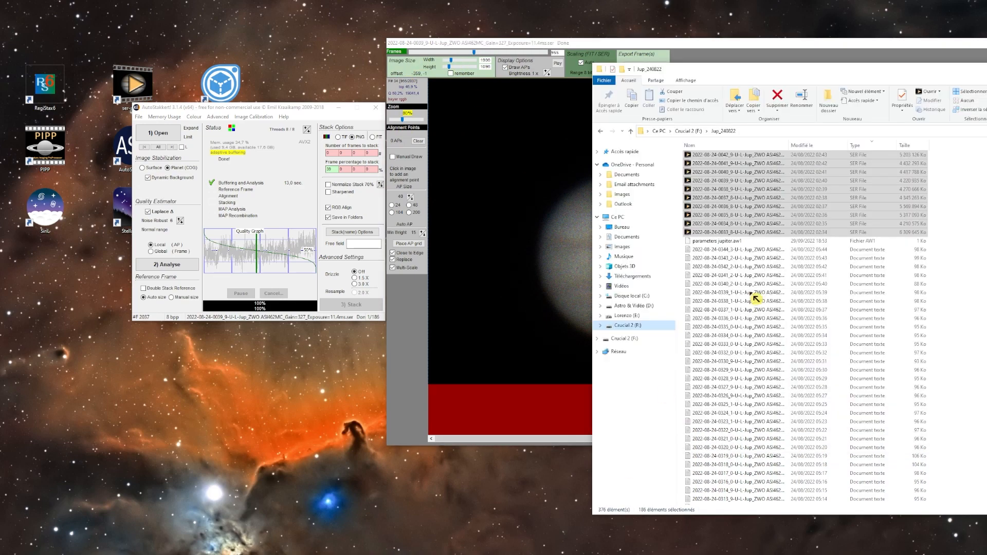
scroll(811, 232, up, 5)
scroll(811, 232, up, 5)
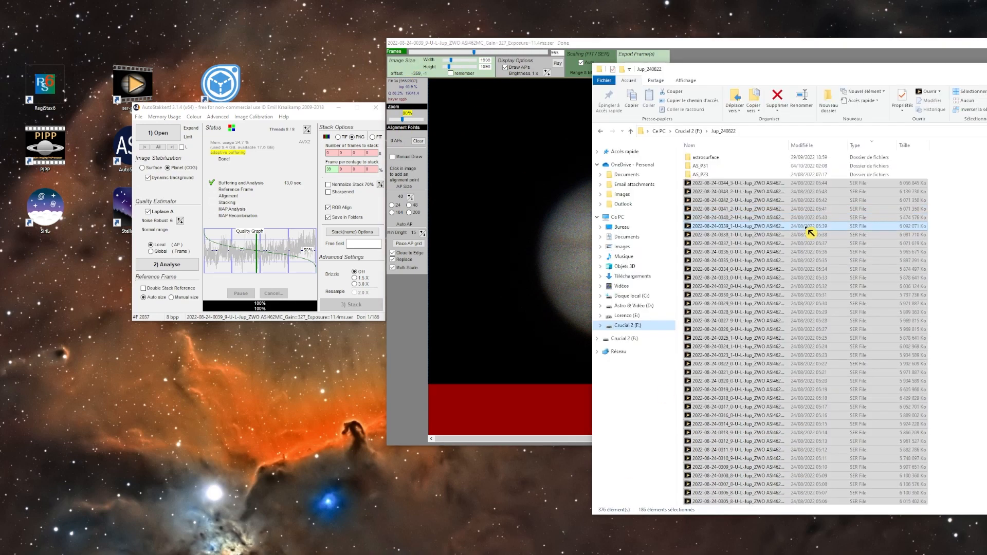
click(707, 166)
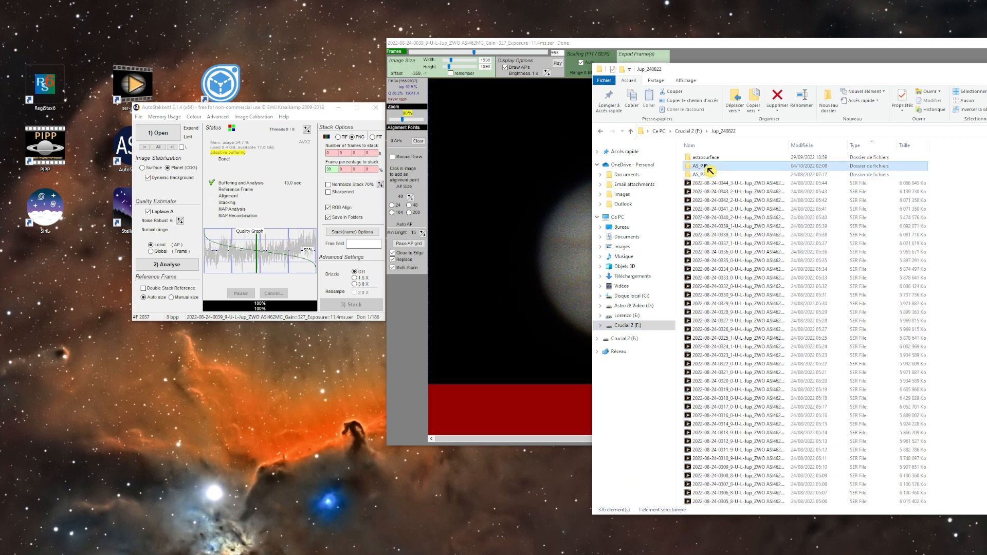
click(415, 311)
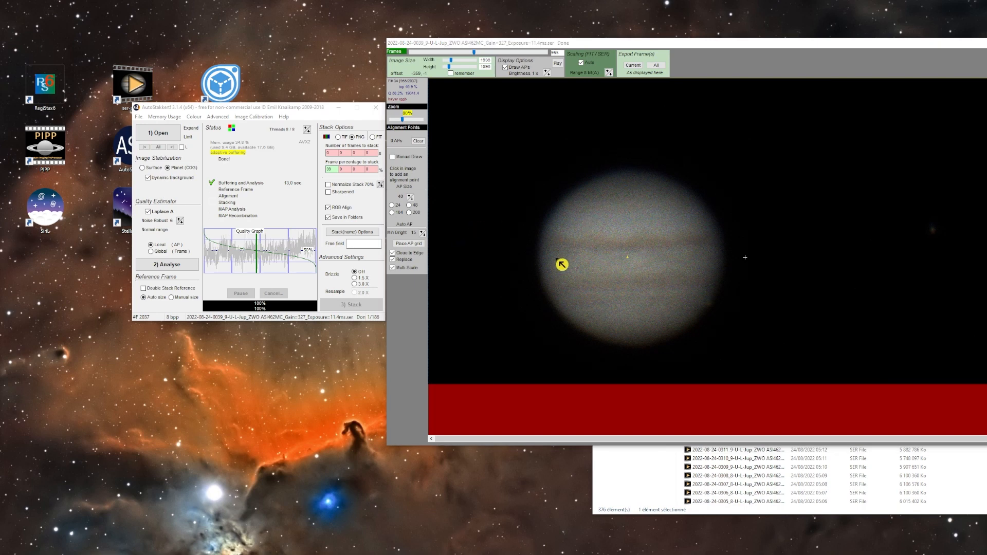
Place an alignment point grid over Jupiter with AP size 40 and minimum brightness 5, and regenerate it with minimum brightness 10.
click(410, 198)
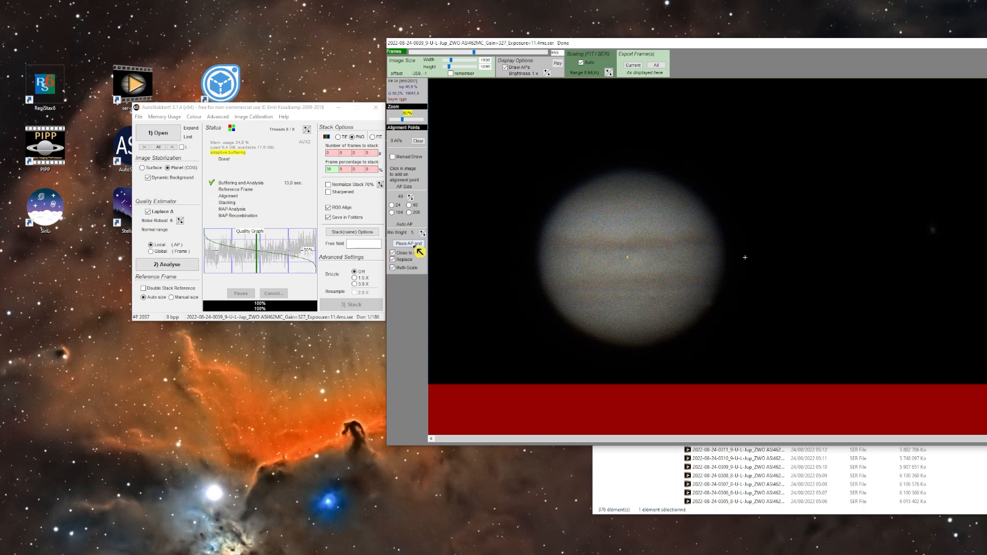
click(418, 247)
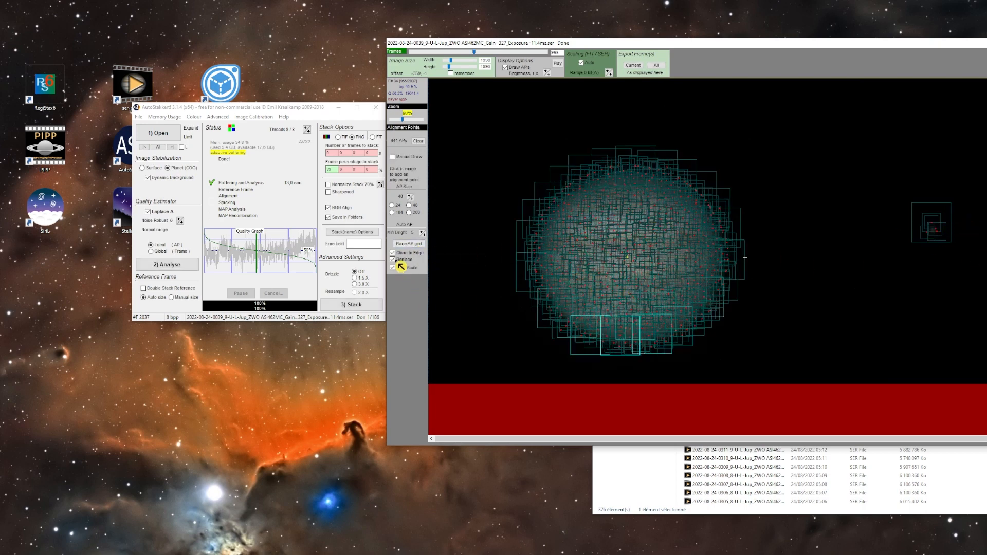
click(420, 245)
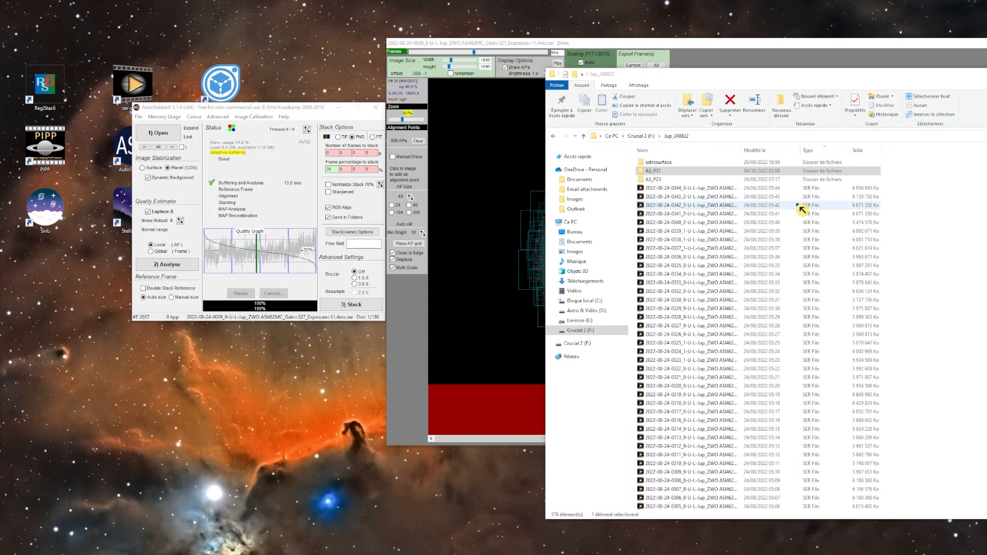
In File Explorer, open the AS_P31 folder of stacked results and sort its contents by type.
drag(810, 83, 617, 83)
double_click(477, 171)
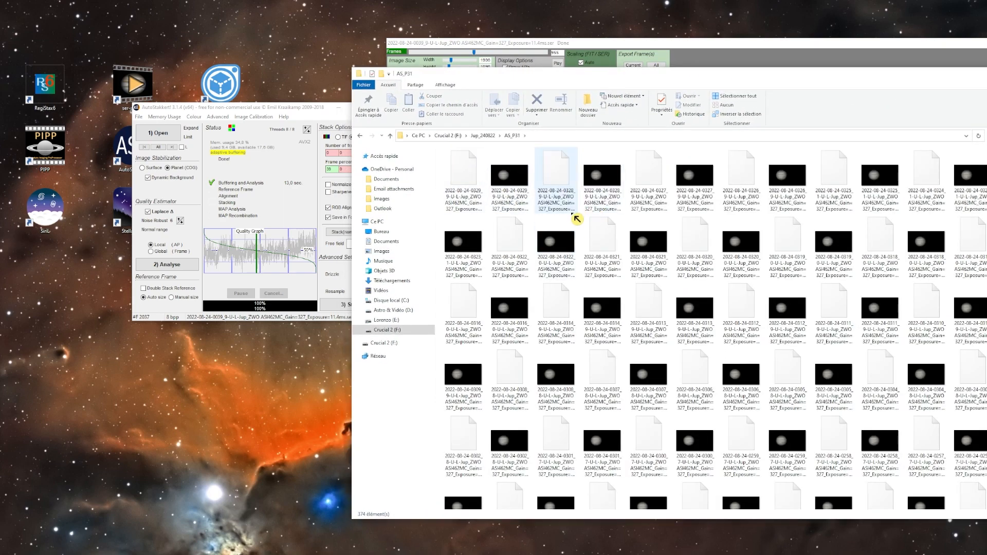
right_click(584, 217)
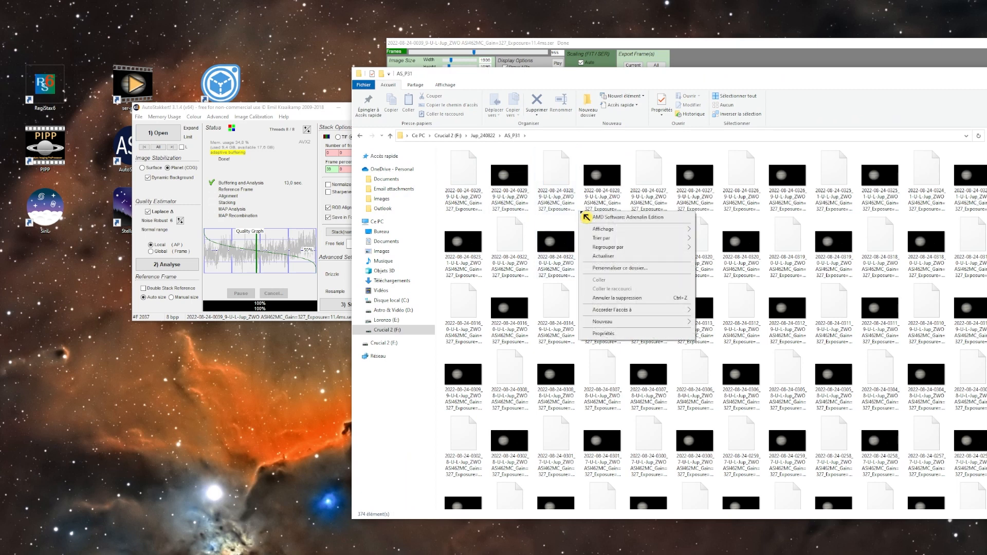
mouse_move(604, 229)
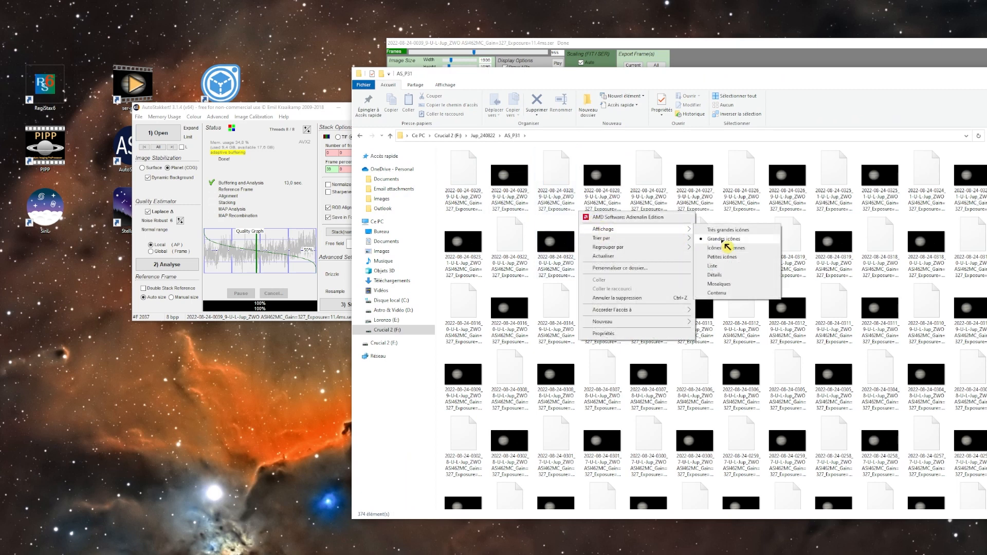
mouse_move(628, 239)
click(724, 258)
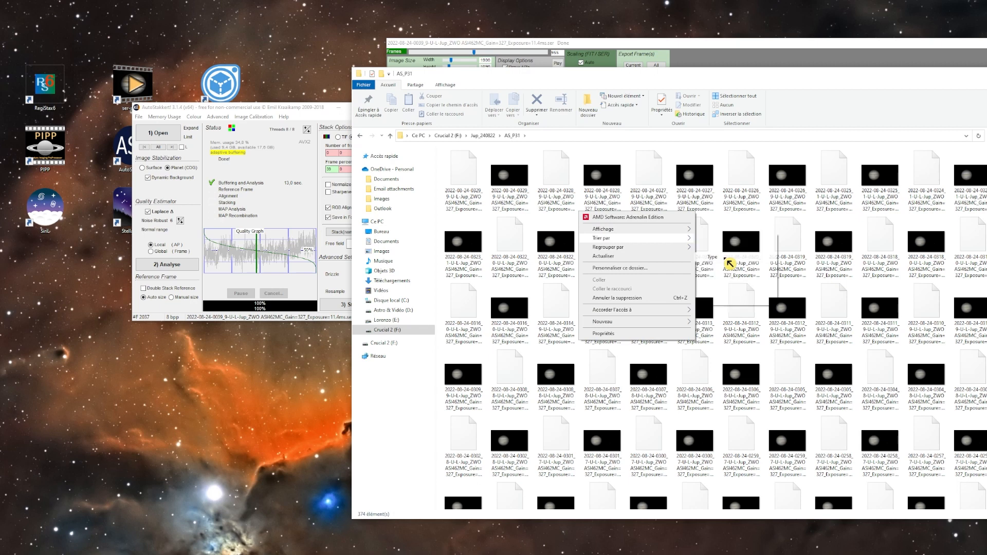
Switch the AS_P31 folder's sort to descending order so the stacked images are listed first.
right_click(530, 210)
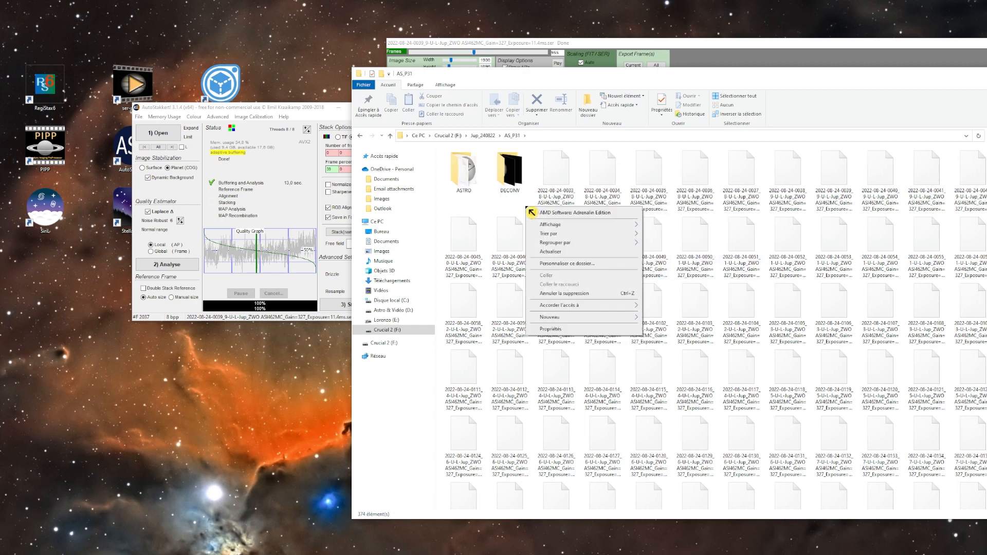
mouse_move(565, 234)
click(661, 280)
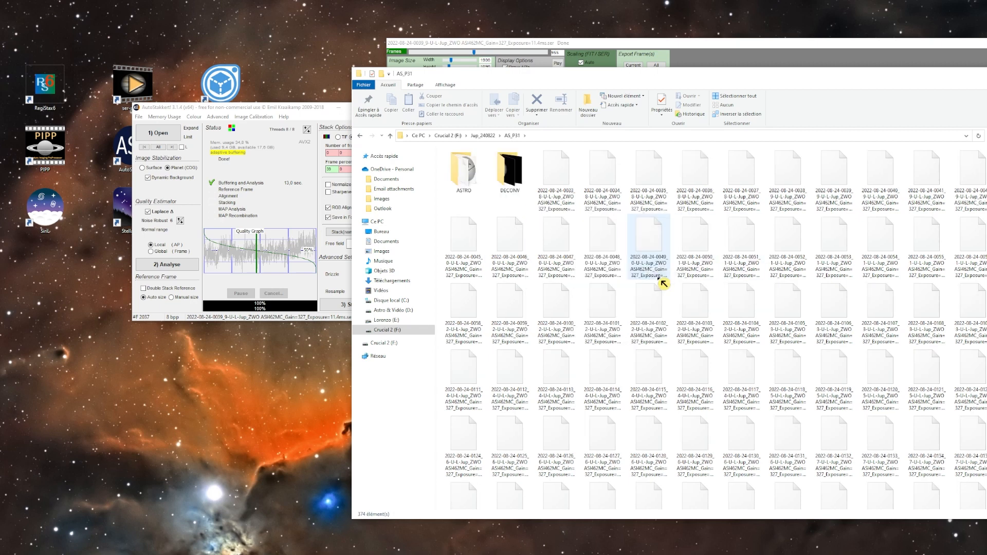
right_click(517, 200)
mouse_move(543, 227)
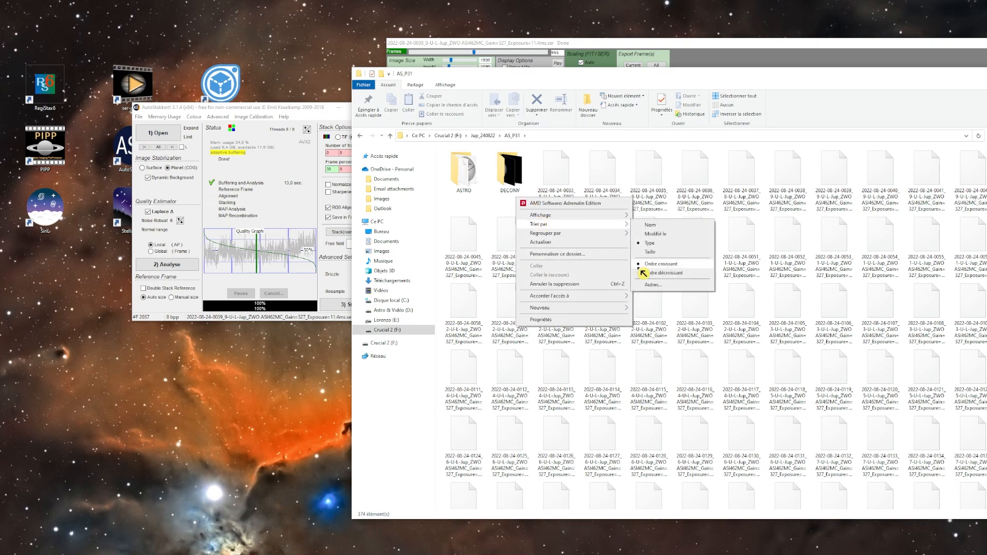
click(646, 280)
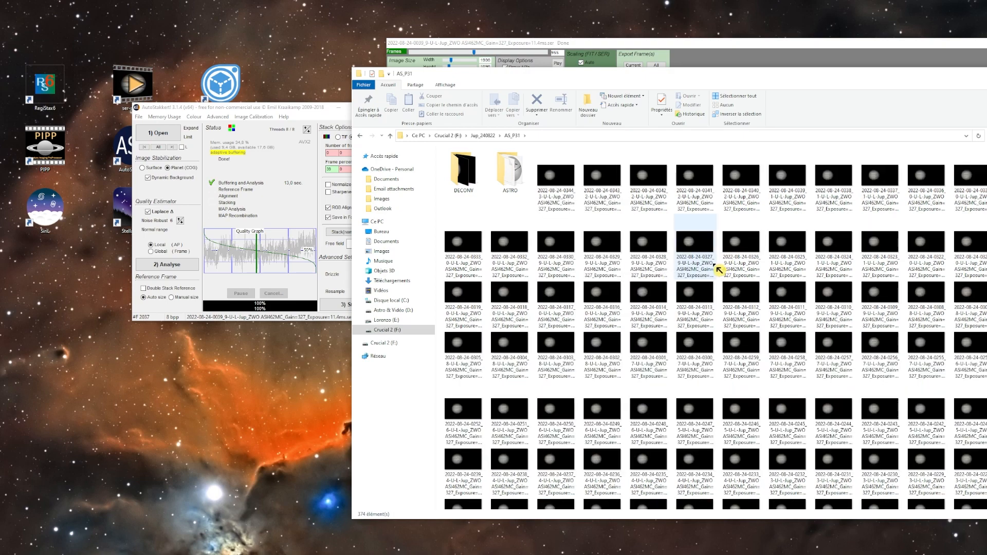
double_click(561, 189)
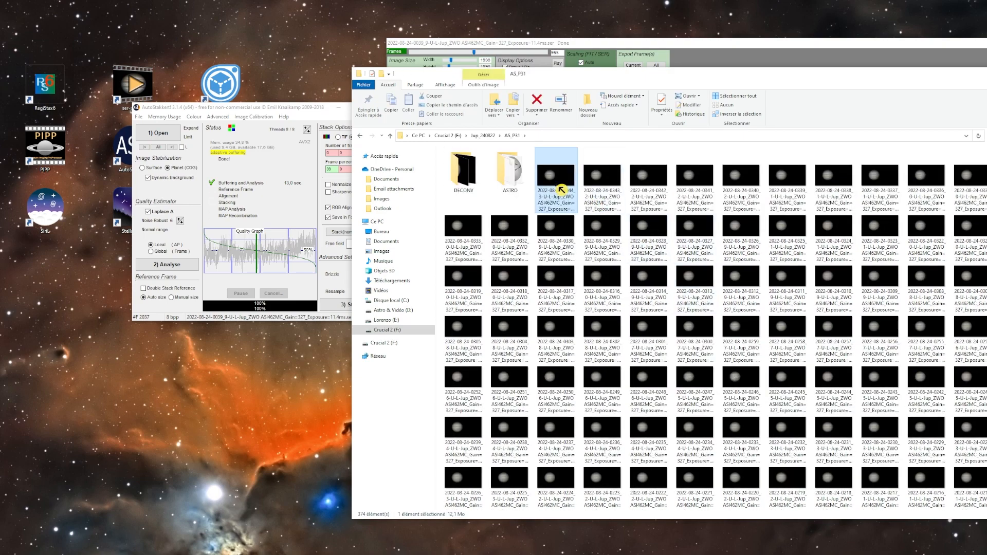
drag(437, 40, 440, 39)
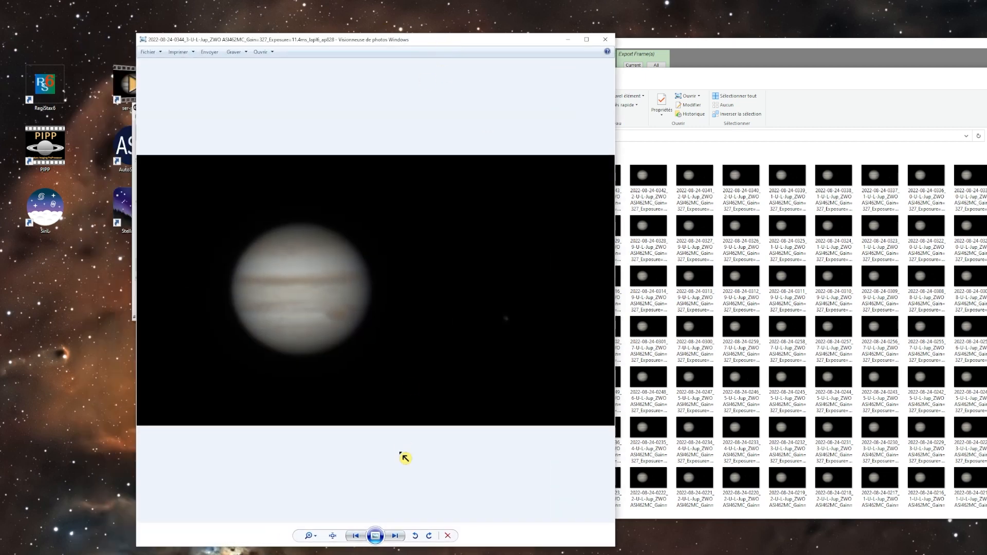
click(395, 536)
click(395, 536)
click(395, 536)
click(395, 536)
click(395, 536)
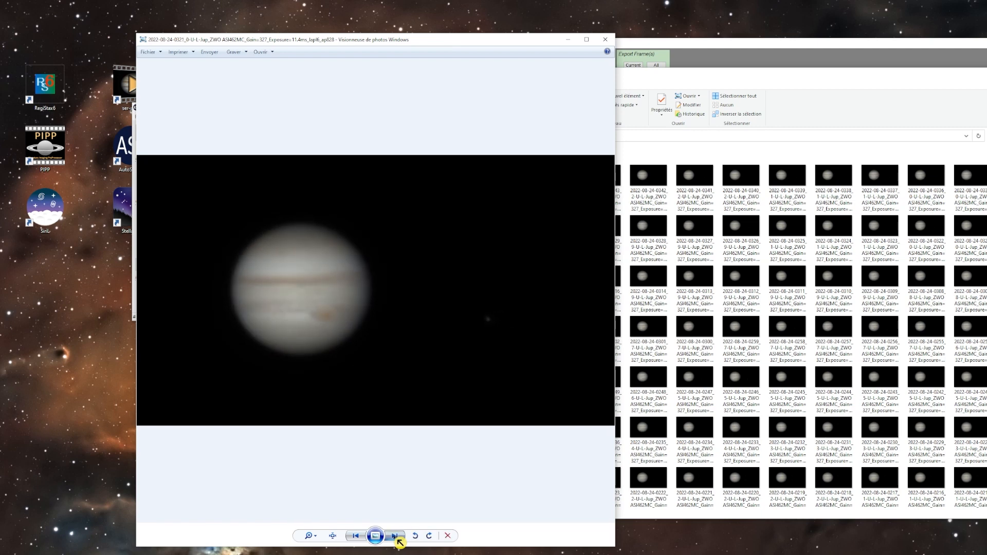
click(395, 536)
click(395, 535)
click(395, 536)
click(395, 535)
click(395, 536)
click(395, 535)
click(395, 536)
click(395, 536)
click(395, 535)
click(395, 535)
click(605, 39)
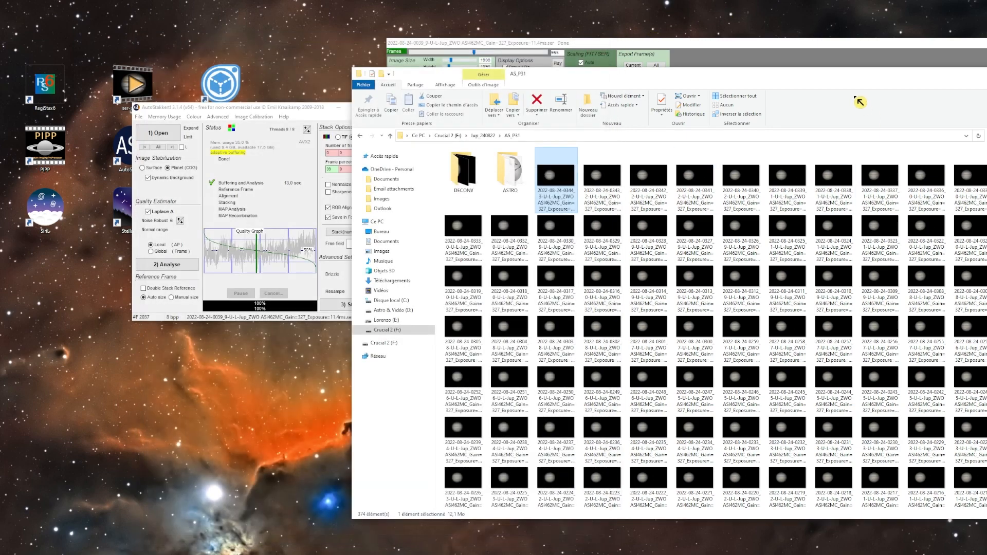
drag(806, 77, 596, 54)
scroll(644, 285, down, 6)
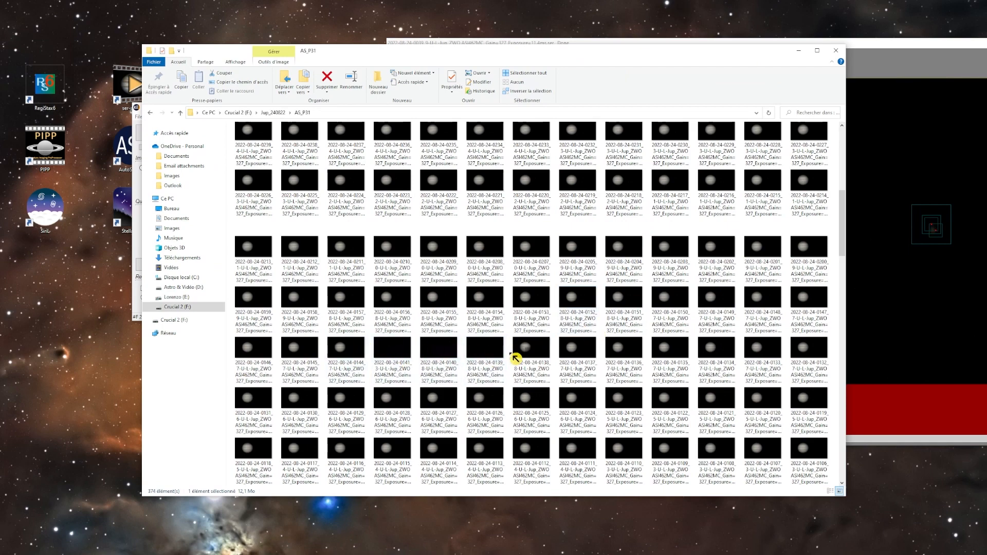
double_click(346, 350)
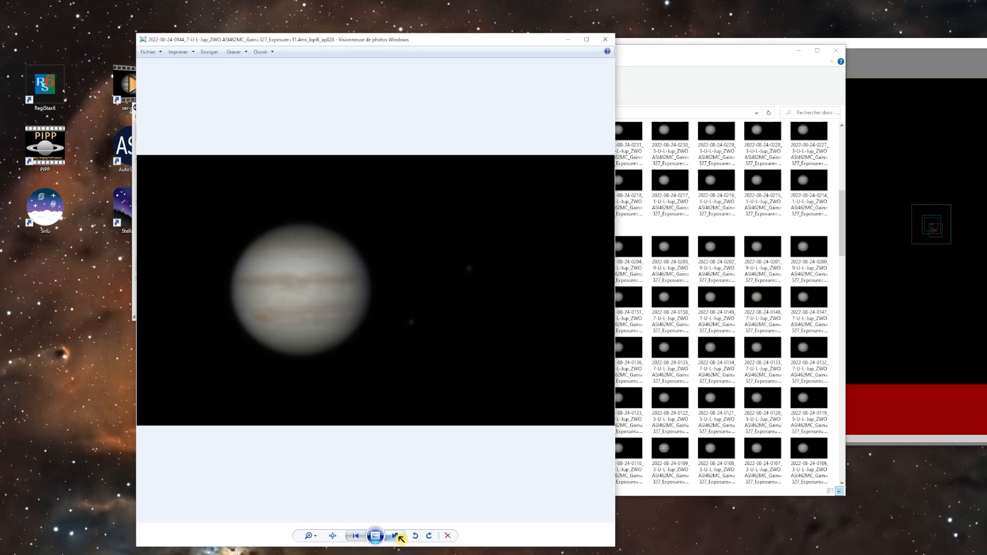
click(397, 536)
click(397, 536)
click(355, 536)
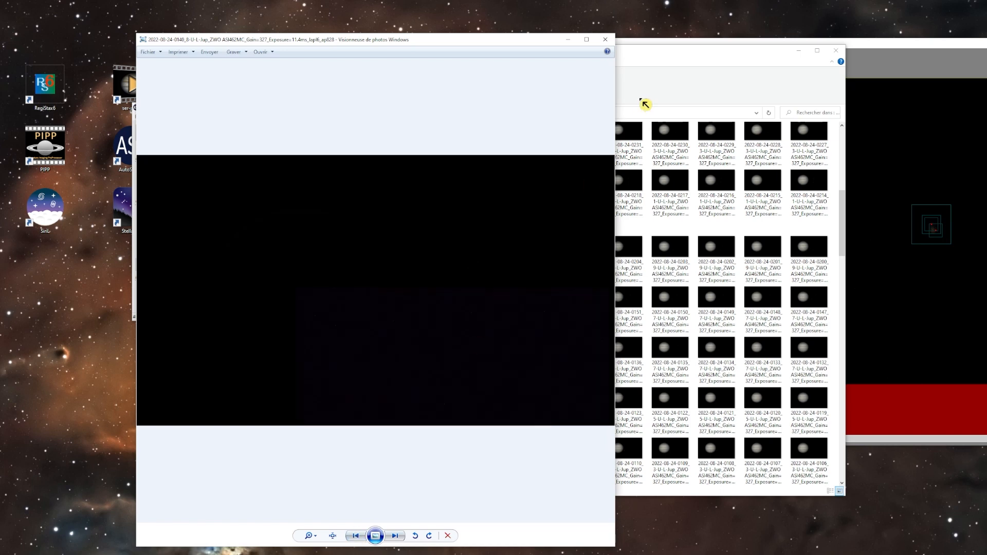
click(605, 40)
click(376, 359)
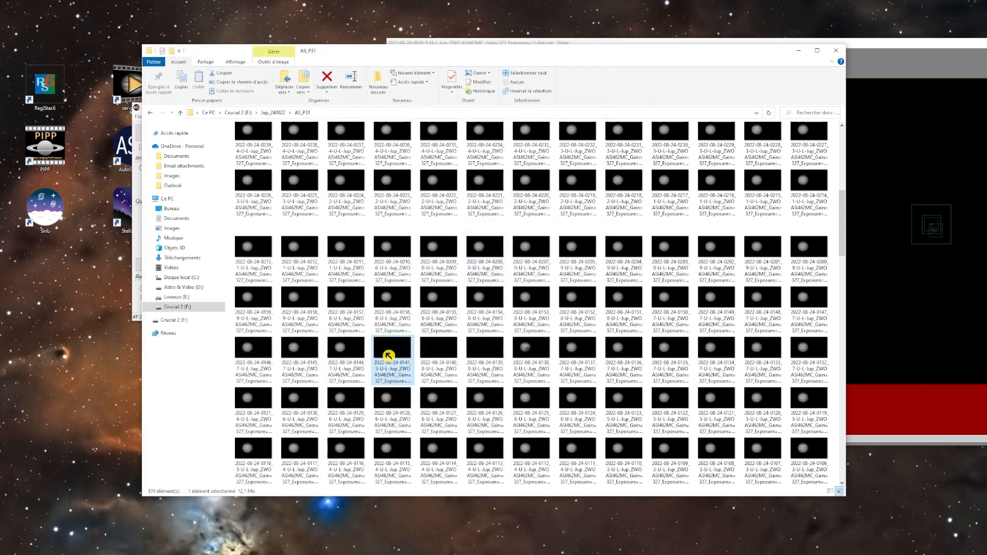
shift+click(527, 354)
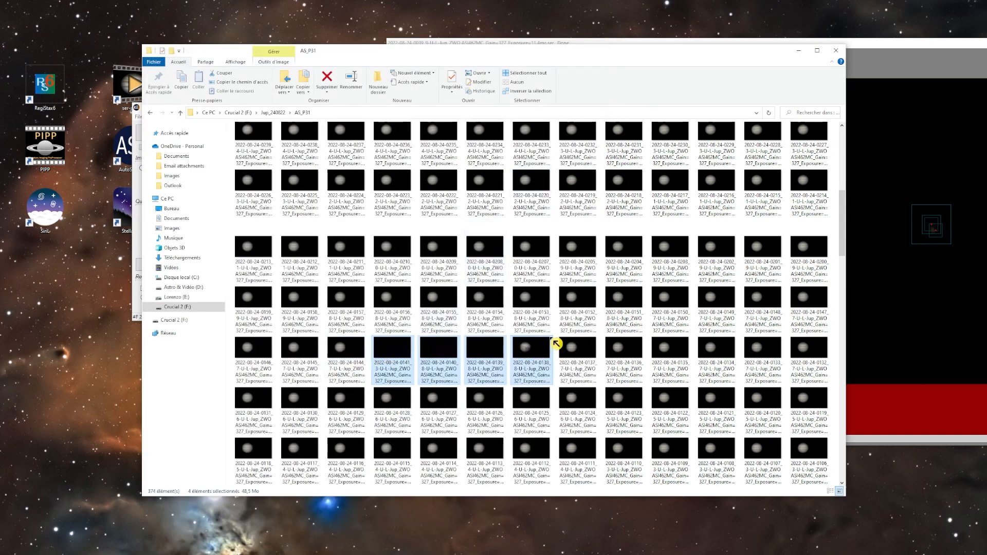
key(Delete)
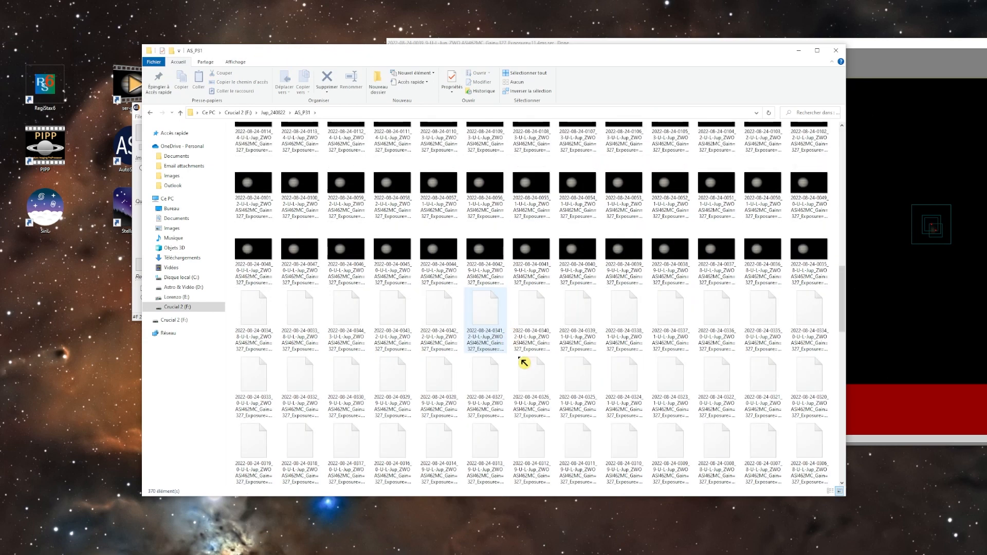
scroll(529, 367, down, 10)
scroll(529, 367, up, 14)
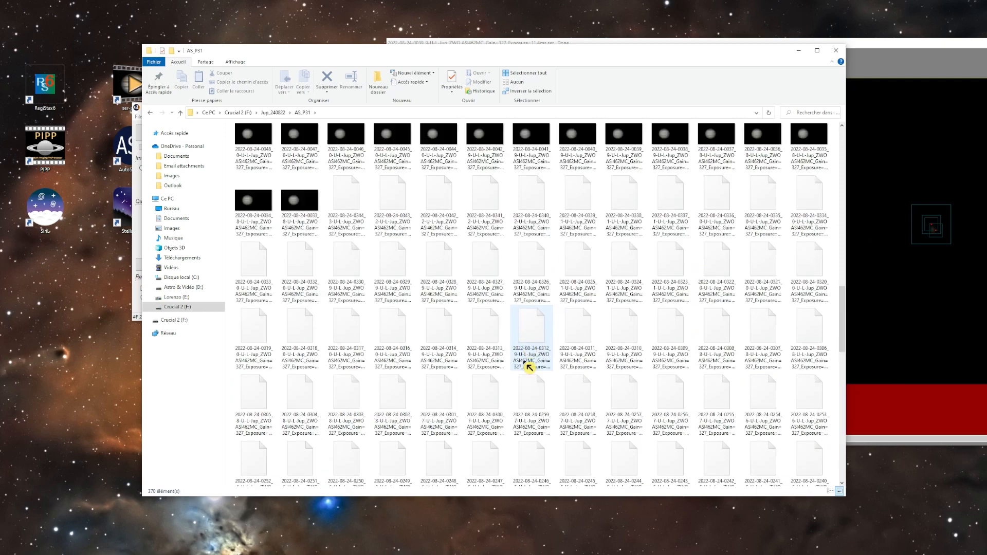
scroll(552, 404, down, 6)
scroll(552, 396, up, 2)
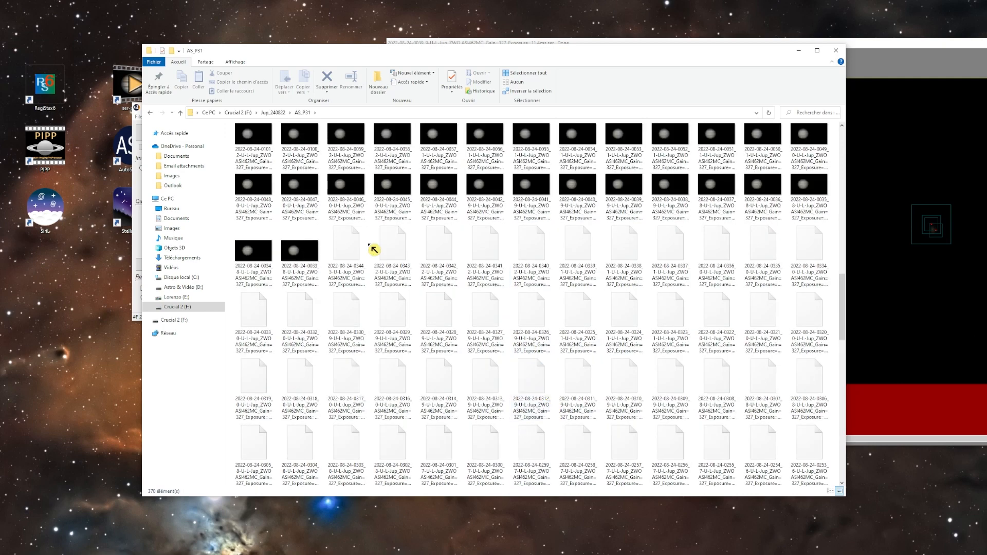
scroll(473, 241, up, 8)
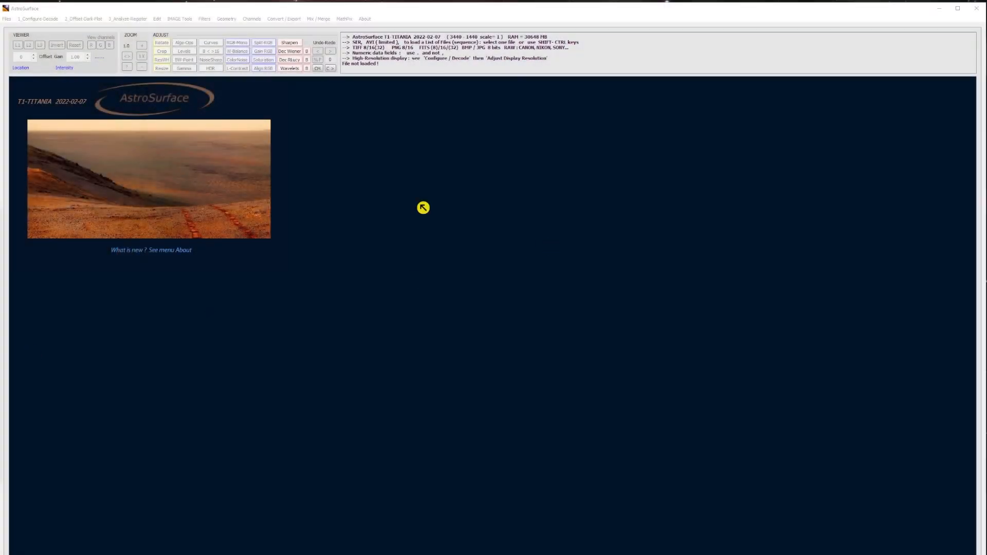
click(7, 19)
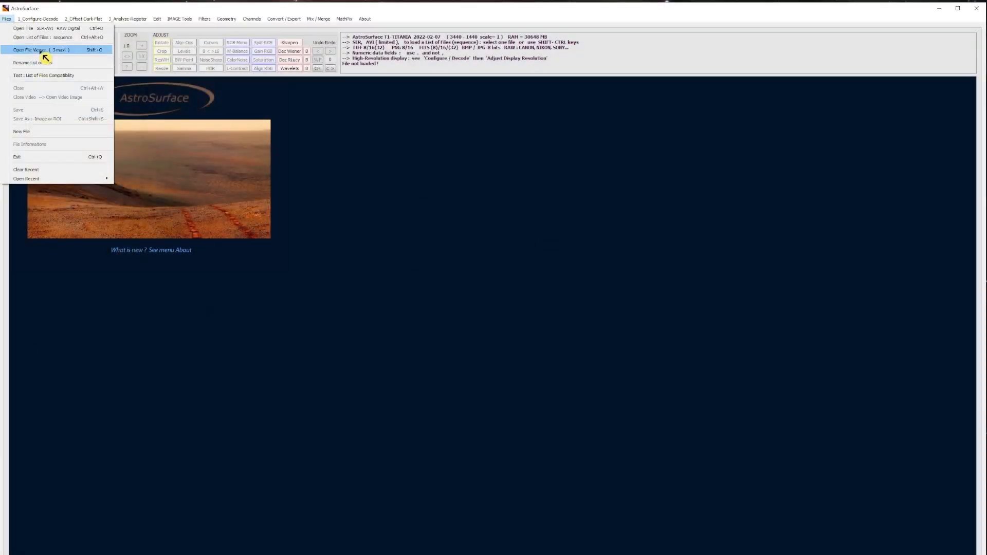
click(35, 50)
click(372, 275)
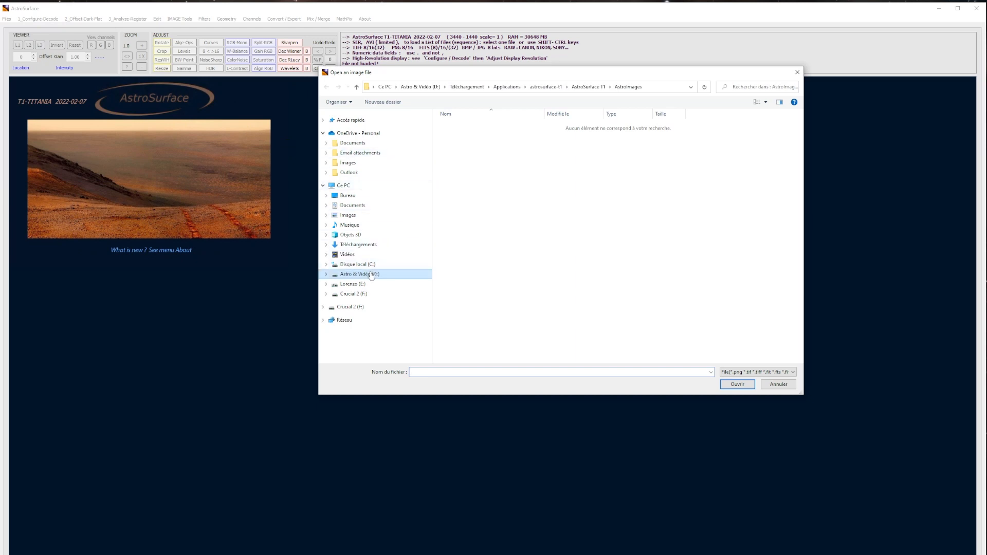
click(354, 307)
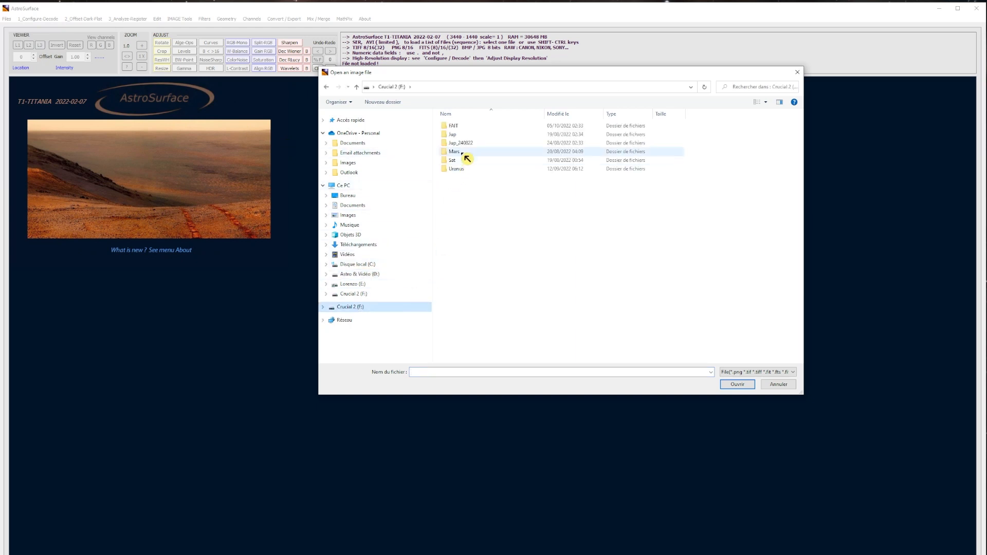
double_click(467, 145)
double_click(465, 137)
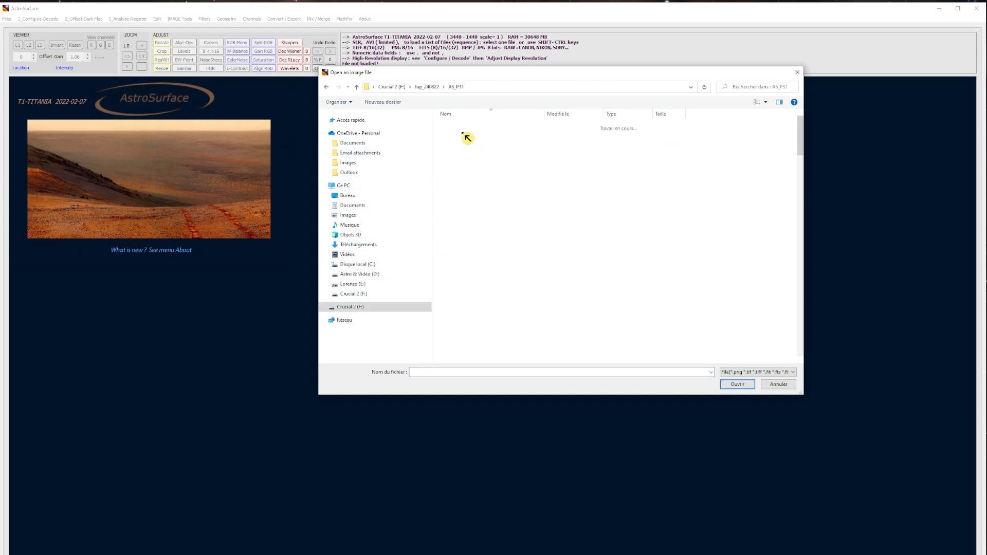
scroll(698, 236, down, 15)
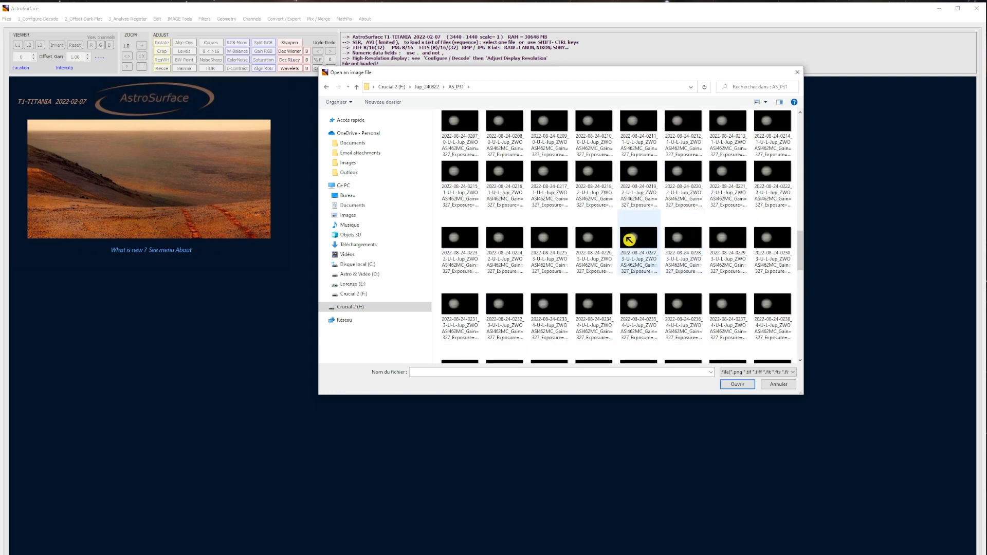
double_click(597, 241)
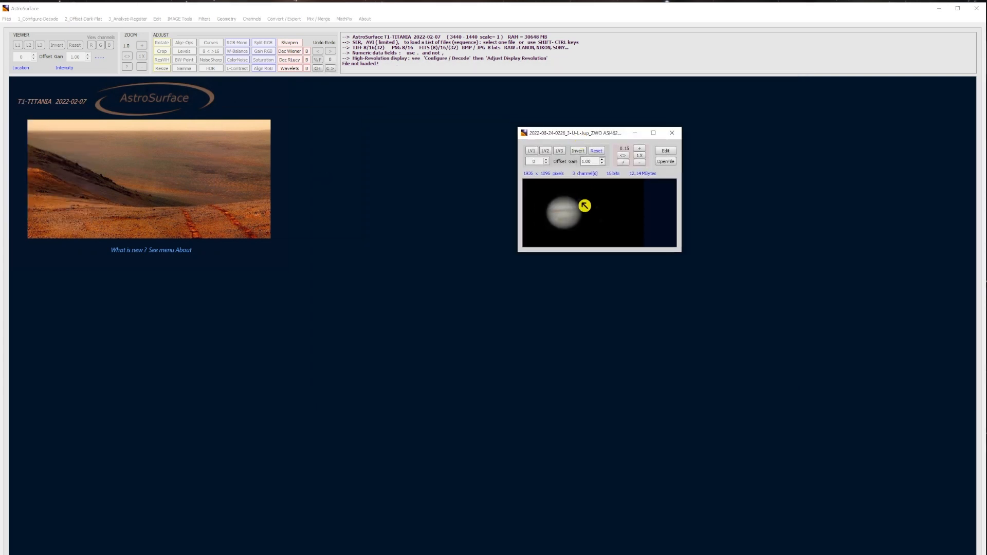
click(671, 156)
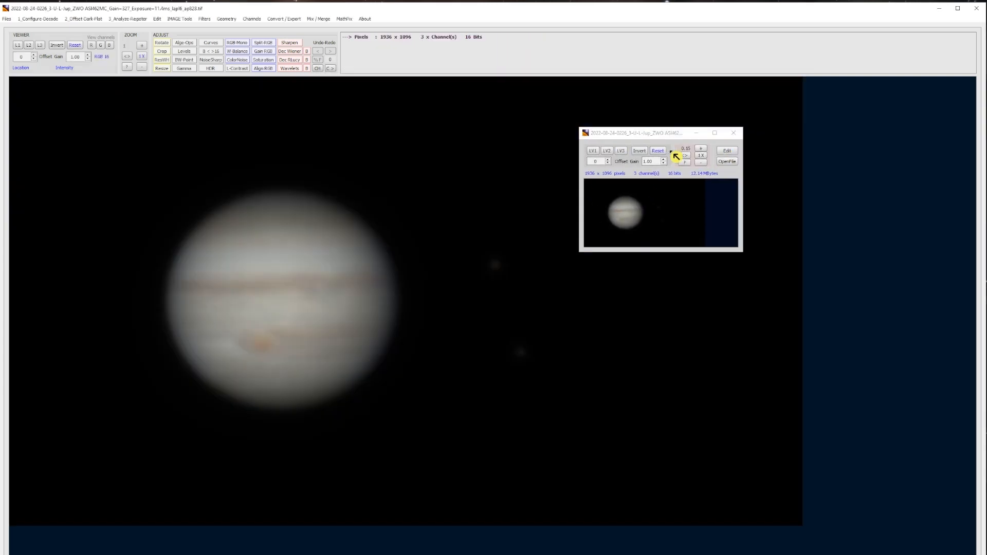
click(736, 135)
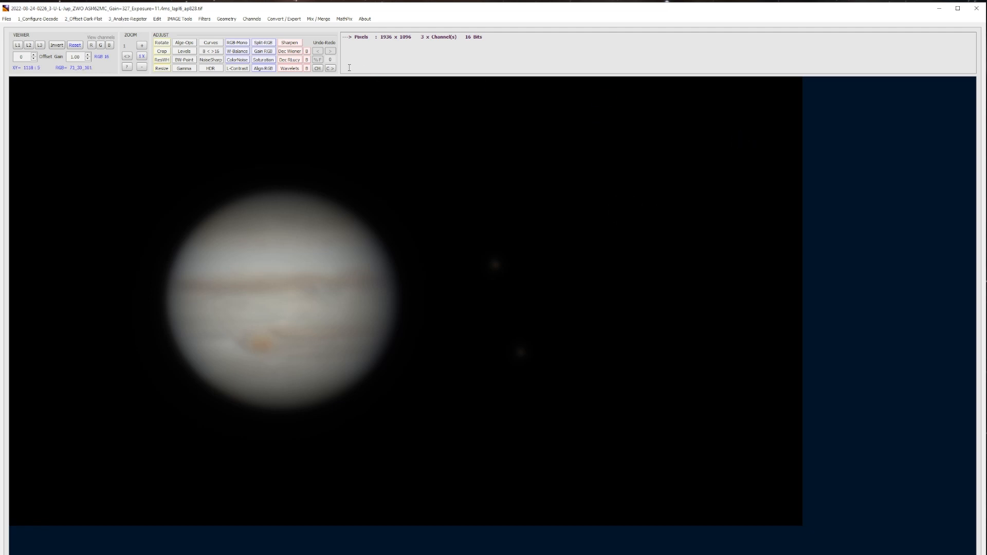
click(297, 57)
drag(133, 81, 606, 83)
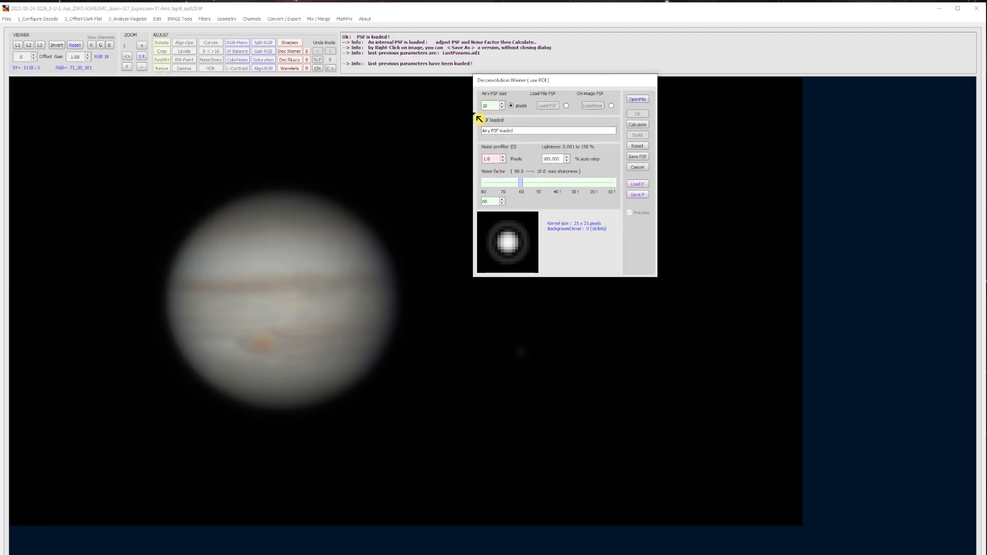
click(638, 168)
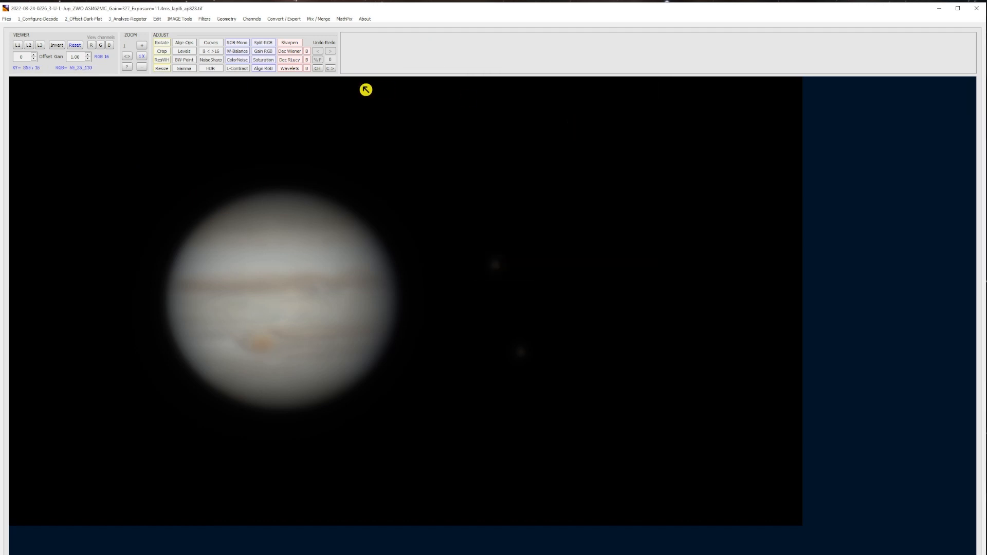
Start the Wavelets deconvolution tool, outline a preview region around Jupiter, and reset the previously loaded parameters.
click(290, 69)
drag(101, 84, 669, 95)
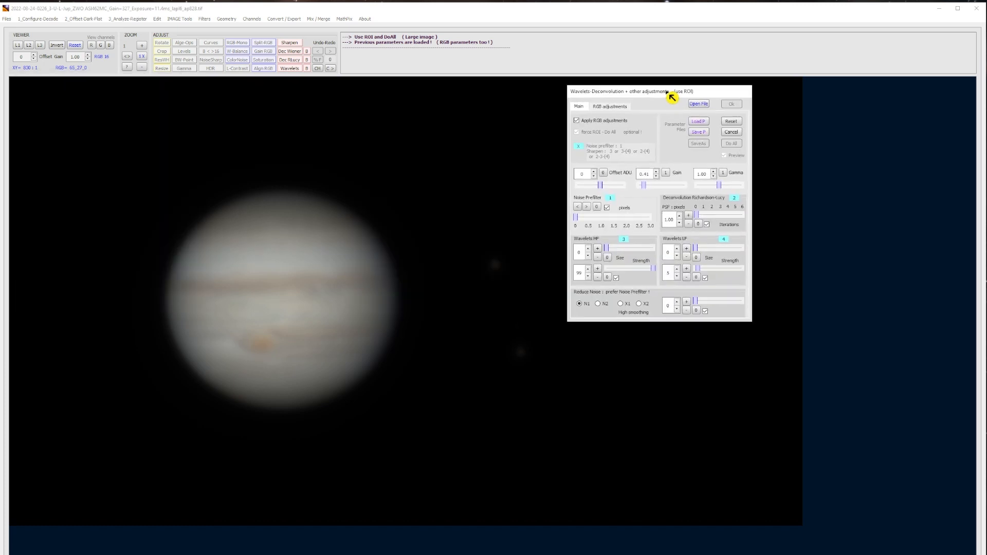
drag(111, 138, 463, 452)
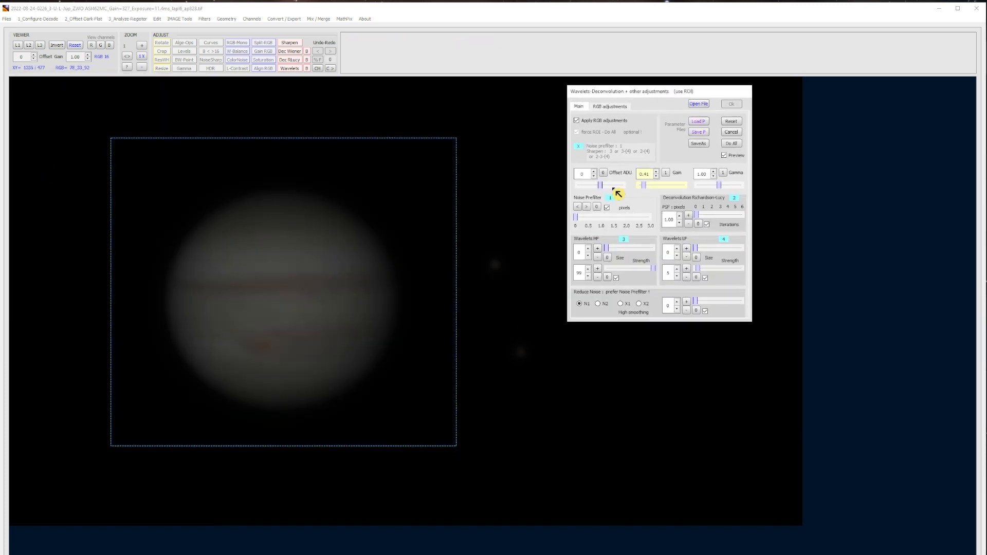
click(731, 122)
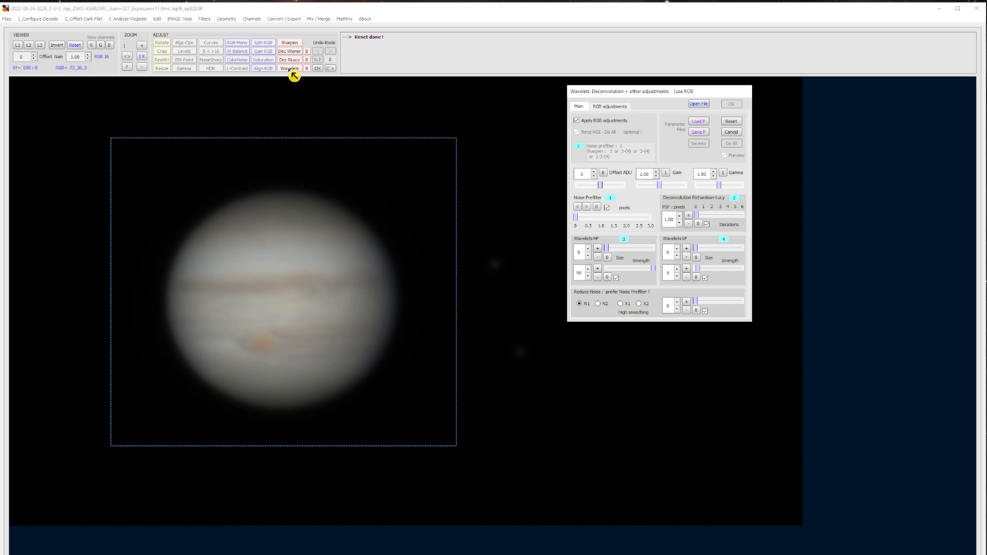
drag(656, 92, 611, 91)
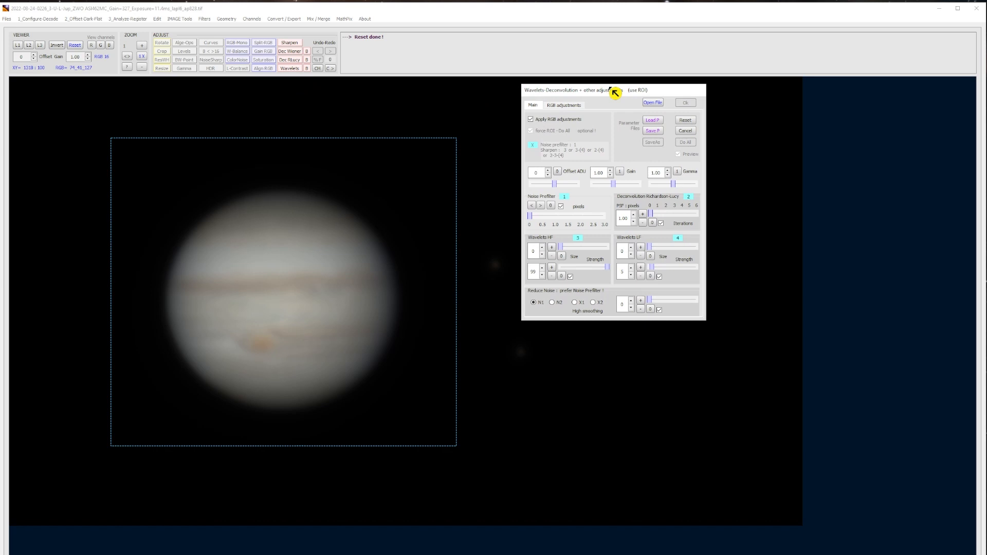
Set the Richardson-Lucy deconvolution to a PSF of 2.30 pixels with 5 iterations.
click(643, 214)
click(643, 214)
drag(652, 214, 688, 213)
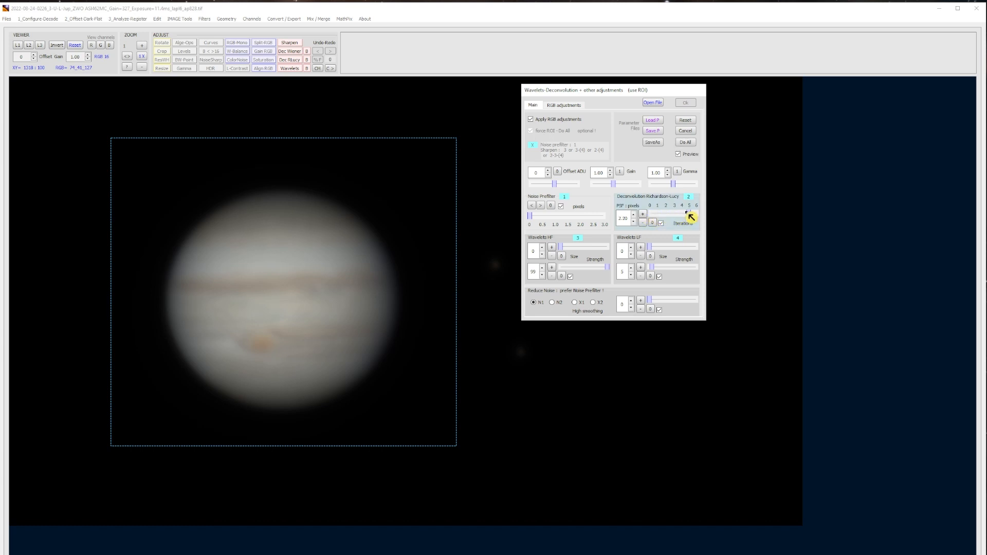
Raise the Richardson-Lucy PSF to 5.00 pixels with 5 iterations, switching the deconvolution off and on to compare the result.
click(661, 223)
click(643, 215)
click(643, 215)
click(643, 216)
click(643, 215)
click(643, 216)
click(643, 215)
click(643, 216)
click(643, 215)
click(661, 223)
click(643, 215)
click(643, 215)
click(643, 215)
click(643, 216)
click(661, 224)
click(661, 223)
click(634, 214)
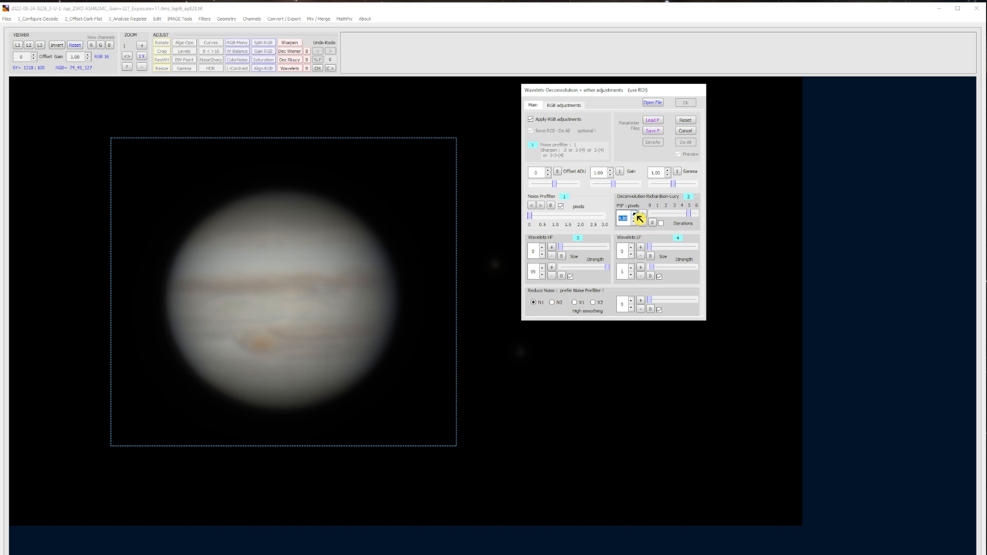
click(697, 215)
drag(697, 215, 689, 214)
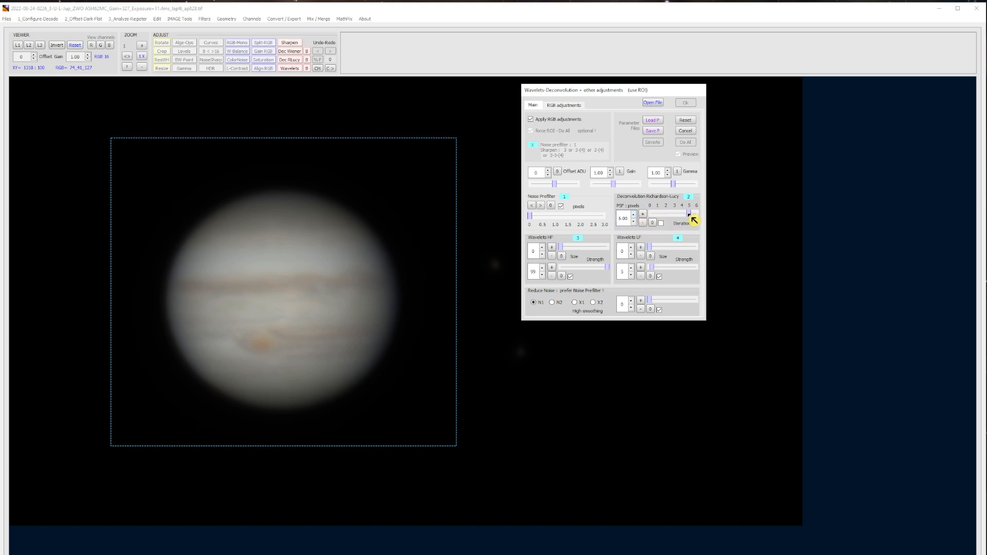
click(661, 223)
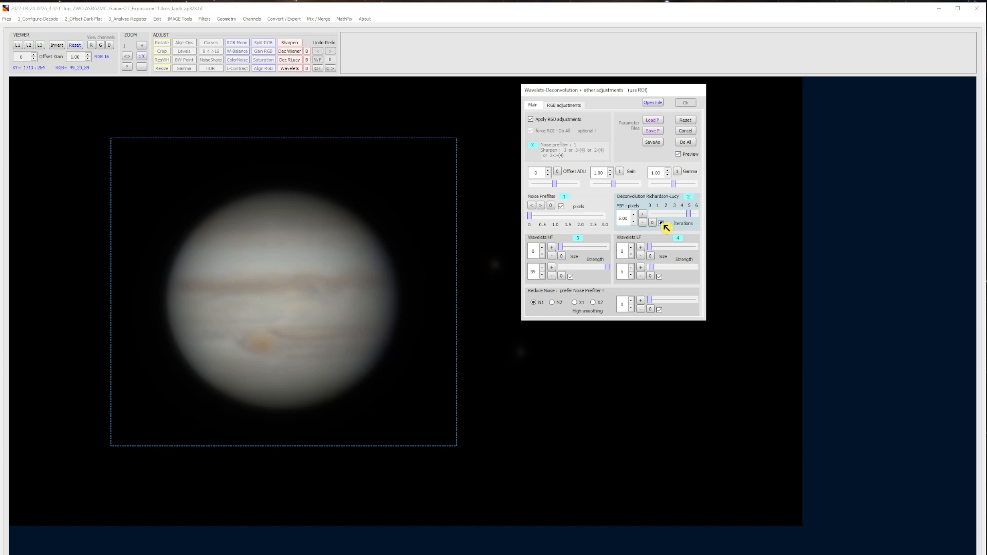
Reduce the Wavelets HF strength to near its minimum, set its size to 27, and set the Wavelets LF size to 31.
click(560, 276)
click(553, 267)
drag(564, 249, 597, 248)
drag(651, 248, 682, 247)
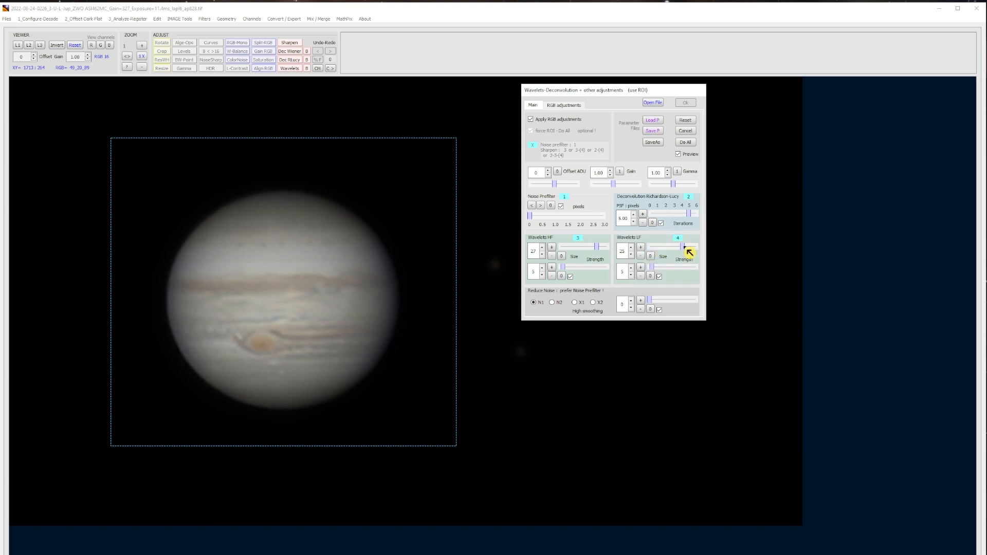
click(688, 246)
click(691, 247)
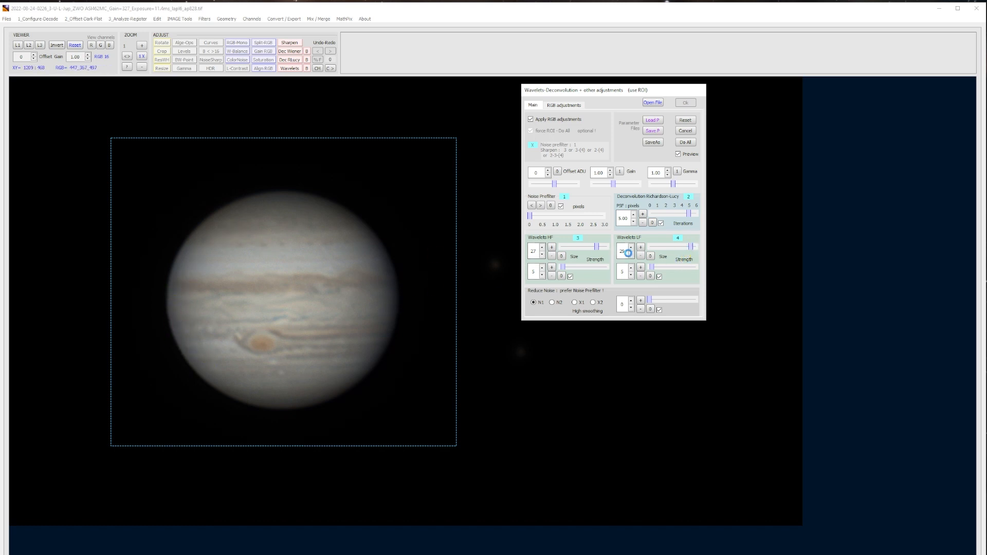
Slightly reduce the Wavelets HF size and raise the gain to 1.18.
click(596, 247)
drag(597, 248, 594, 248)
drag(618, 185, 619, 186)
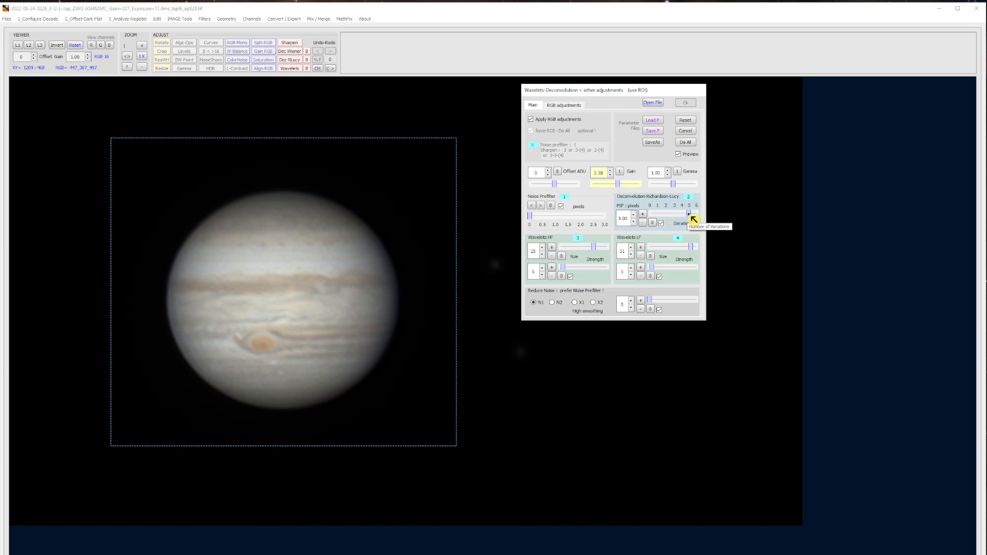
Fine-tune the sharpening to Richardson-Lucy PSF 3.00 pixels, Wavelets HF size 24 and strength 16, Wavelets LF size 29 and strength 10, and gain 1.29.
drag(691, 215, 668, 213)
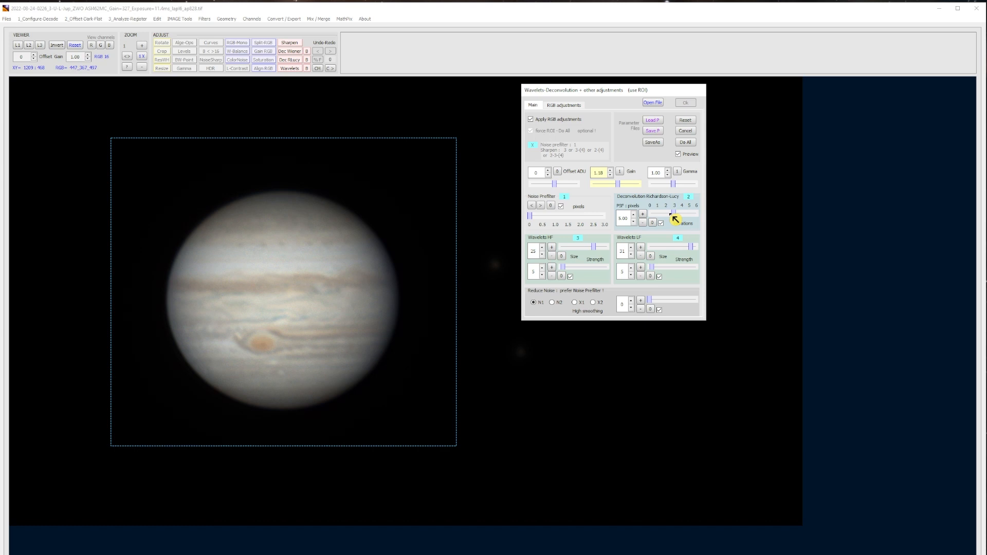
click(599, 246)
drag(692, 248, 687, 245)
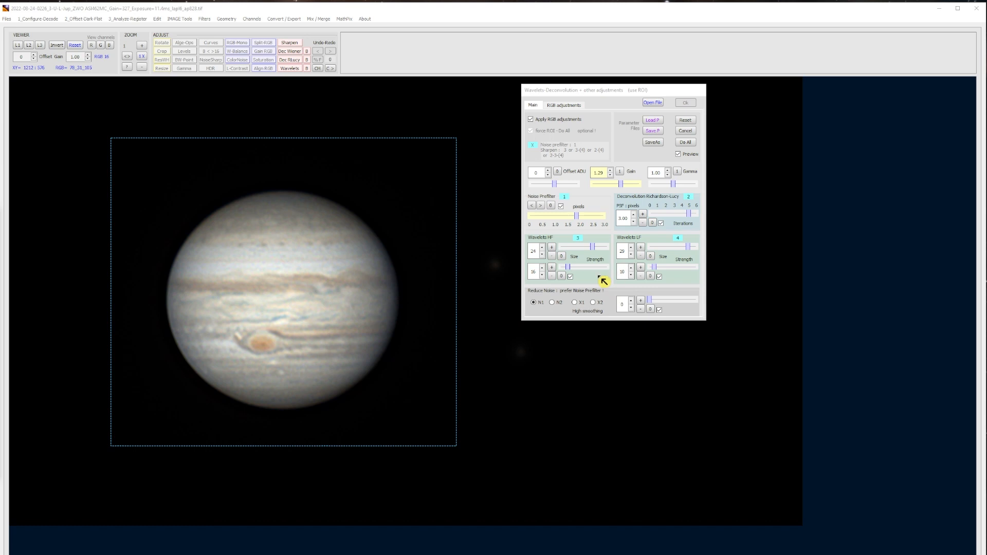
In the RGB adjustments, add 5% color saturation and set the green and blue channel gains to 1.01.
click(563, 106)
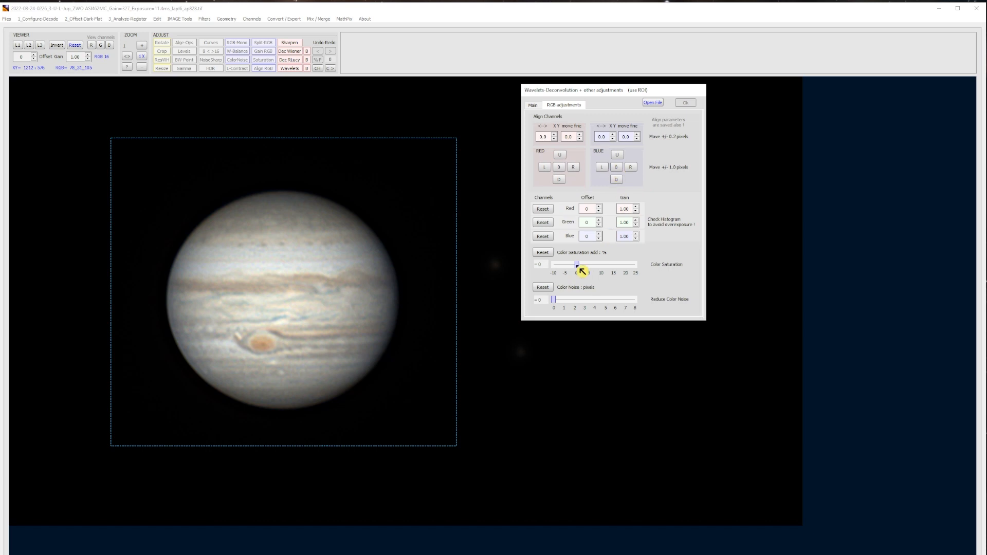
drag(579, 267, 581, 267)
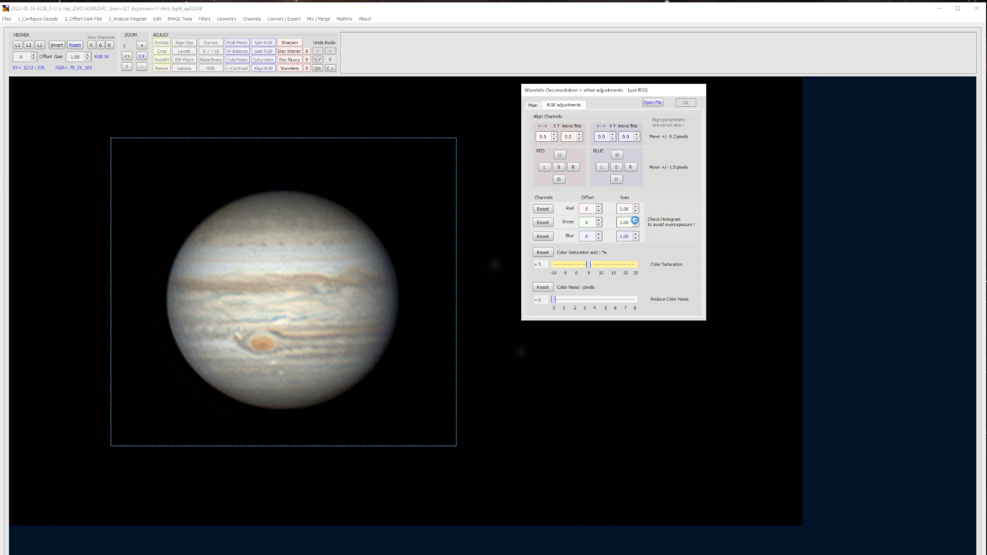
click(636, 220)
click(635, 206)
click(635, 233)
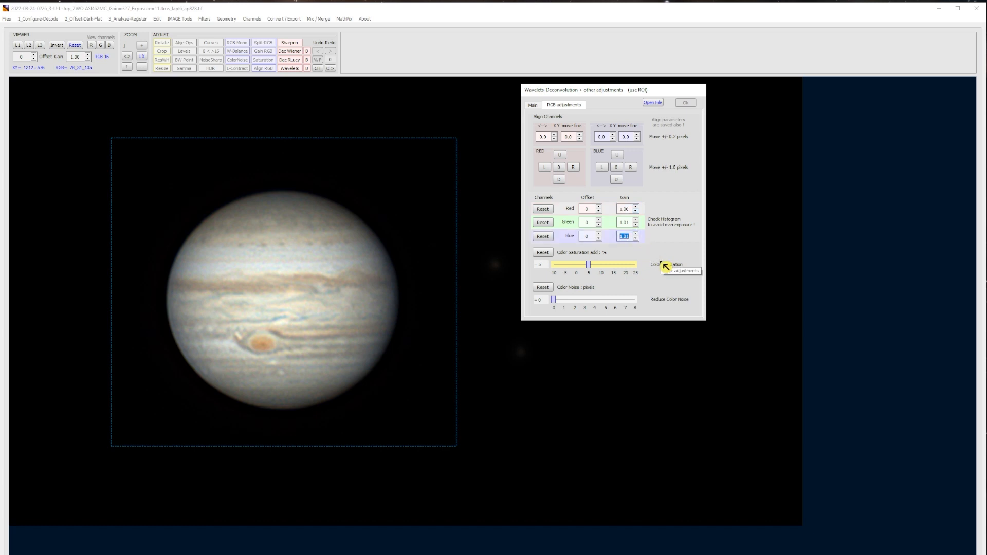
Save the wavelets-deconvolution settings as a parameters file named parameters in the Jup_240822/AS_P31/ASTRO folder on drive F.
click(533, 105)
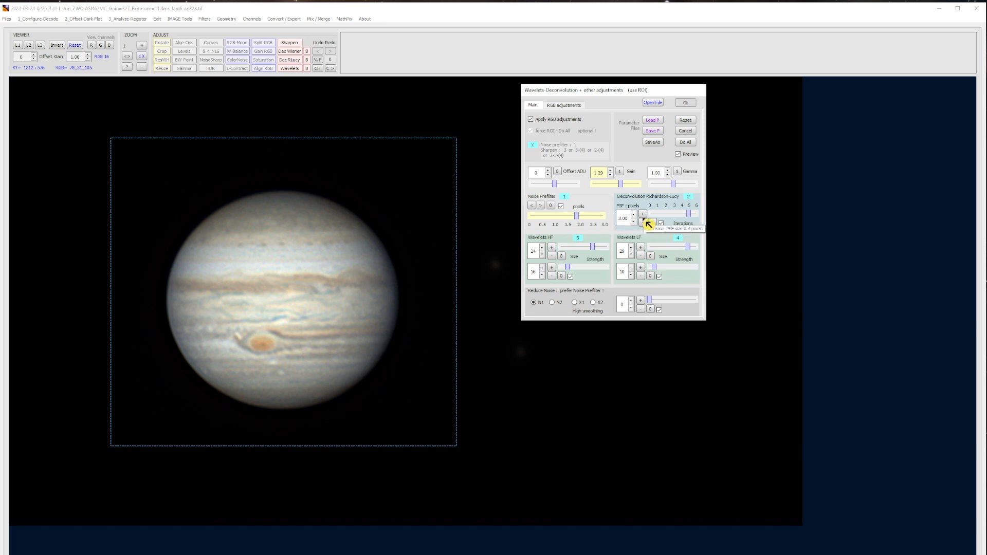
click(660, 135)
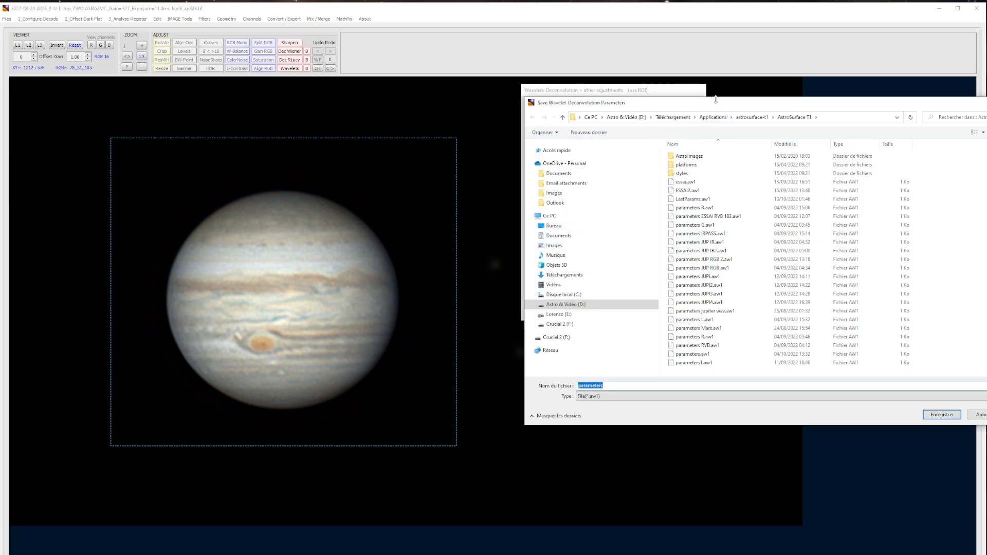
drag(716, 99, 559, 113)
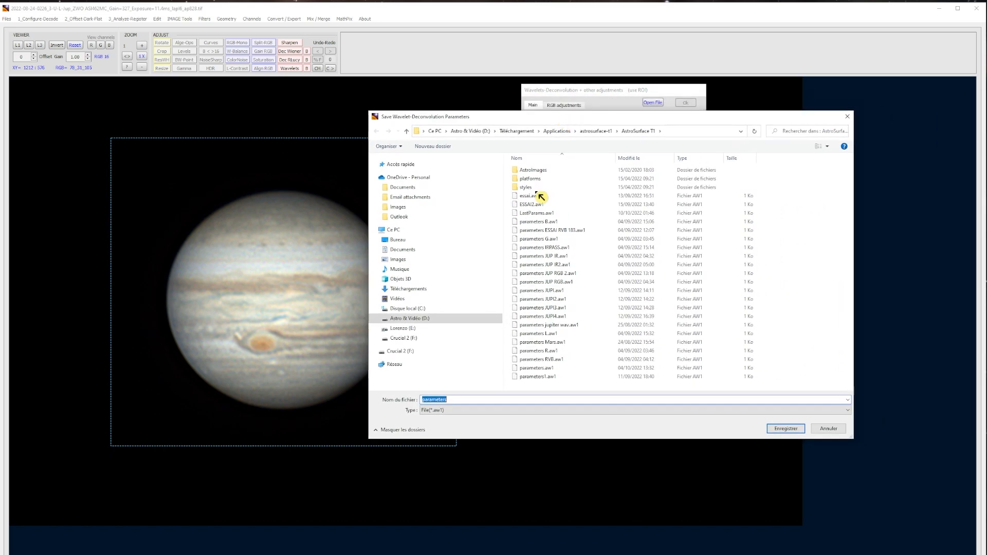
click(412, 355)
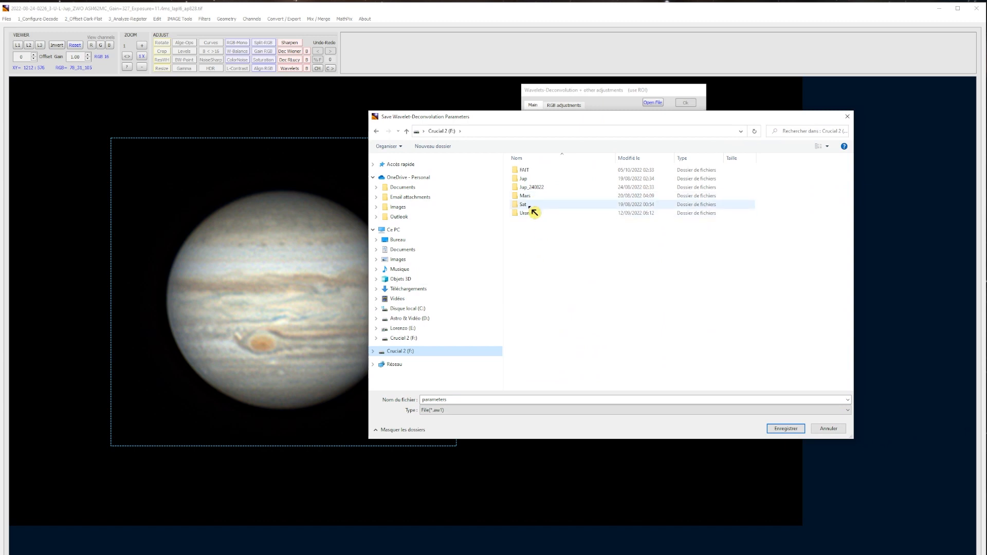
double_click(532, 188)
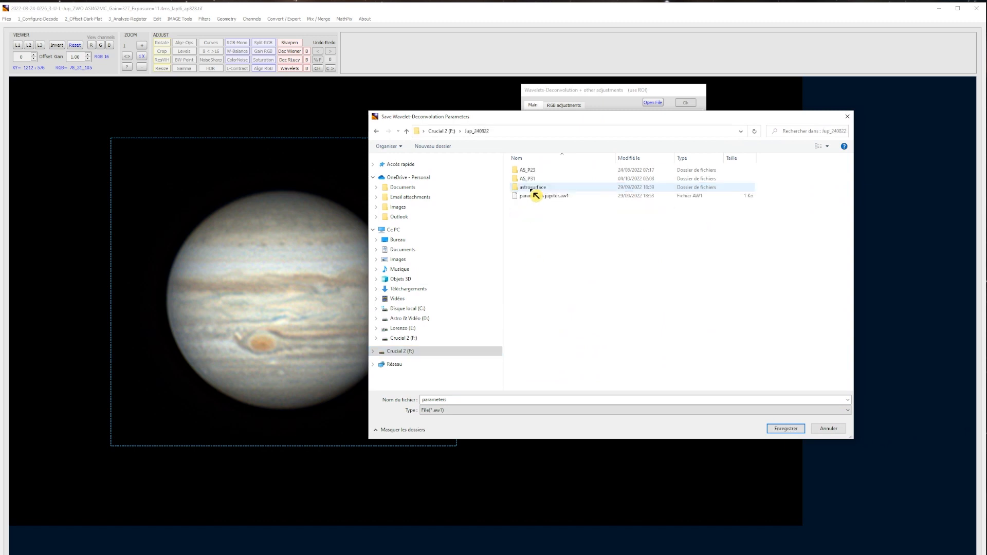
double_click(533, 181)
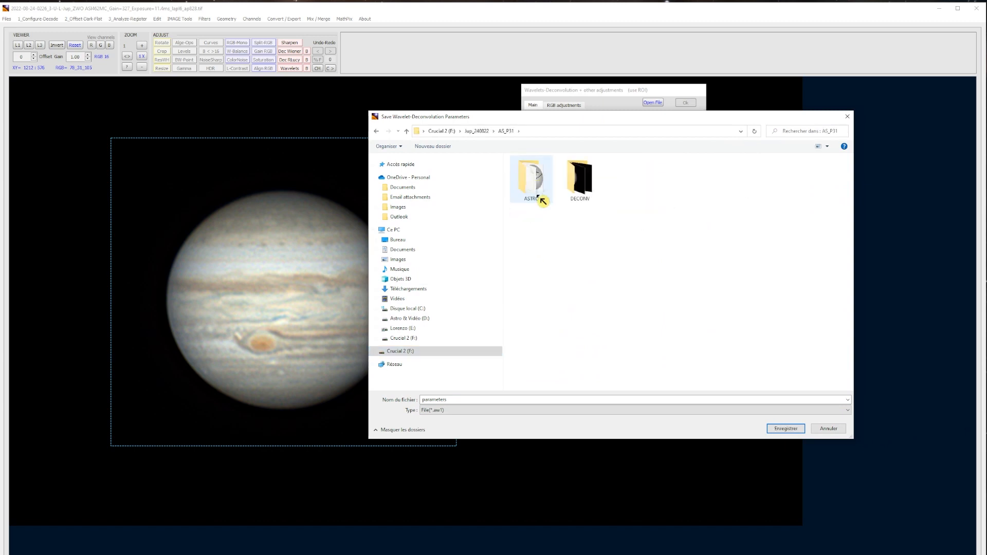
double_click(537, 177)
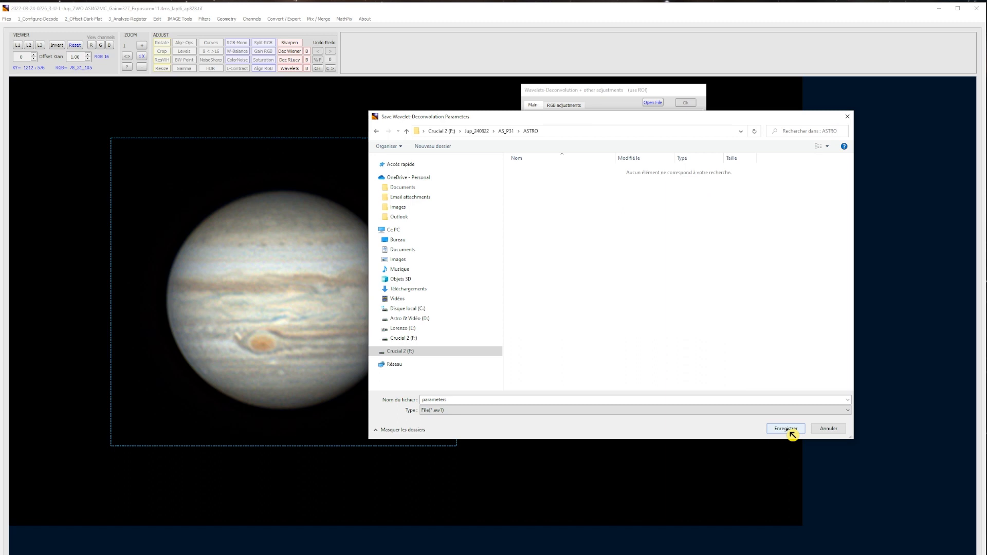
click(785, 428)
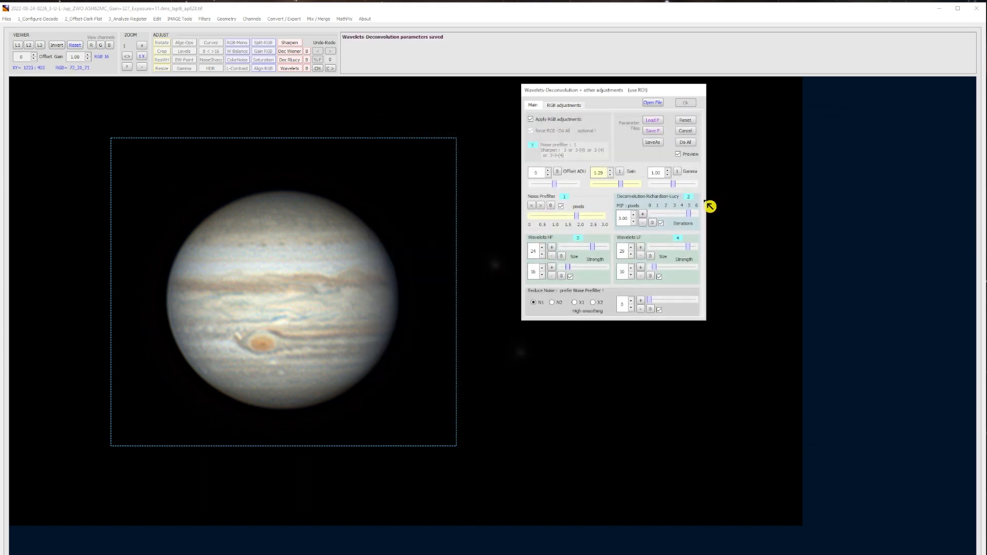
Leave the wavelets adjustment and open batch Wavelets-Deconvolution, closing the open image.
click(687, 125)
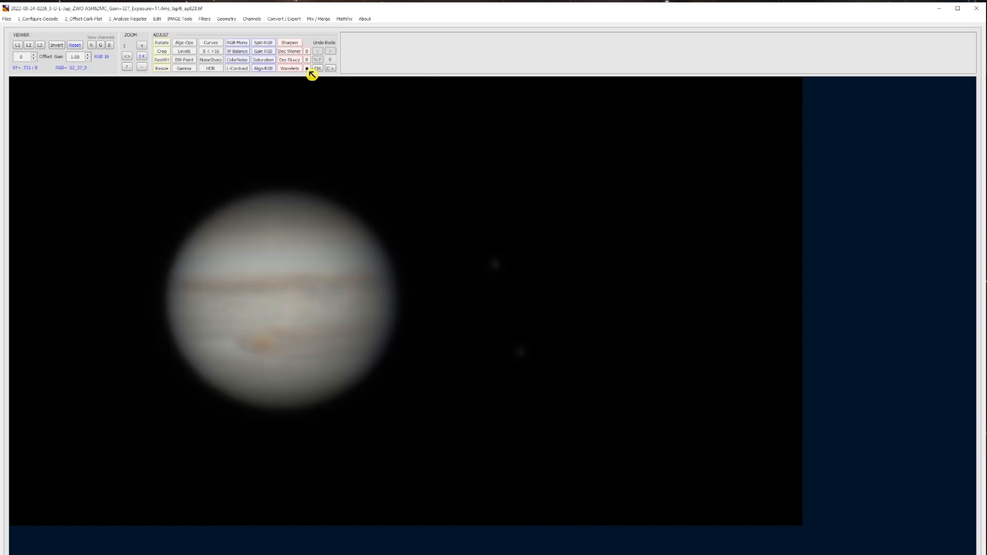
click(307, 70)
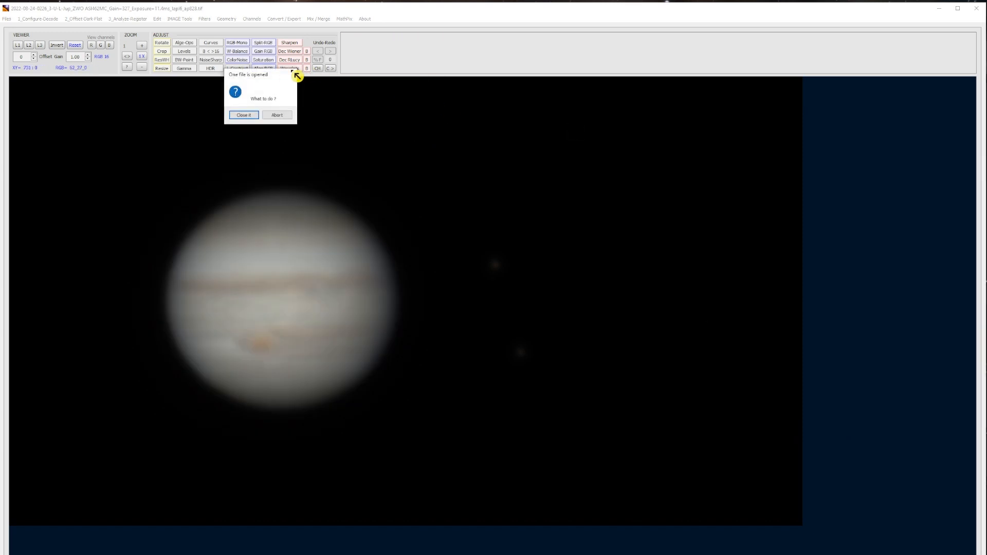
click(245, 116)
drag(509, 121, 510, 162)
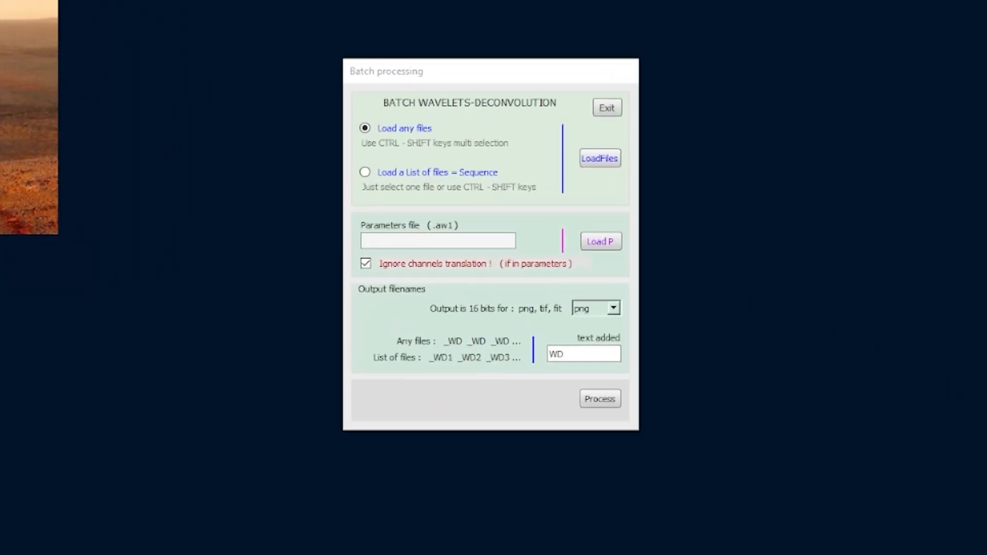
Load all the stacked Jupiter images from the AS_P31 folder into the batch.
click(589, 161)
drag(696, 104, 439, 6)
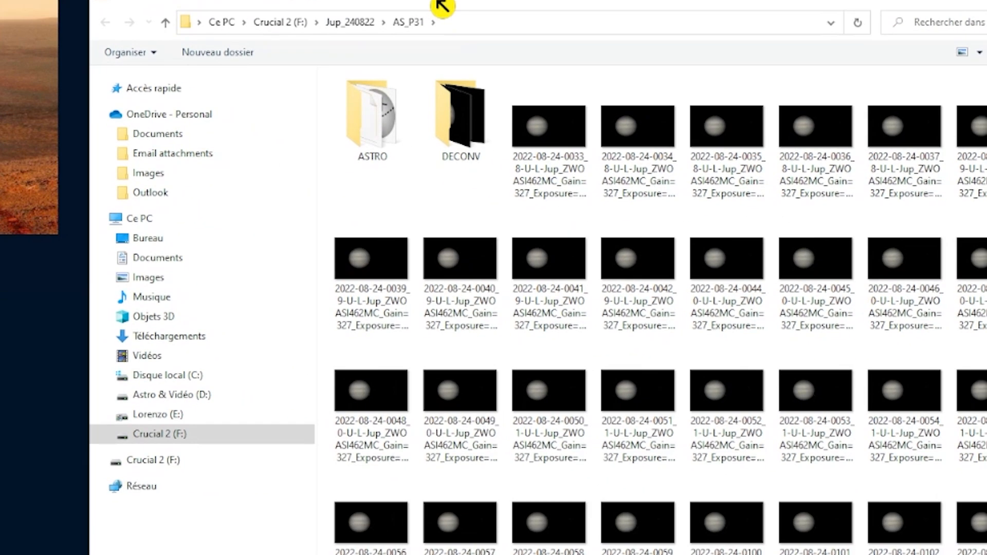
scroll(819, 293, down, 20)
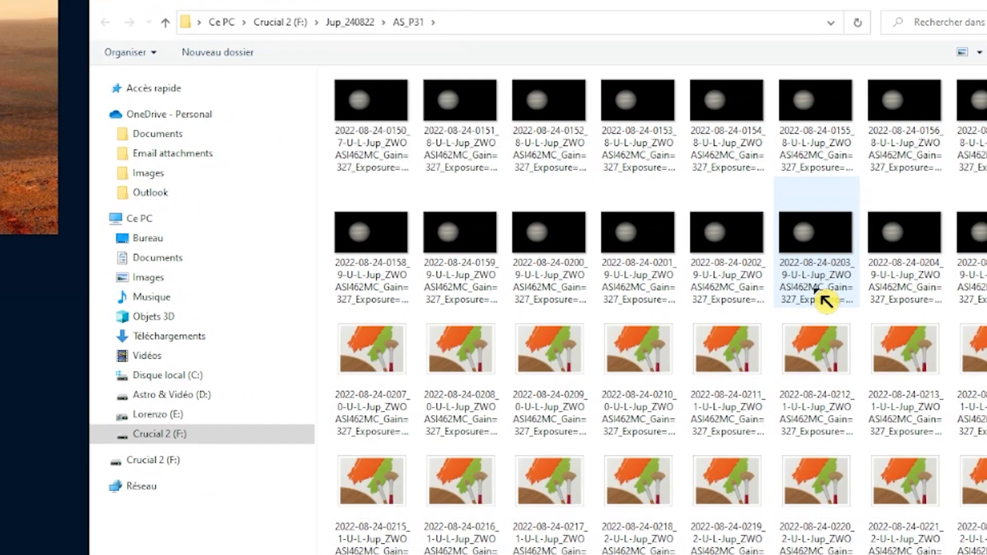
scroll(825, 300, down, 10)
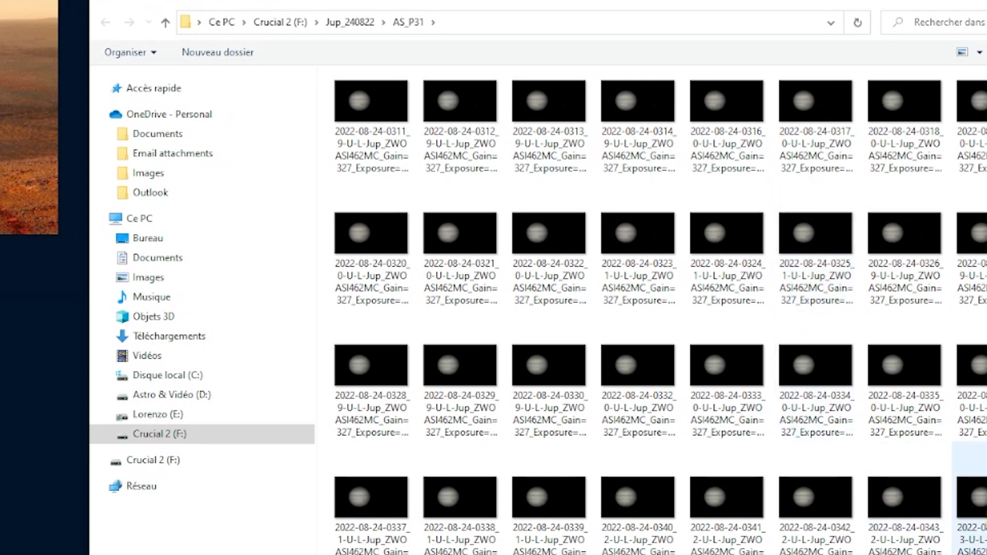
key(ctrl+a)
key(Return)
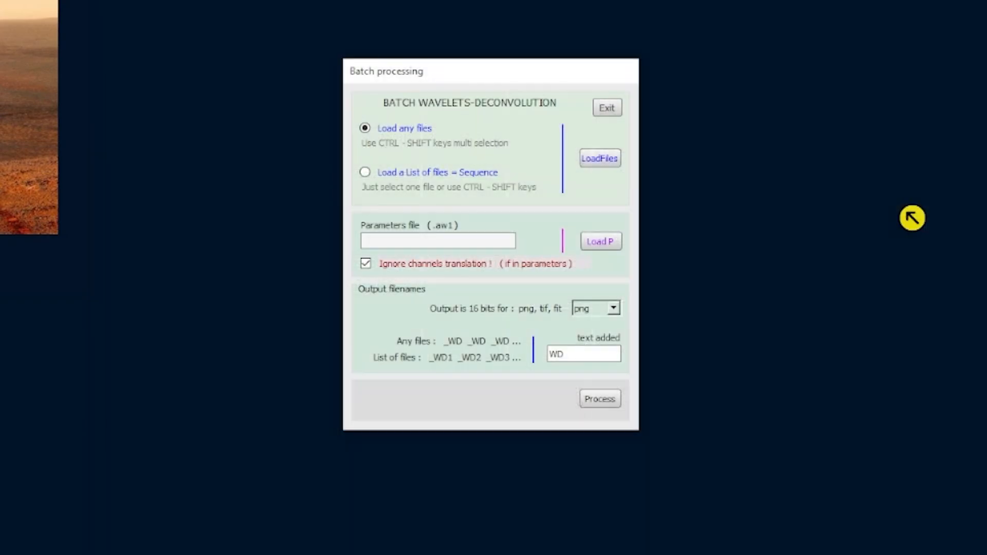
Load parameters.aw1 from the Jup_240822/AS_P31/ASTRO folder and start the batch processing with PNG output and the WD suffix.
click(599, 243)
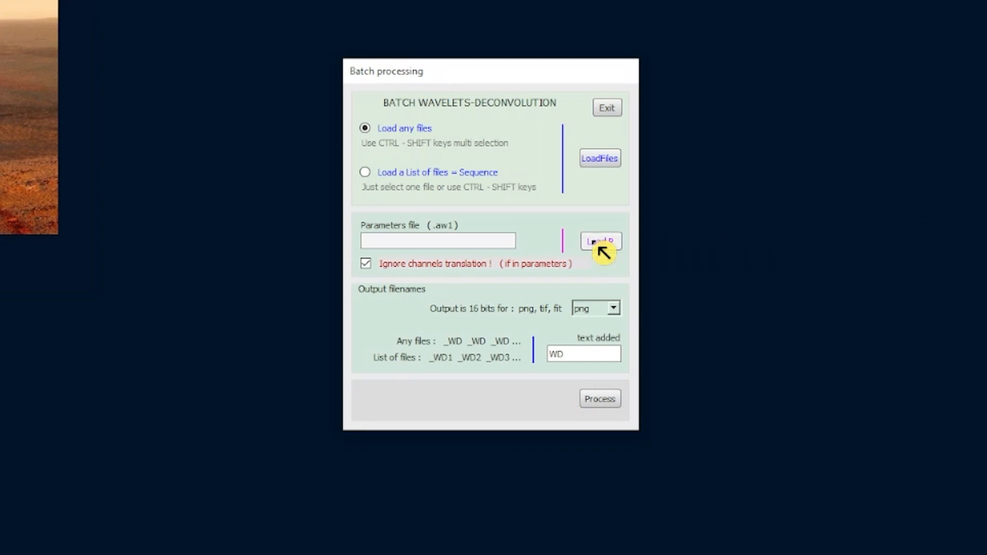
click(148, 460)
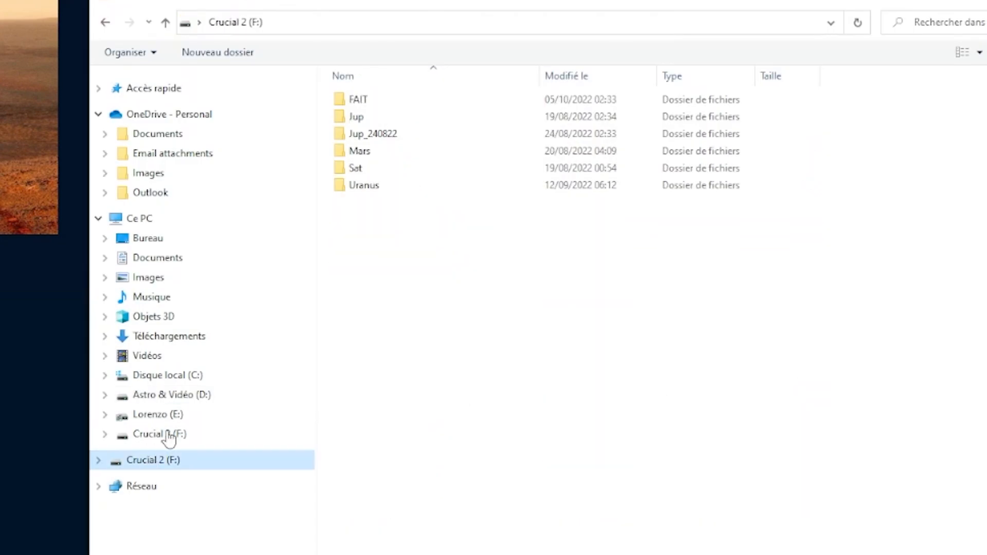
double_click(375, 134)
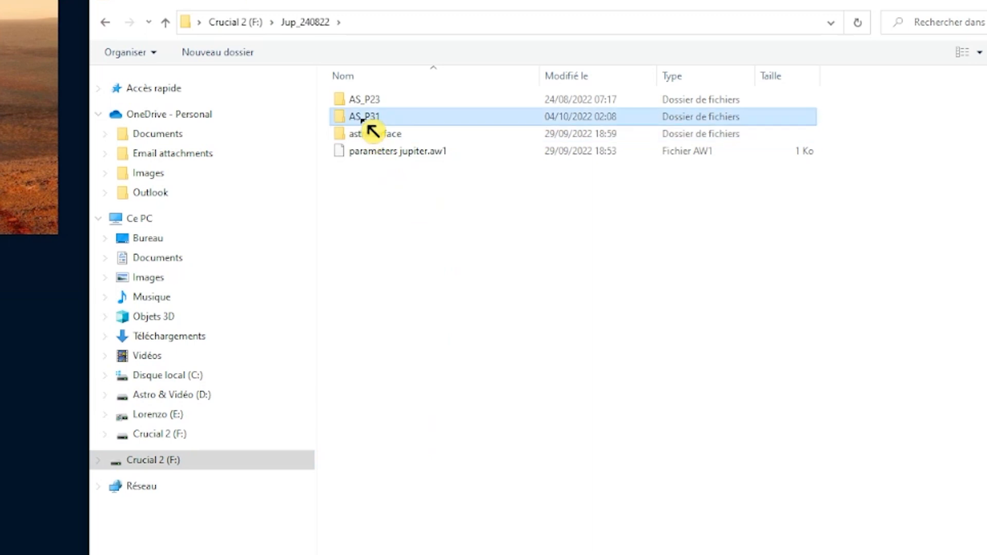
double_click(366, 118)
double_click(371, 122)
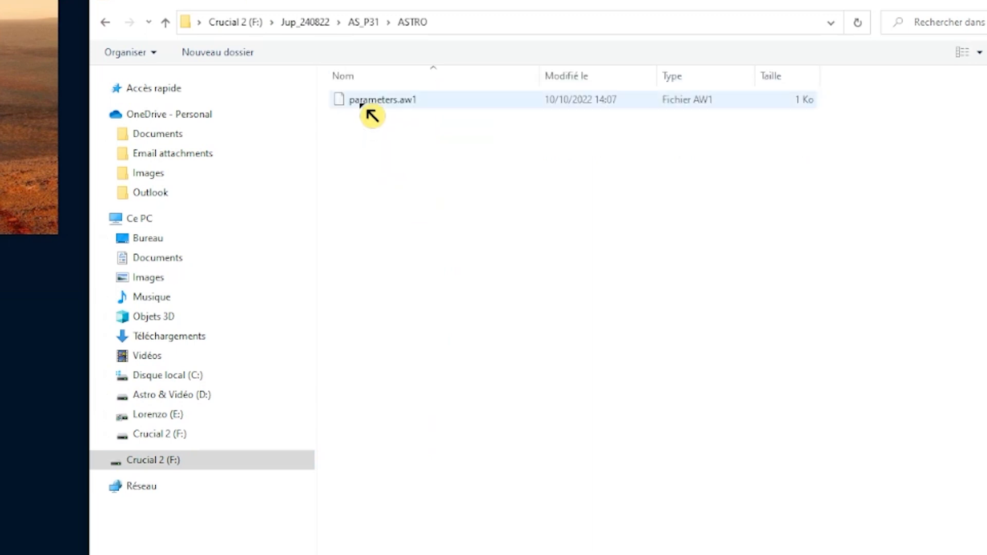
double_click(365, 108)
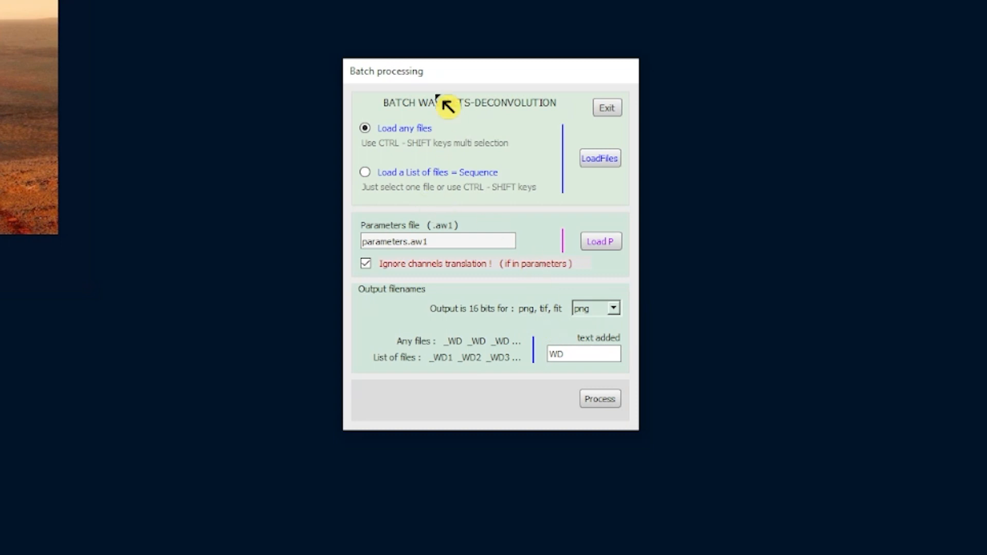
drag(444, 73, 422, 66)
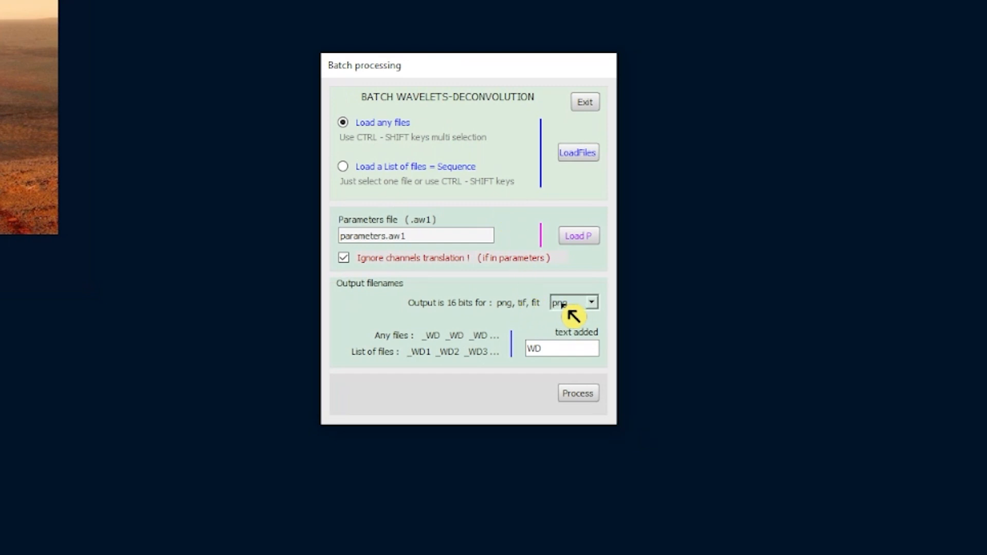
click(581, 394)
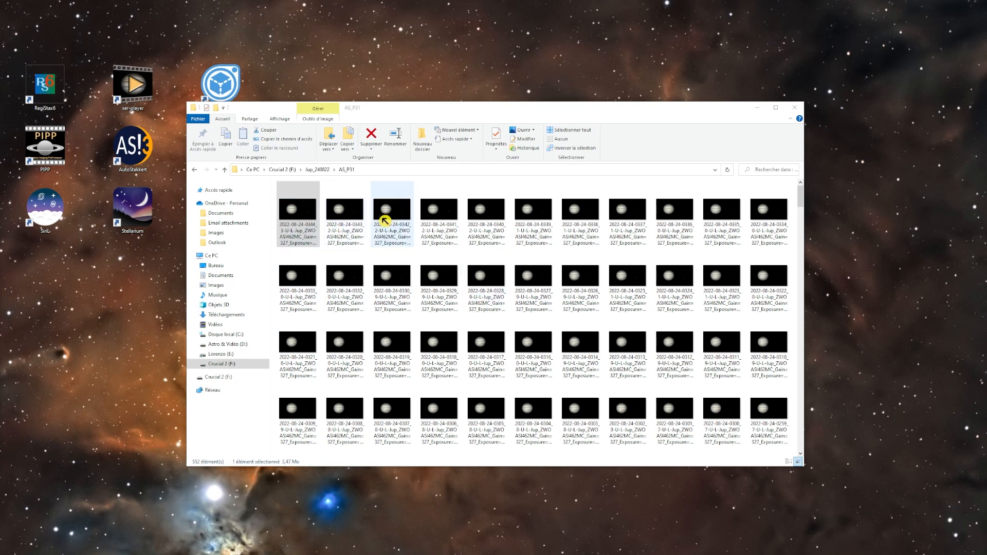
Sort the files in the AS_P31 folder by modification date in descending order.
right_click(416, 253)
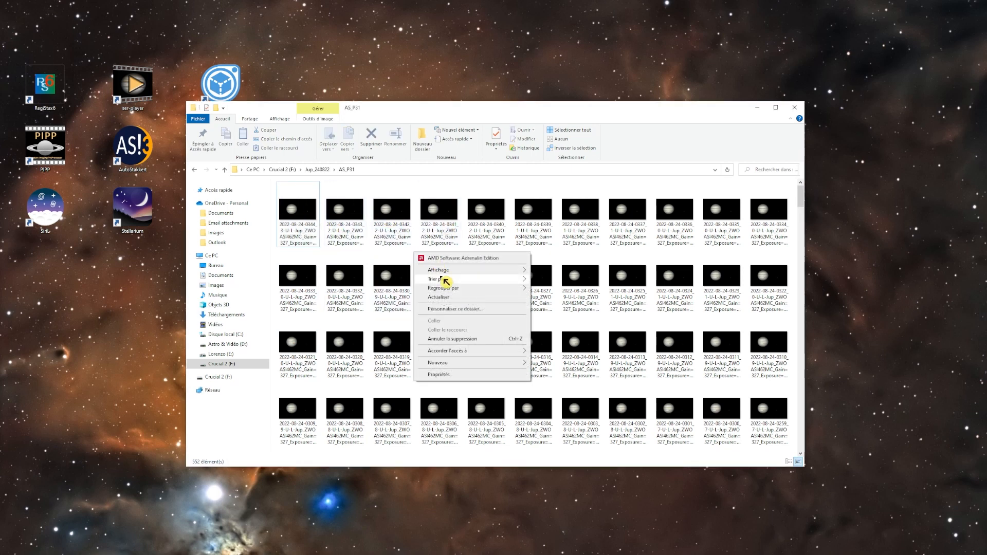
mouse_move(445, 281)
click(574, 280)
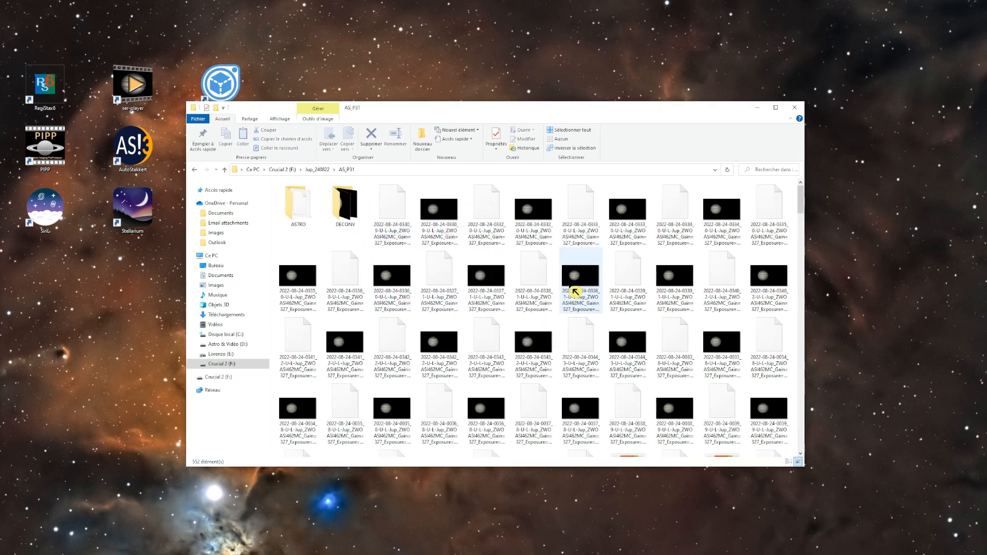
right_click(463, 252)
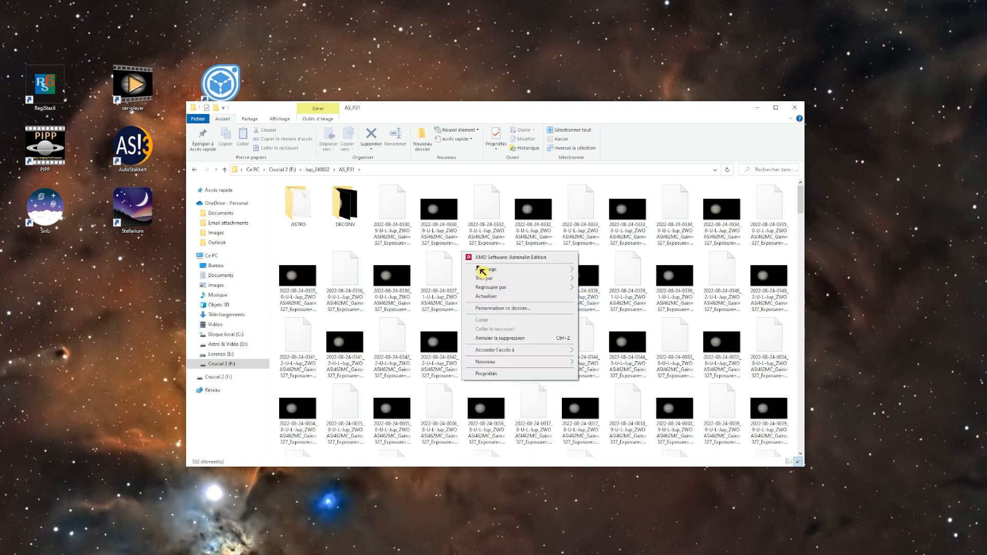
mouse_move(495, 279)
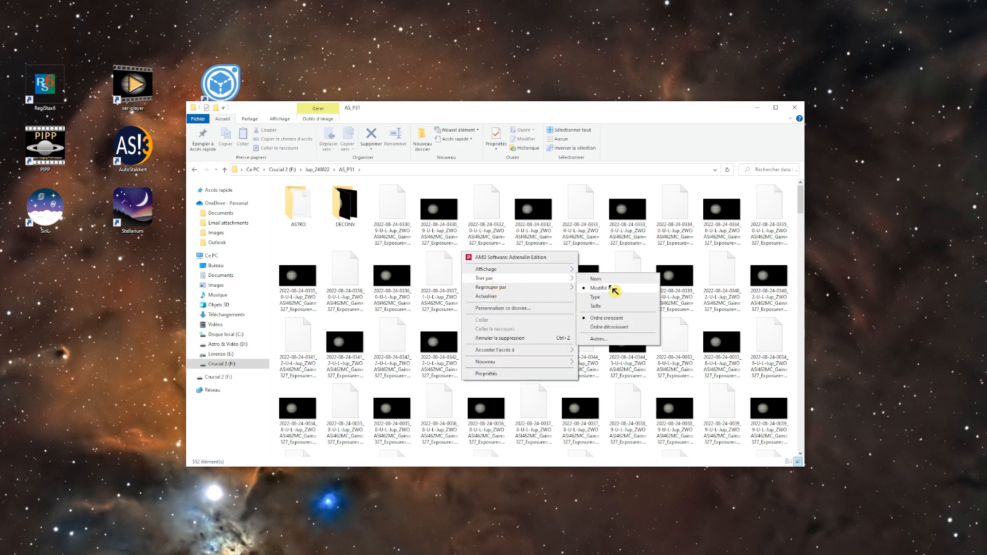
click(614, 288)
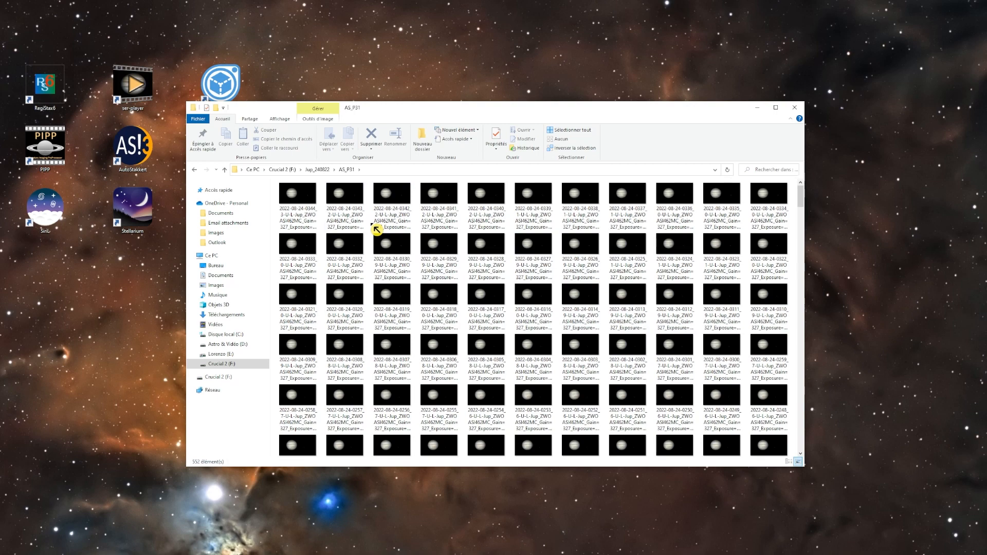
Select all the processed WD PNG images, from the newest through the 0033 capture, and copy them.
scroll(378, 226, down, 5)
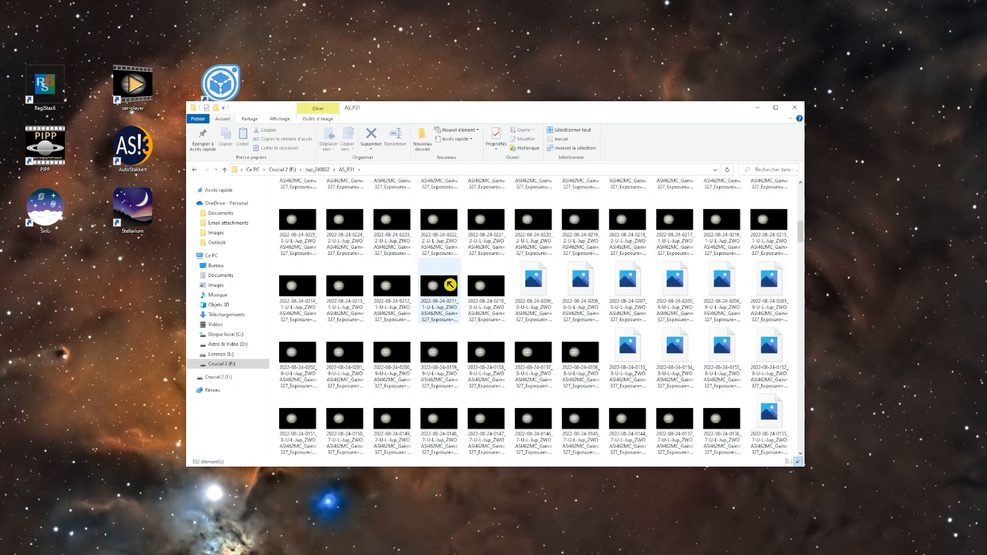
scroll(489, 291, down, 3)
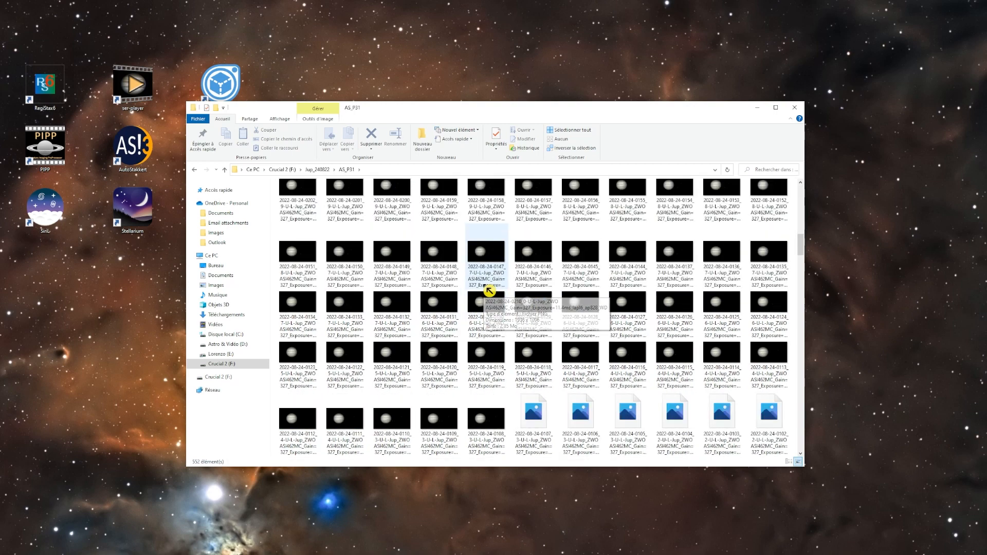
scroll(489, 291, down, 3)
scroll(488, 291, down, 3)
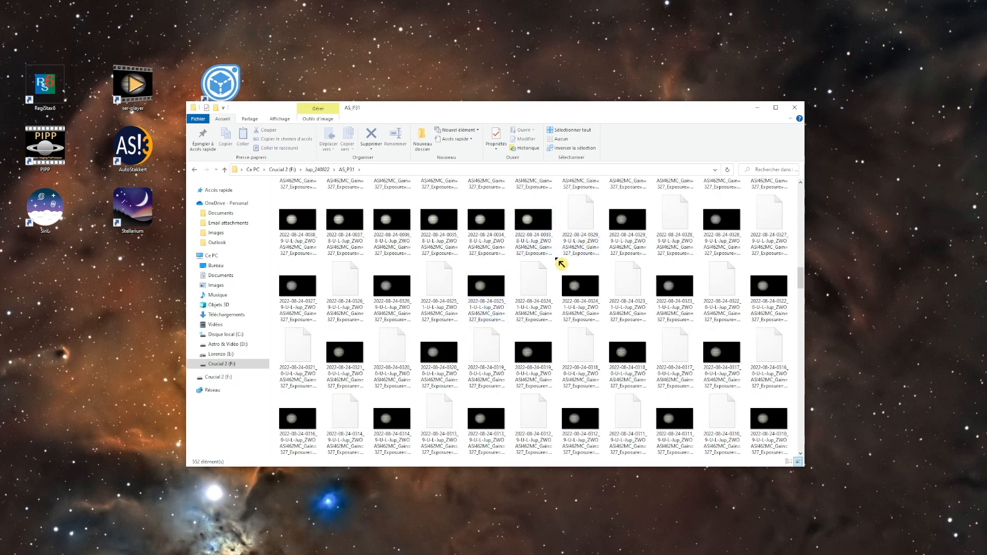
shift+click(541, 226)
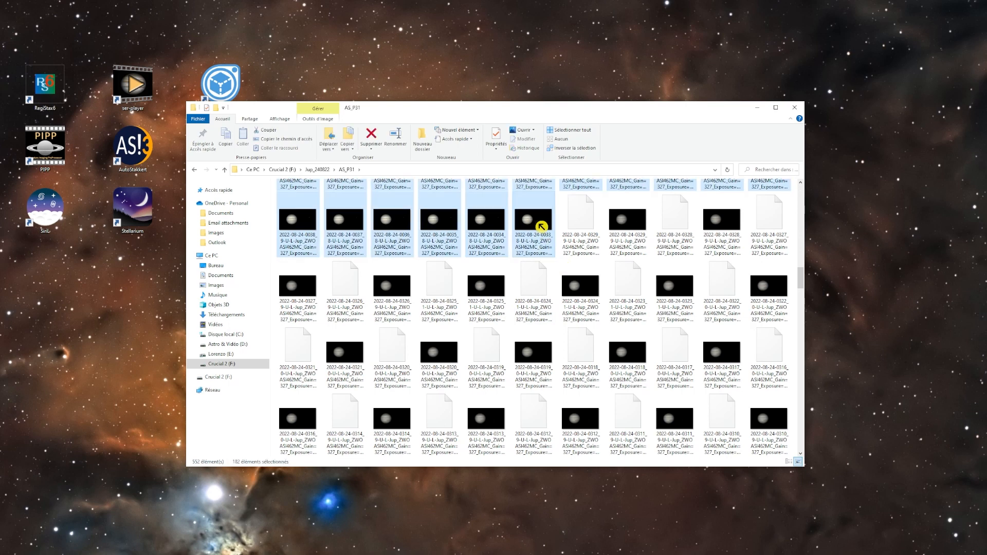
right_click(537, 222)
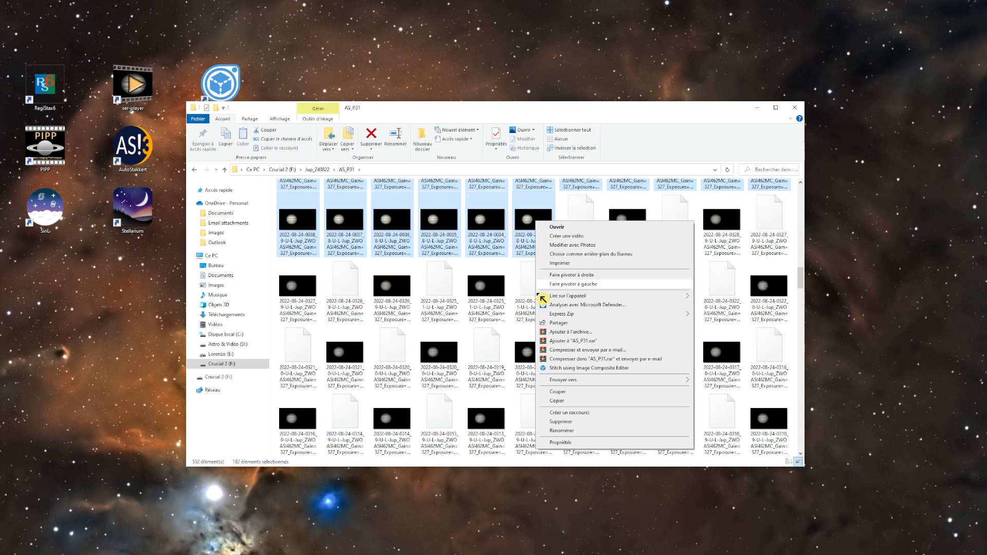
click(570, 404)
Open the processed 0033 PNG in the photo viewer, compare it with the adjacent unprocessed stack, and close the viewer.
click(540, 226)
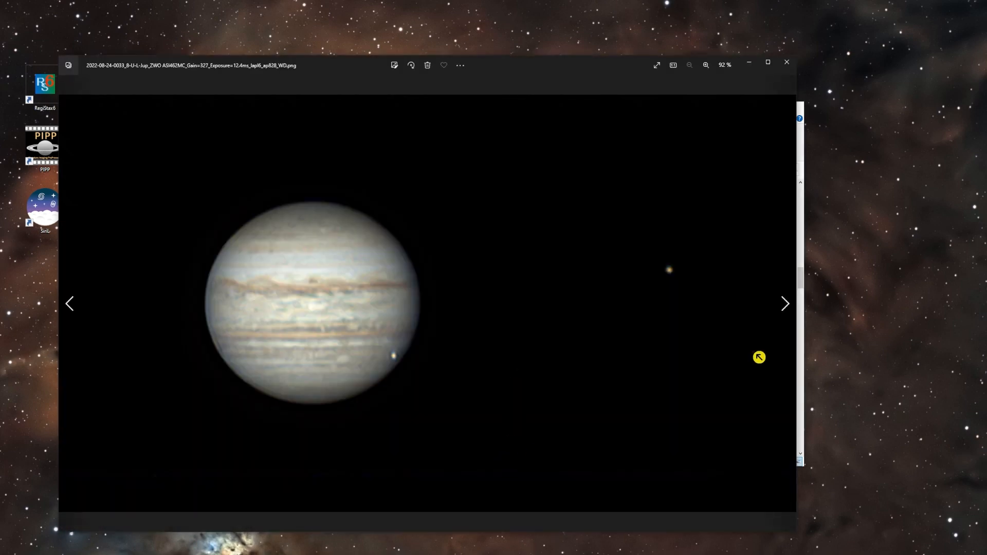
click(786, 304)
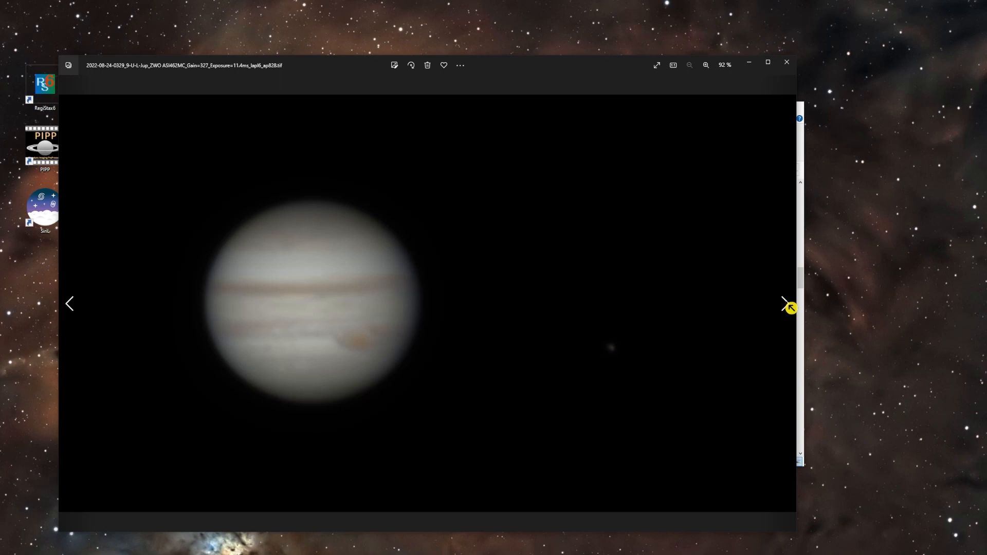
click(71, 311)
click(786, 62)
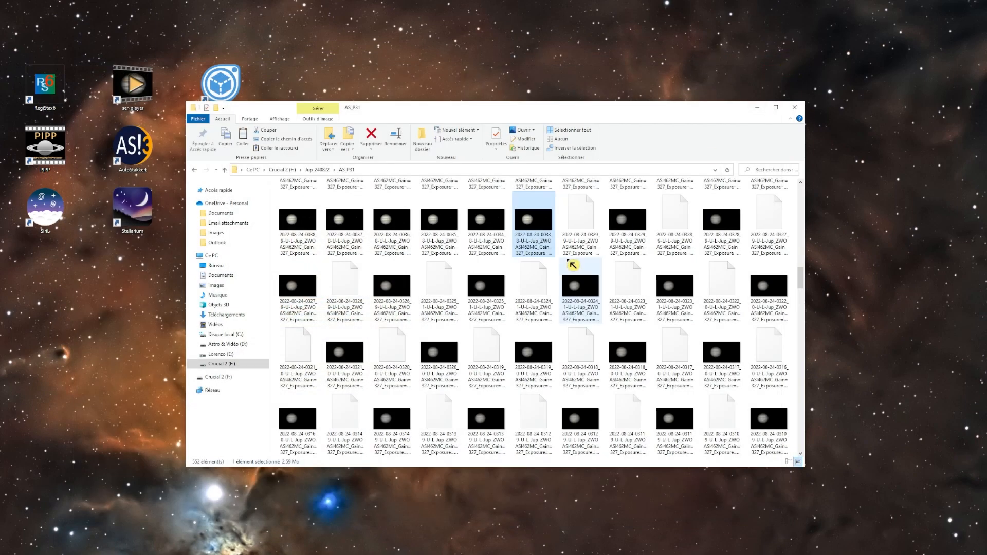
Open the DECONV folder inside AS_P31, show where the copied images can be pasted, and return to the AS_P31 folder.
scroll(569, 248, up, 15)
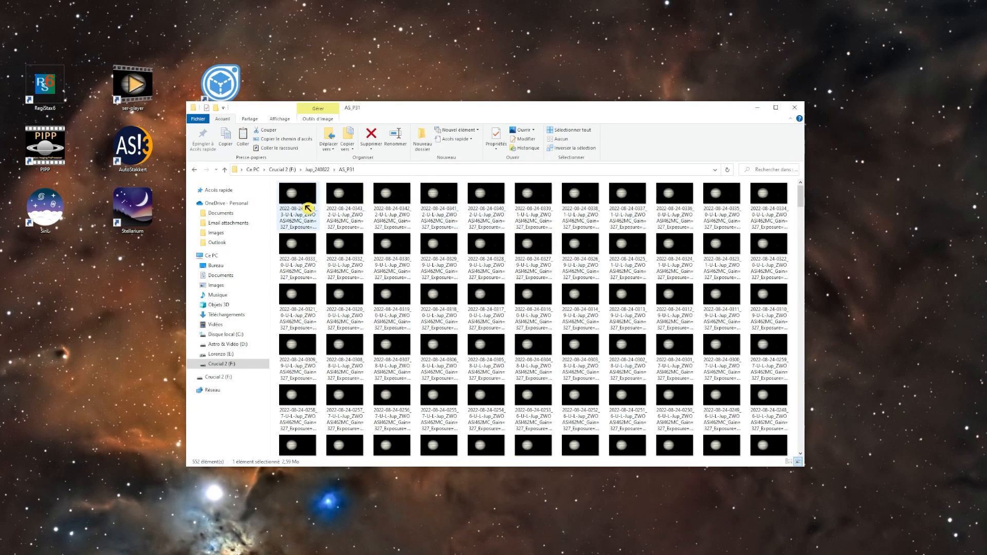
scroll(722, 278, down, 2)
drag(800, 226, 797, 441)
double_click(299, 432)
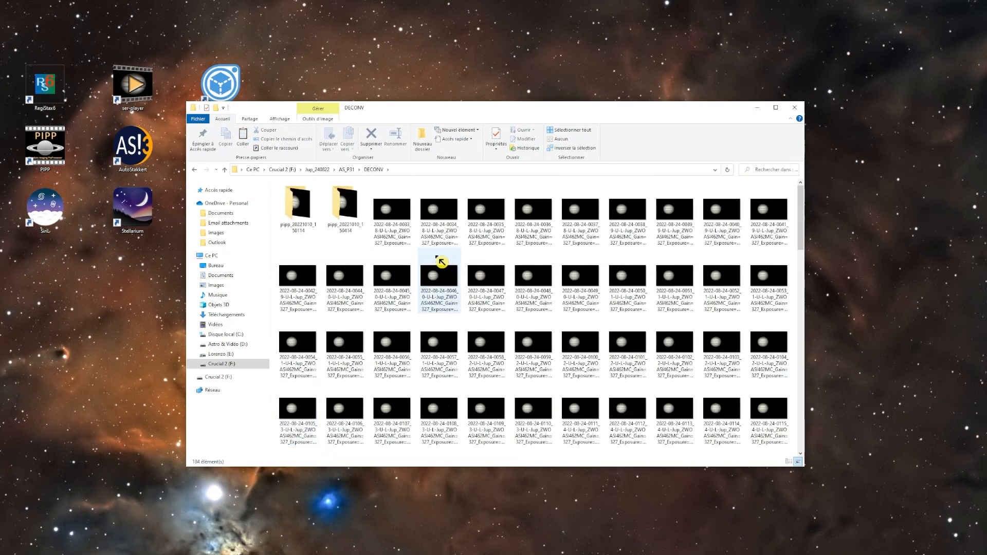
right_click(506, 258)
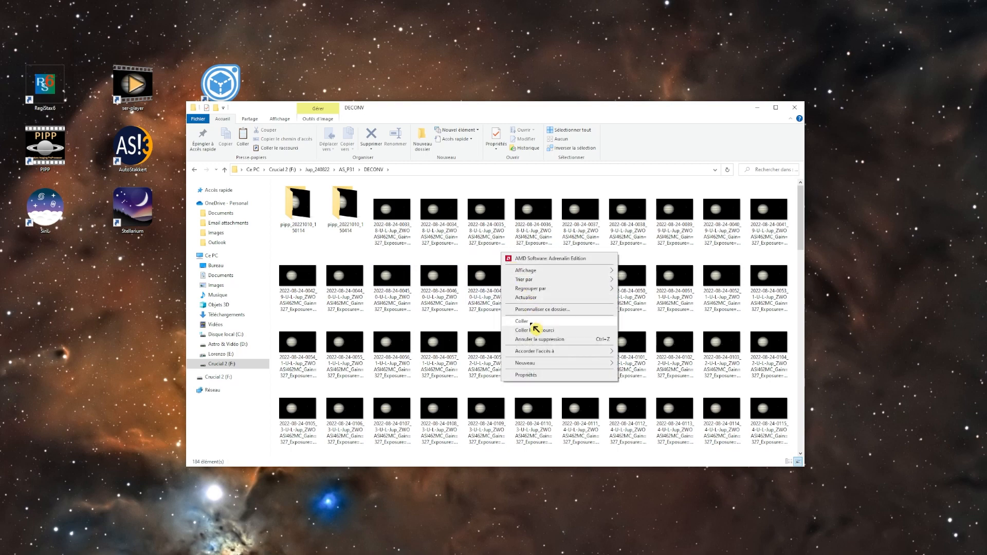
click(224, 169)
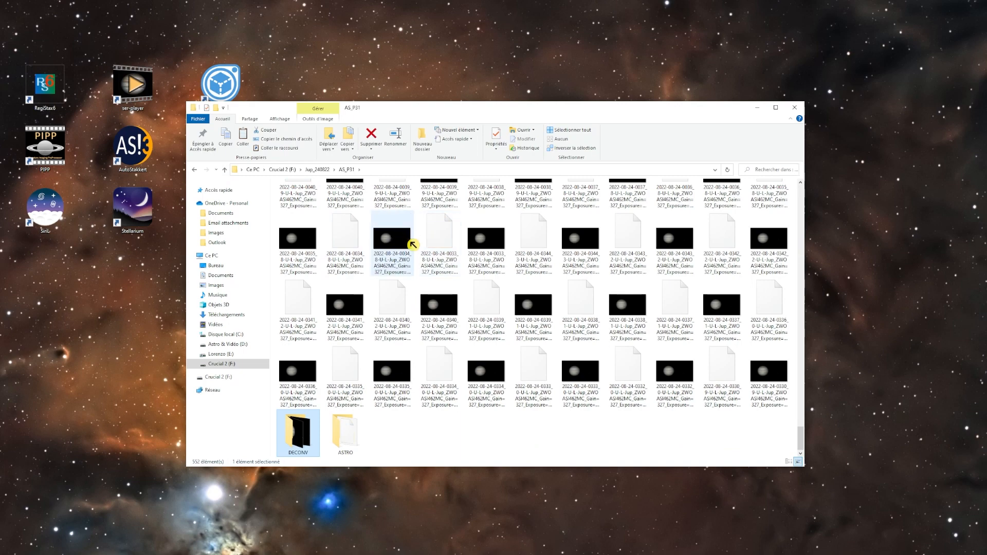
scroll(413, 245, up, 15)
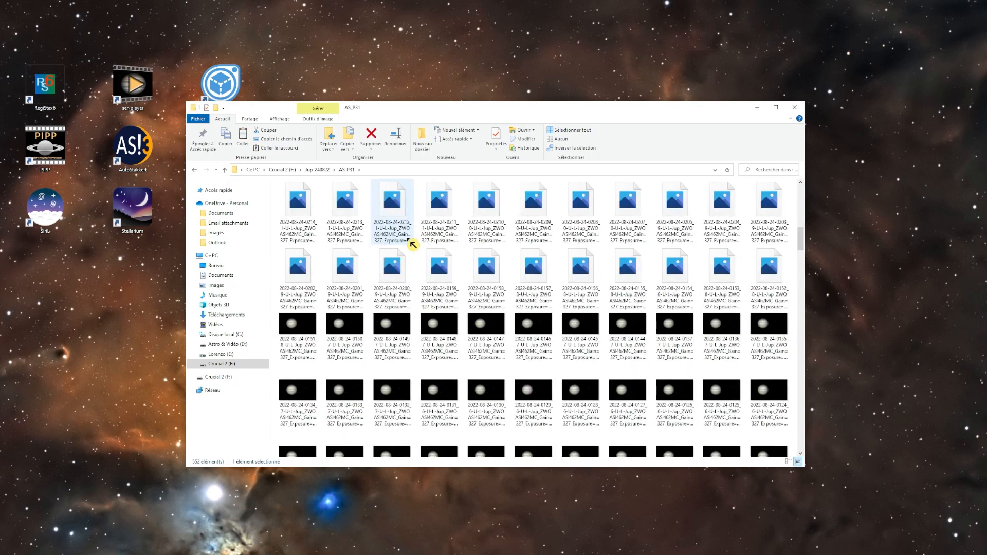
scroll(413, 244, up, 10)
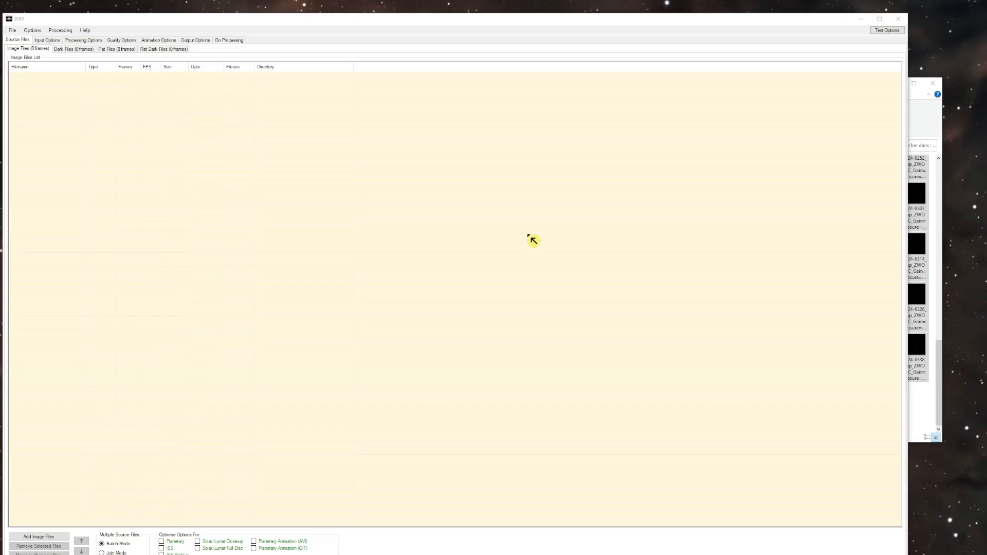
Add all the selected PNG images from the DECONV folder to PIPP's image source files and acknowledge Join Mode.
click(921, 97)
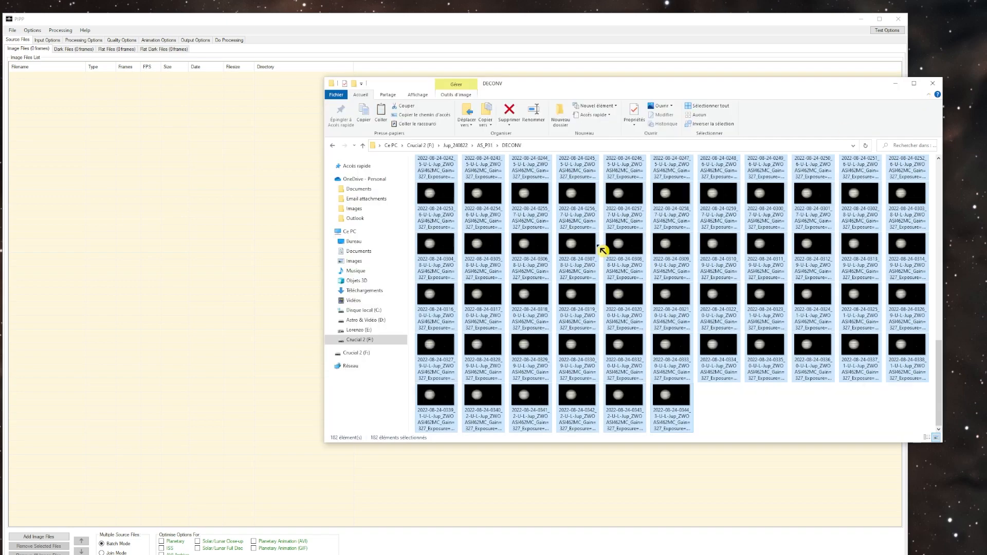
scroll(578, 214, up, 10)
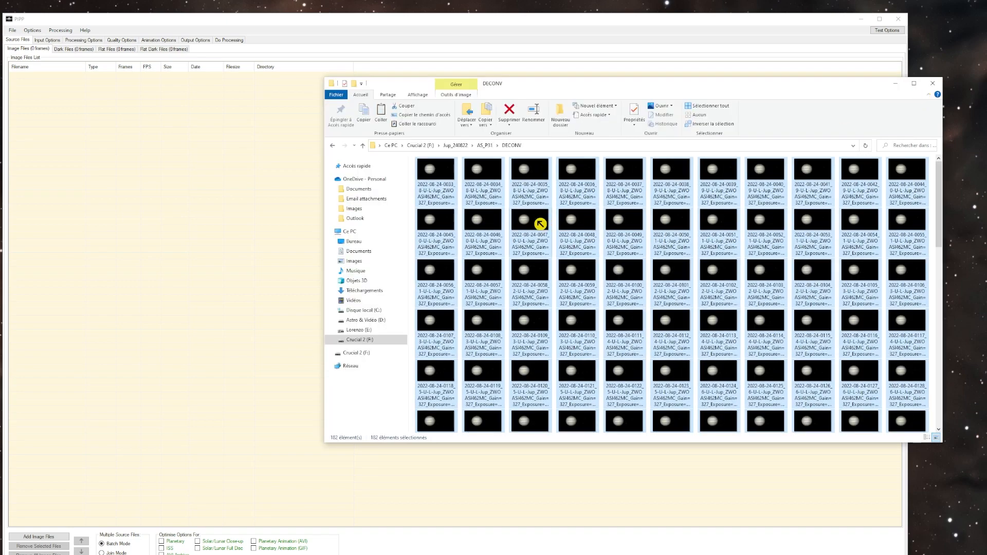
drag(540, 223, 172, 282)
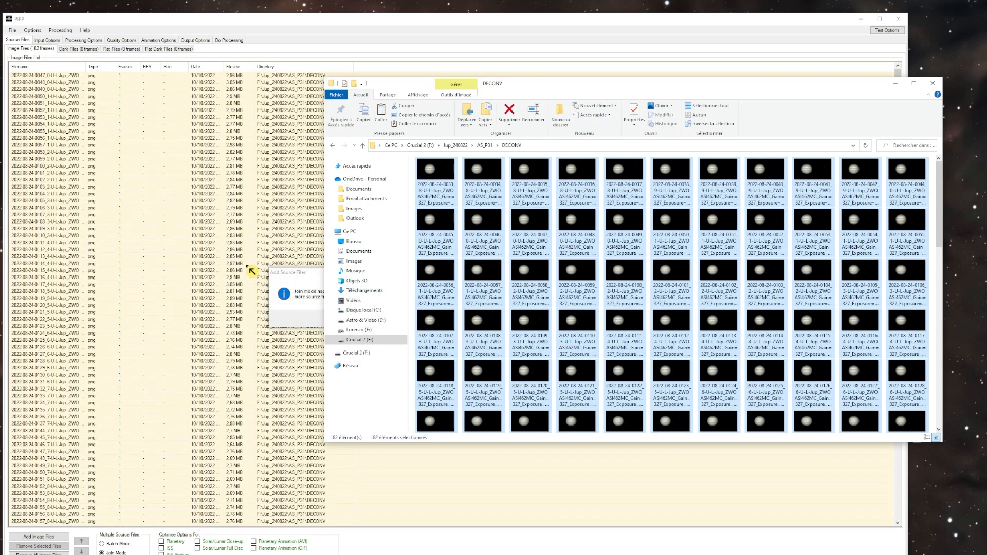
click(314, 278)
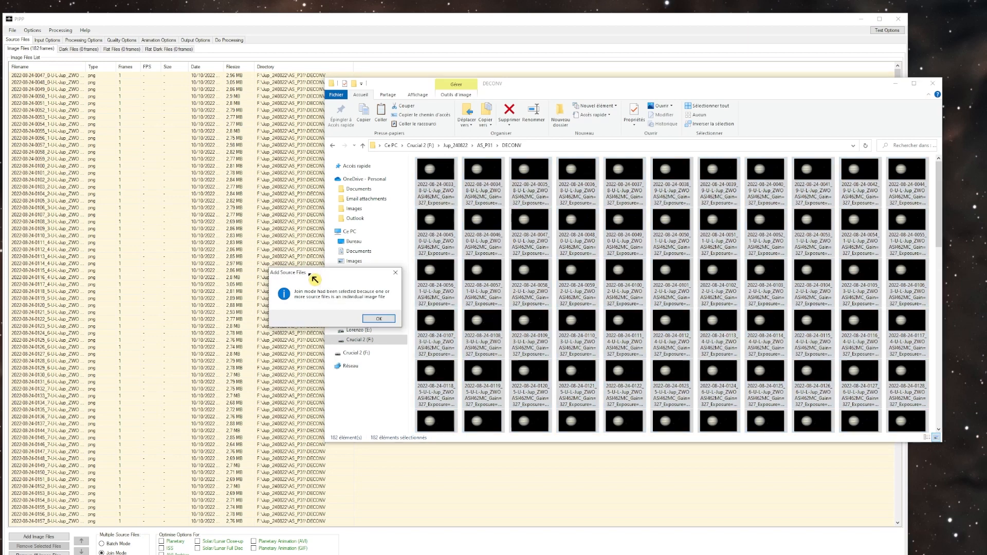
click(379, 318)
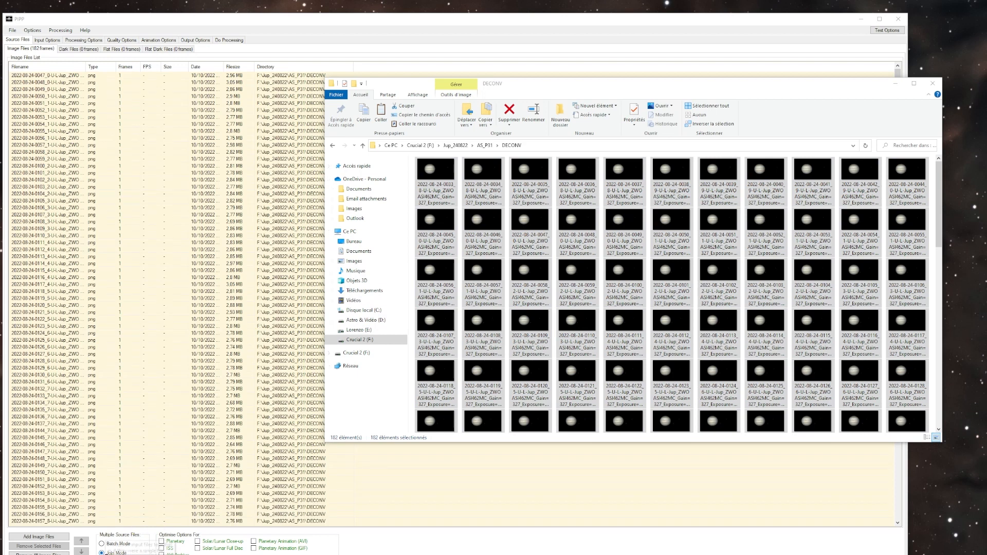
Enable the Planetary optimisation and set the output frame preview zoom to 50%.
click(166, 546)
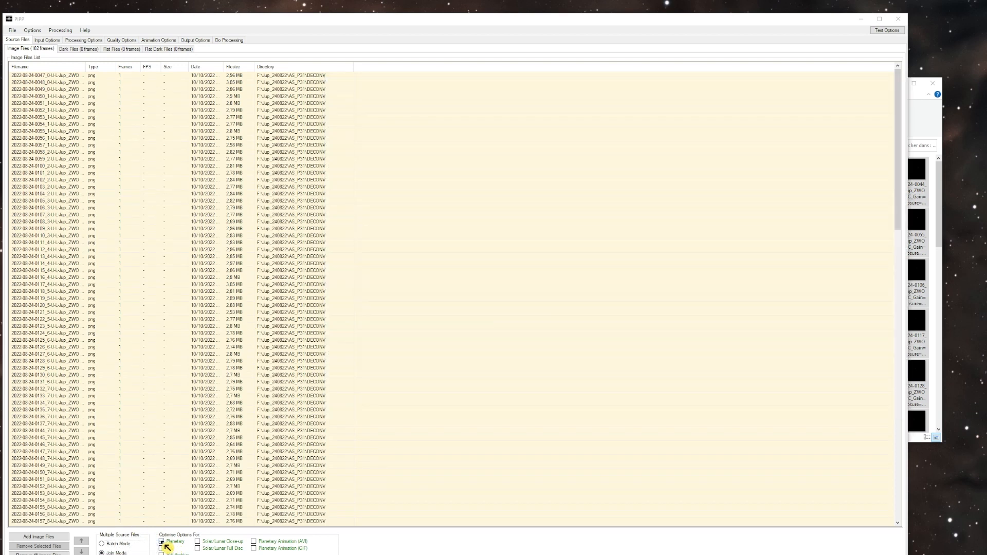
drag(551, 149, 714, 170)
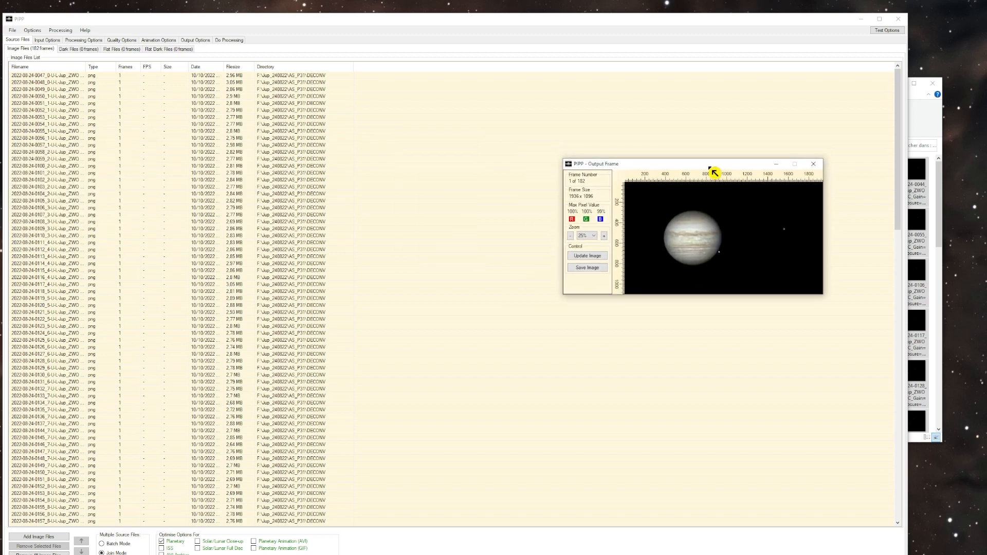
click(594, 235)
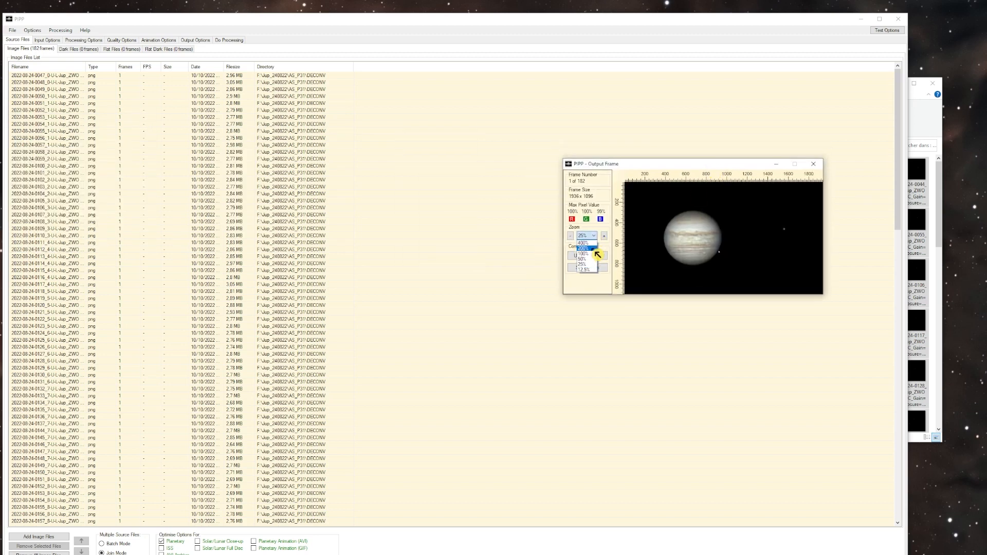
click(585, 253)
drag(744, 164, 569, 144)
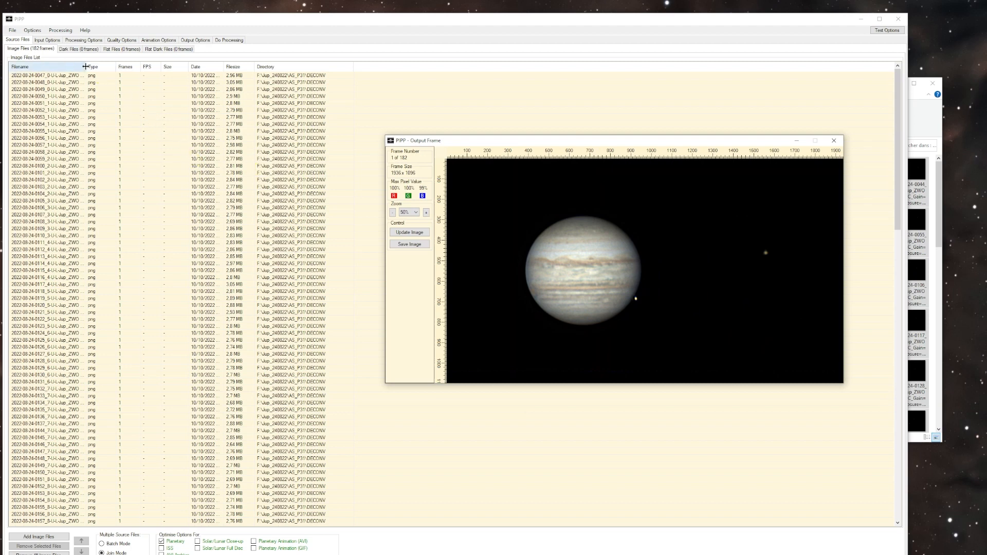
Widen the filename column, sort the image files by ascending filename, and check the order from first to last capture.
drag(86, 67, 201, 68)
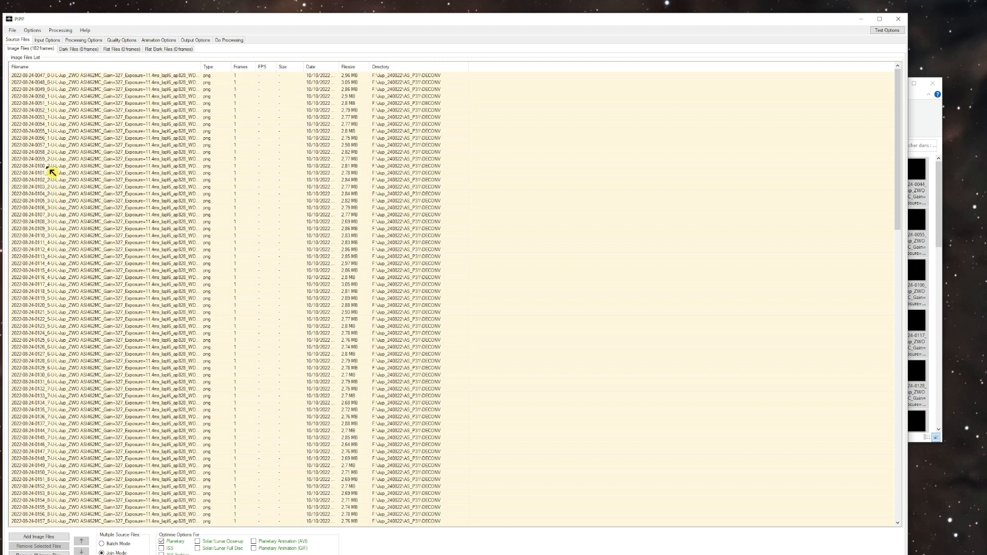
click(25, 68)
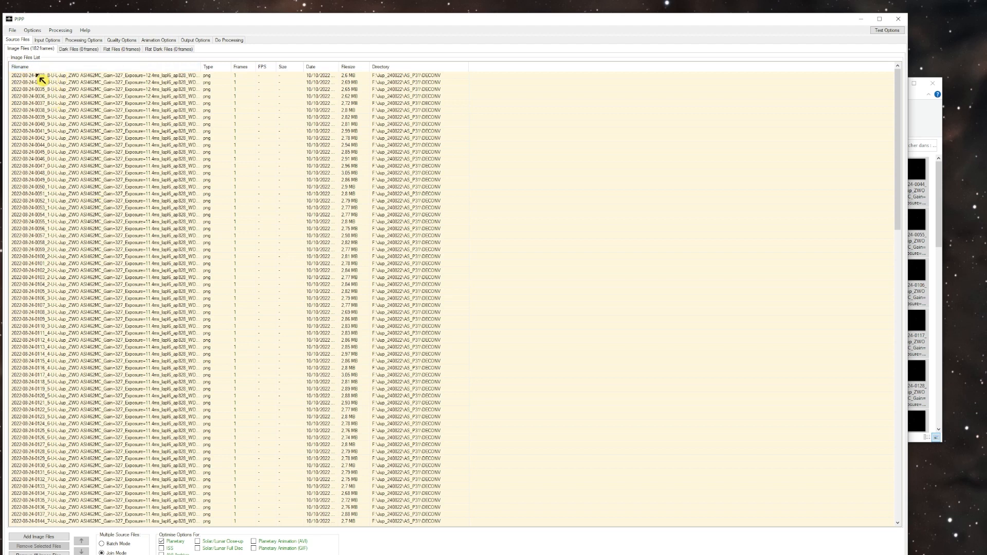
scroll(128, 286, down, 20)
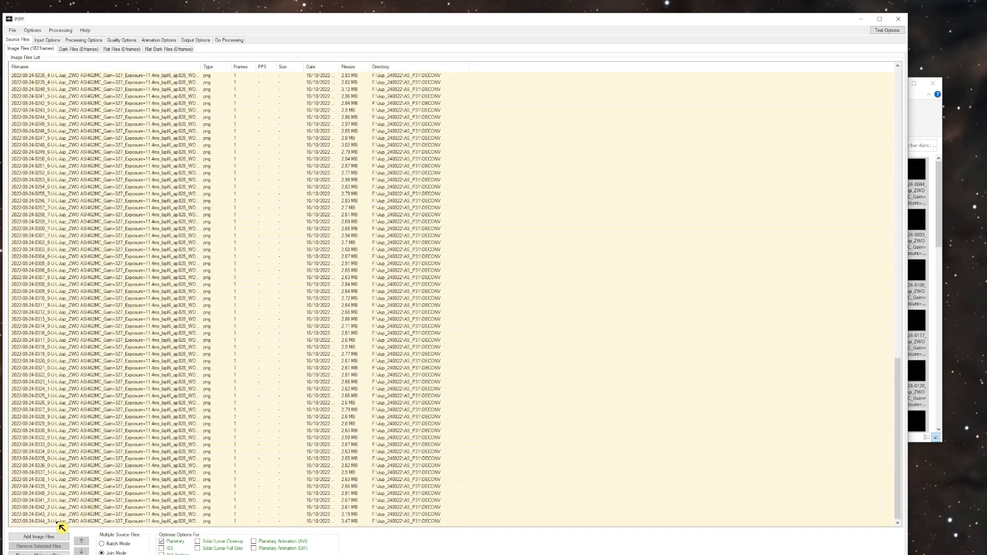
scroll(228, 184, up, 20)
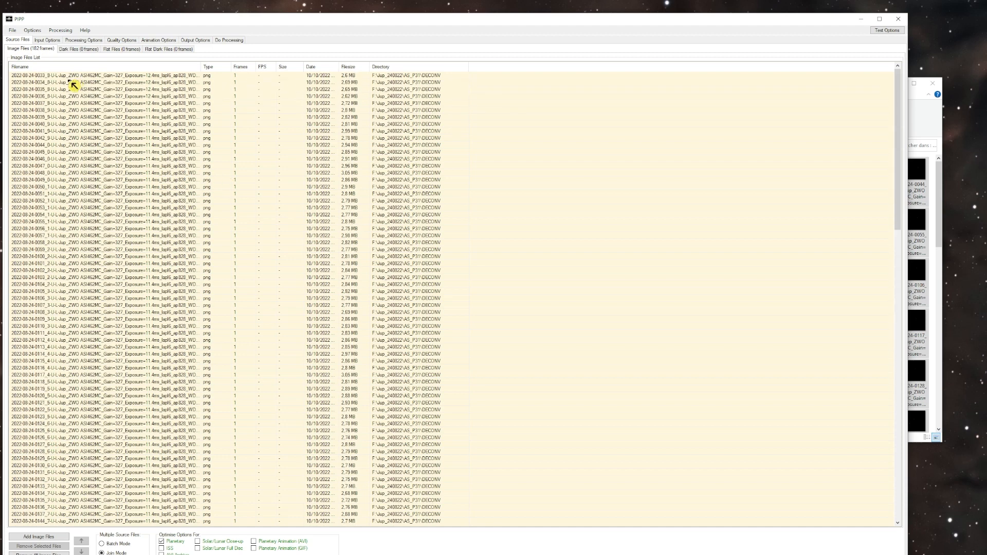
Test the planetary processing options and examine how the default cropping frames Jupiter.
click(83, 41)
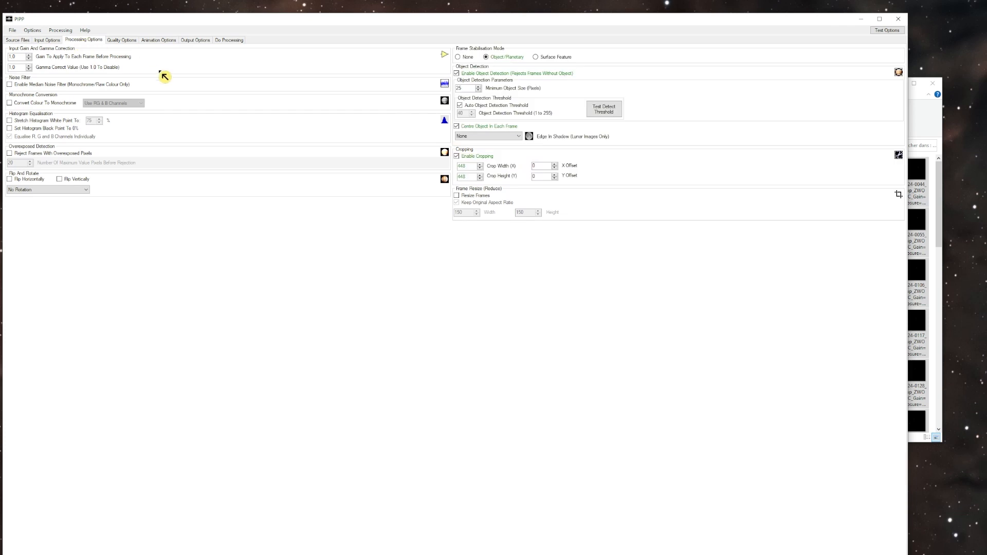
click(891, 32)
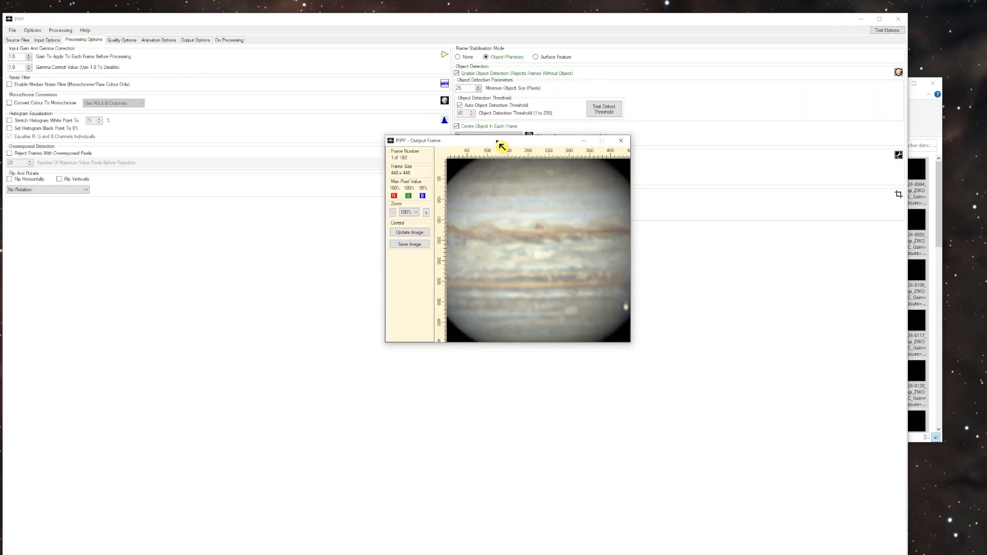
drag(499, 145, 476, 245)
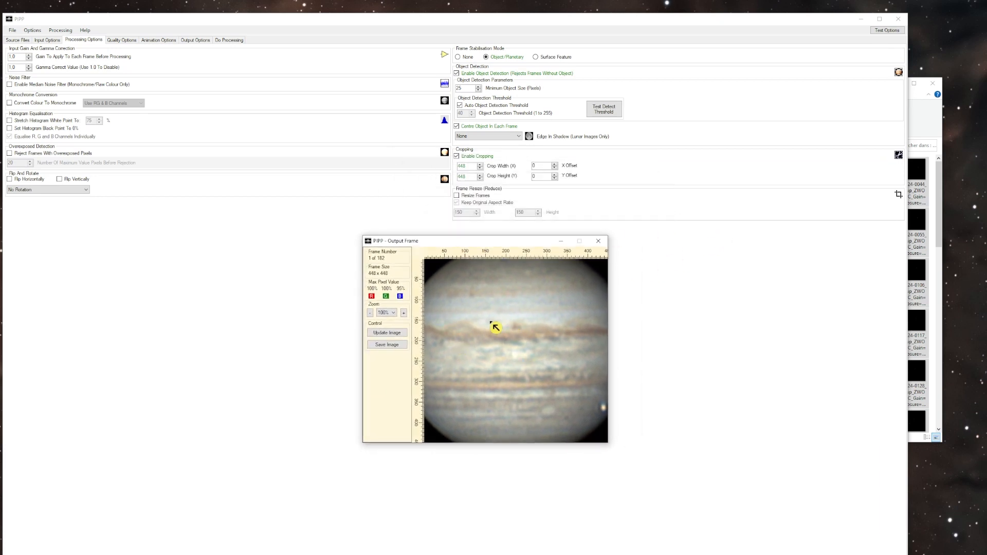
Disable cropping and Centre Object In Each Frame, testing the options after each change and viewing the uncropped frame at 50% zoom.
click(457, 156)
click(889, 30)
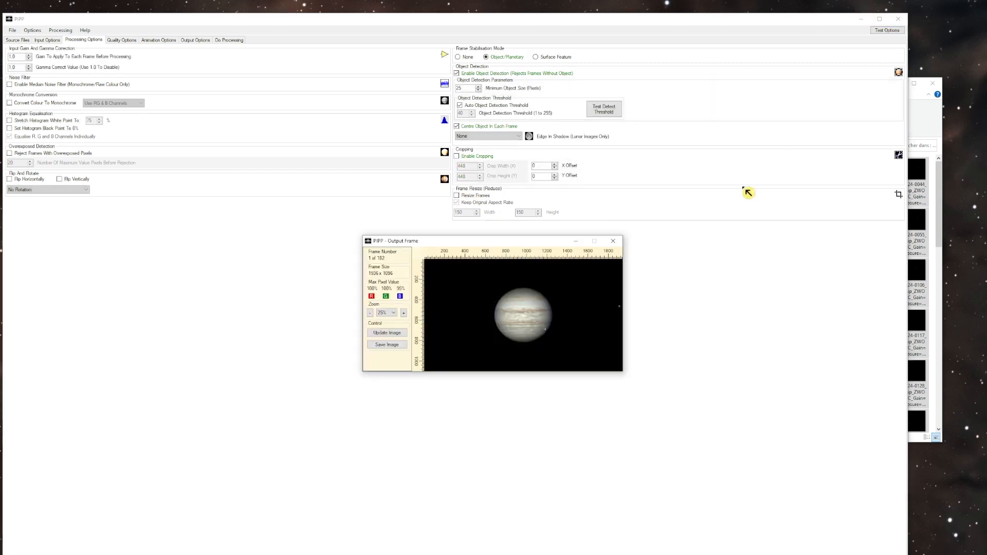
click(391, 313)
click(394, 336)
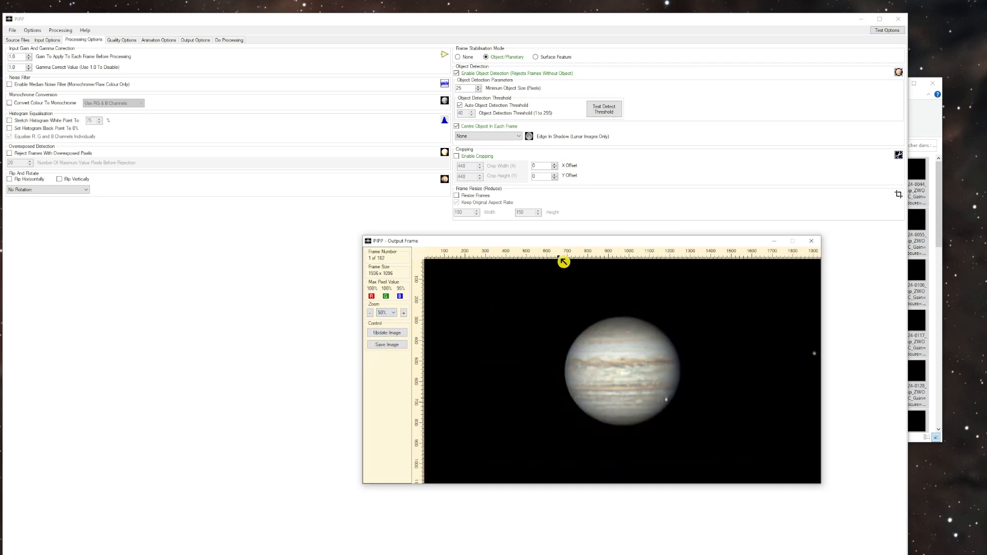
drag(561, 247, 433, 254)
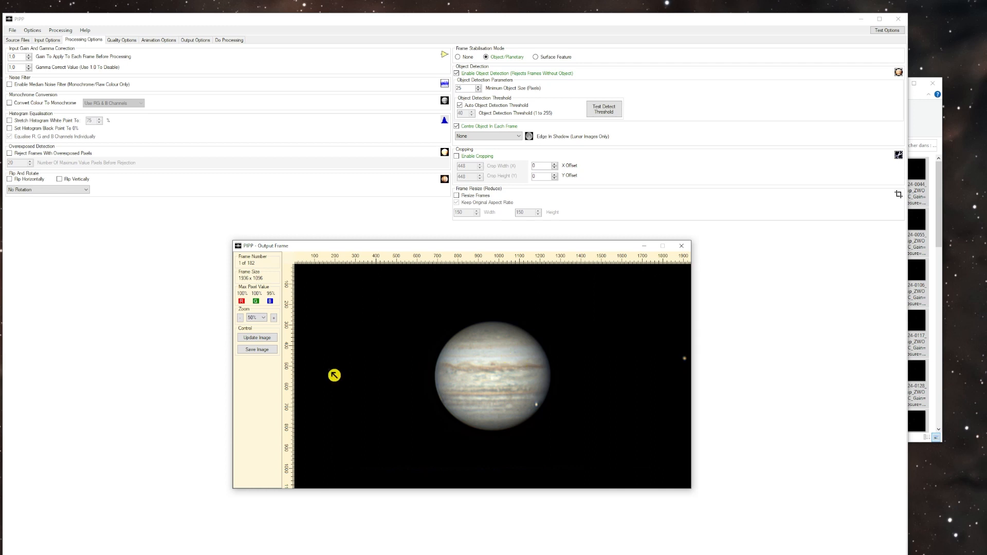
click(457, 127)
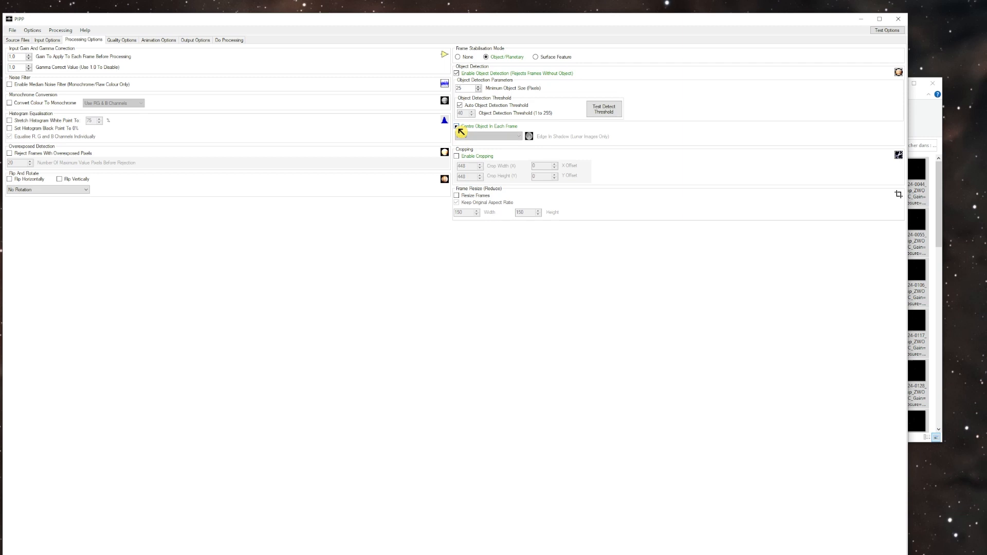
click(879, 31)
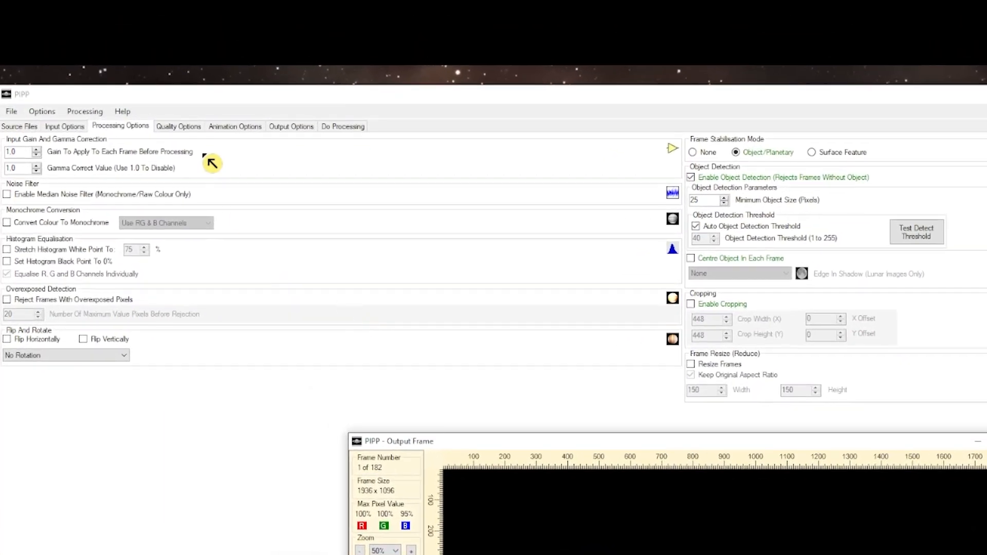
Set the animation to play all frames forward and in reverse without final-frame pauses, repeating the complete sequence 3 times.
click(227, 136)
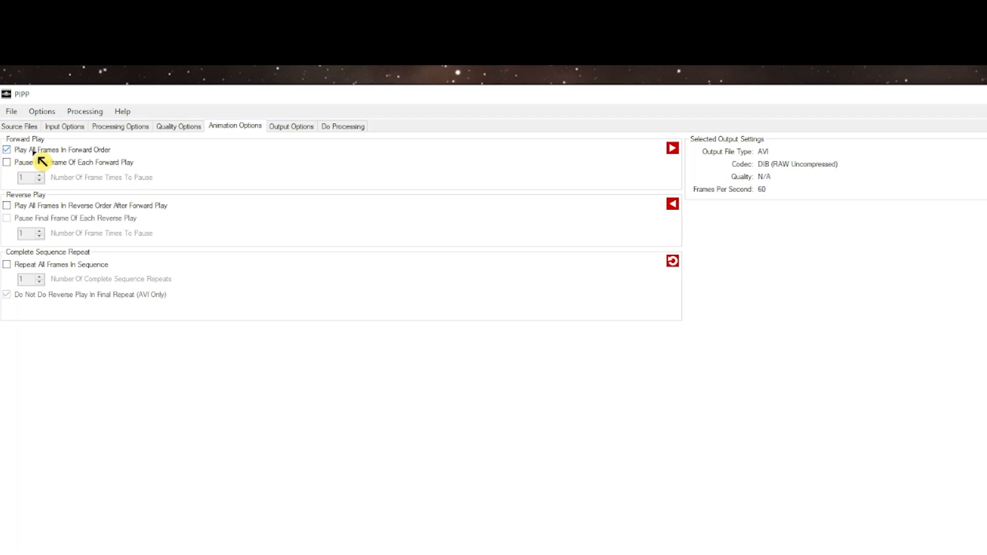
click(10, 163)
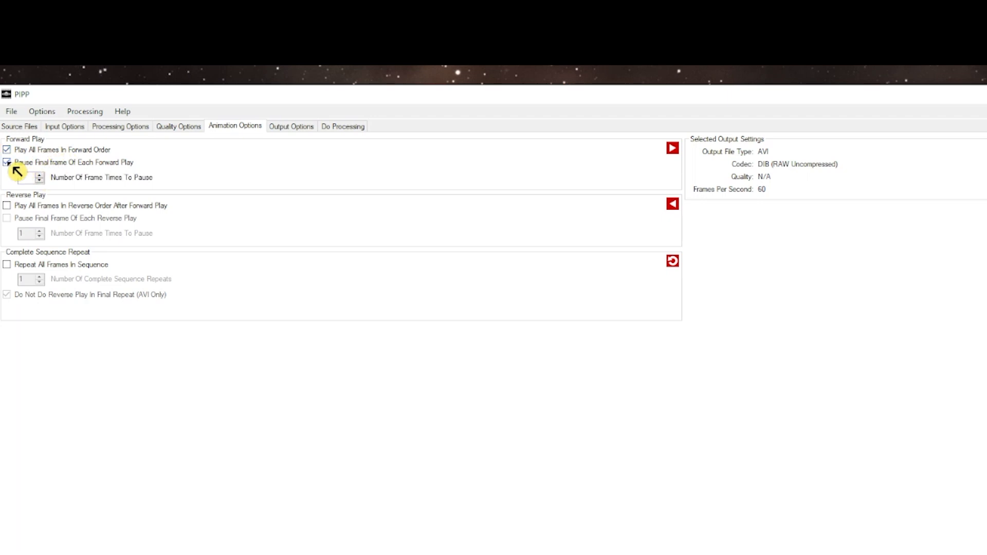
click(8, 163)
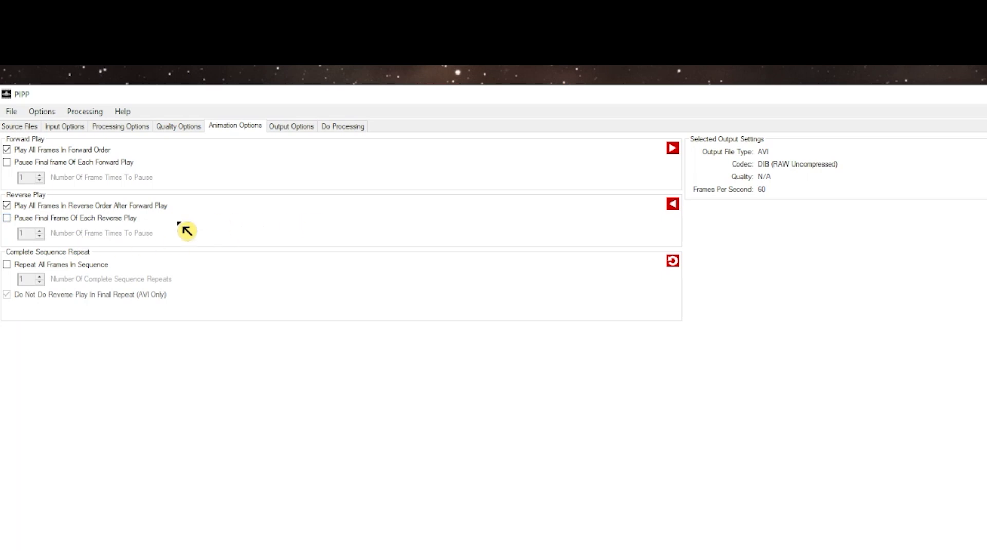
click(10, 268)
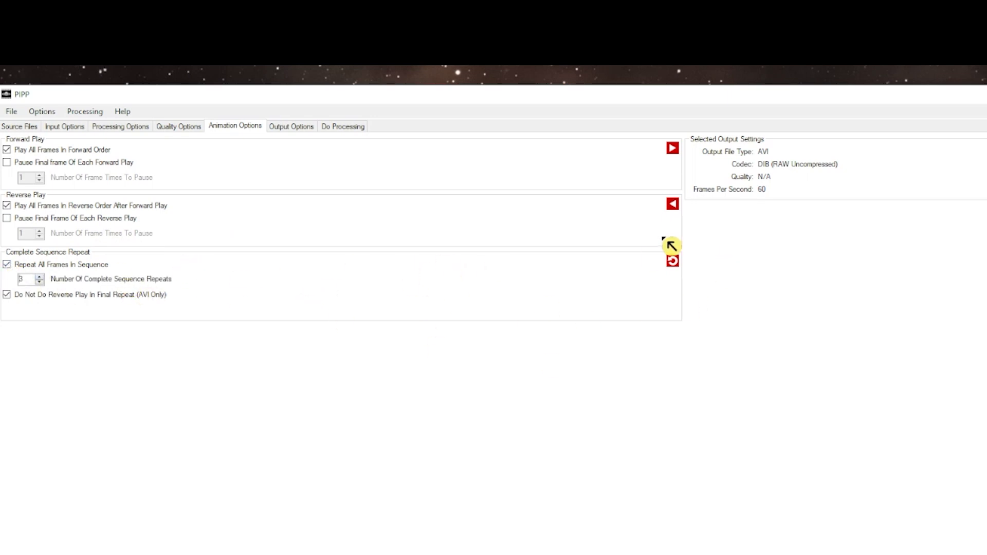
Process the Jupiter frames into an AVI animation using the DIB (RAW Uncompressed) codec and a framerate of 30.
click(290, 129)
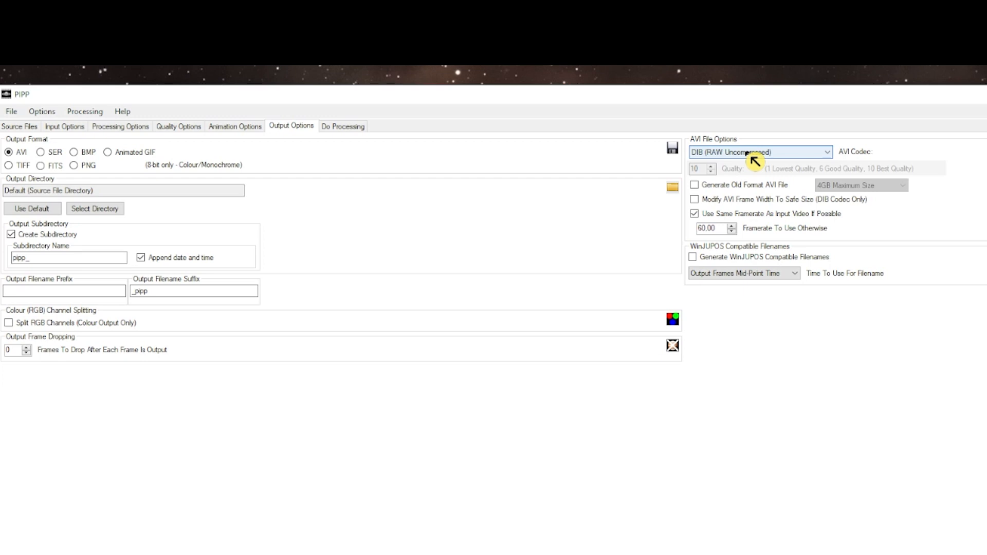
click(750, 154)
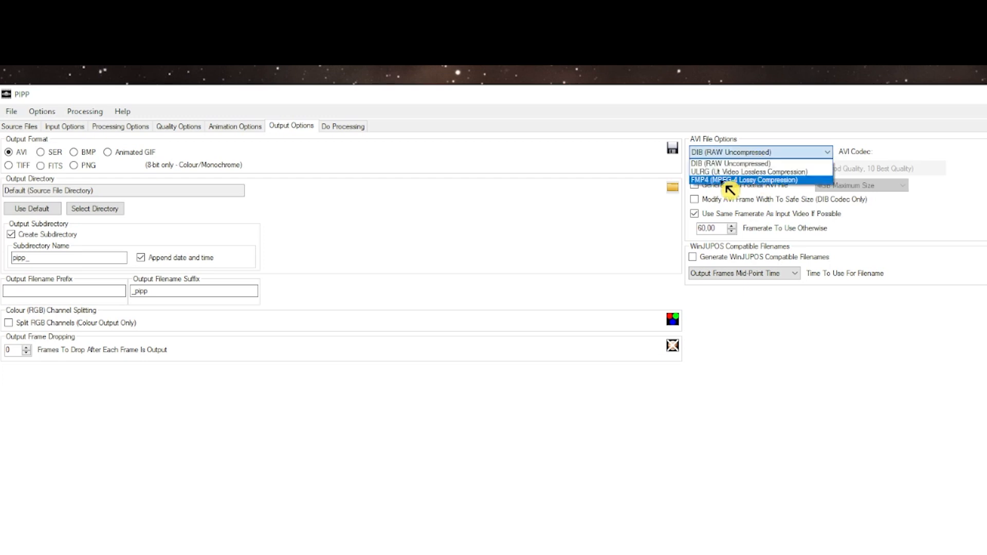
click(725, 181)
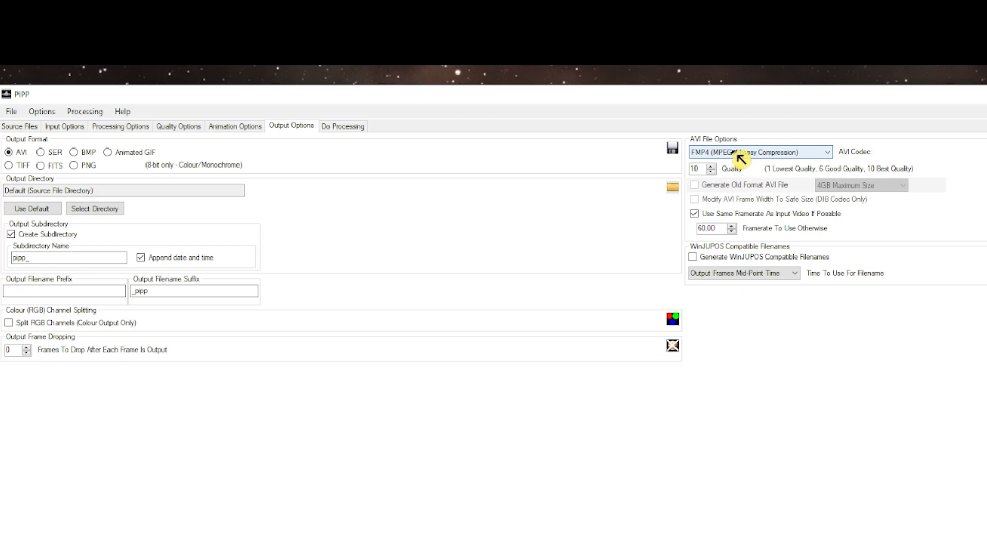
click(736, 154)
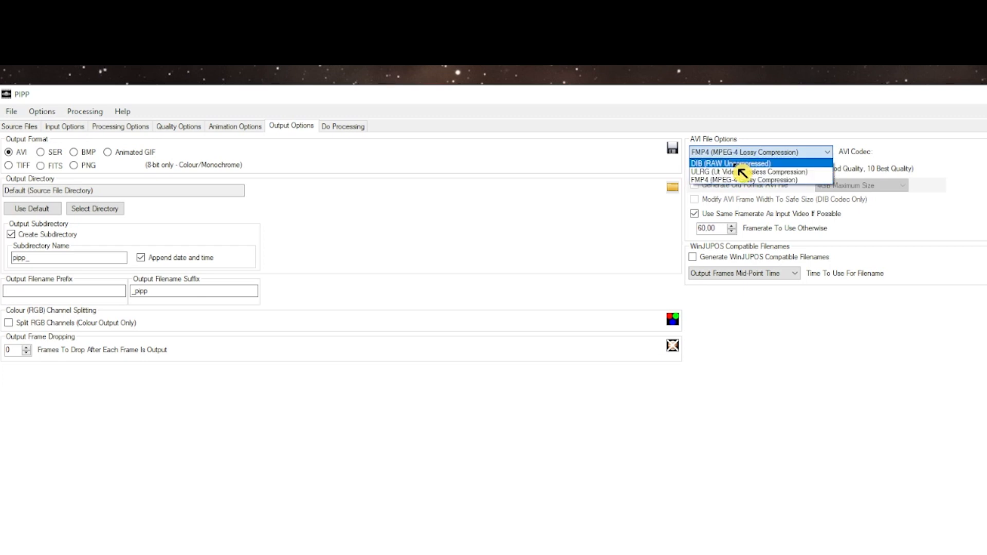
click(738, 164)
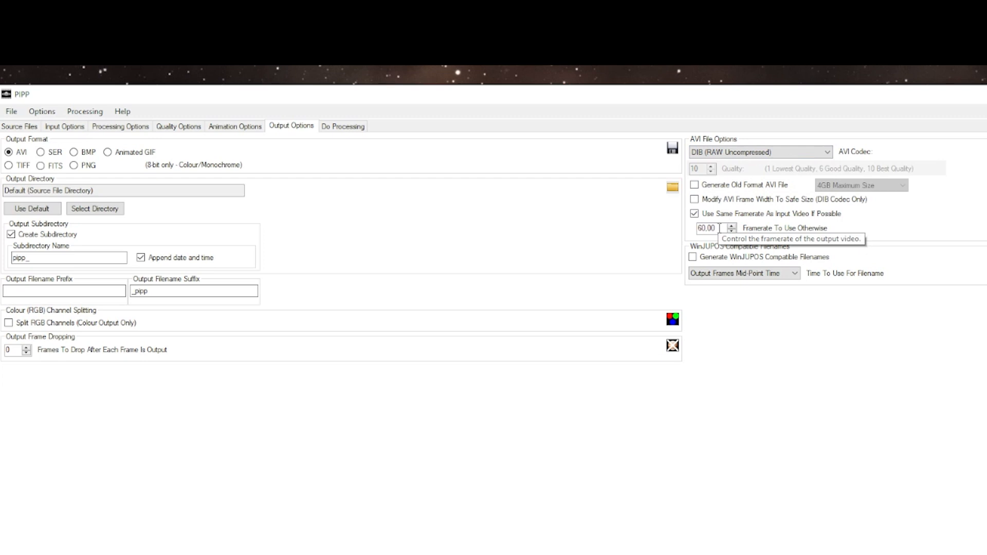
drag(721, 228, 689, 236)
text(30)
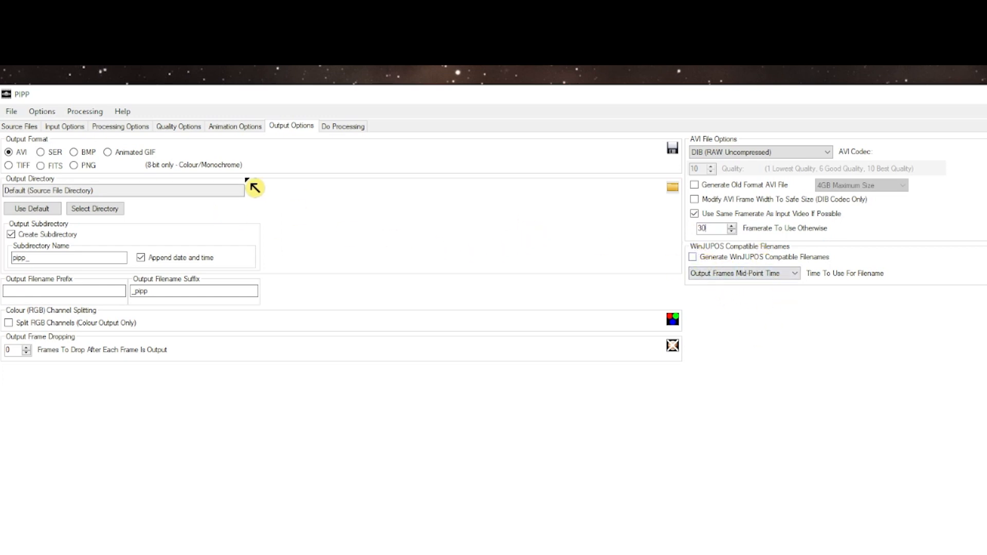
click(344, 131)
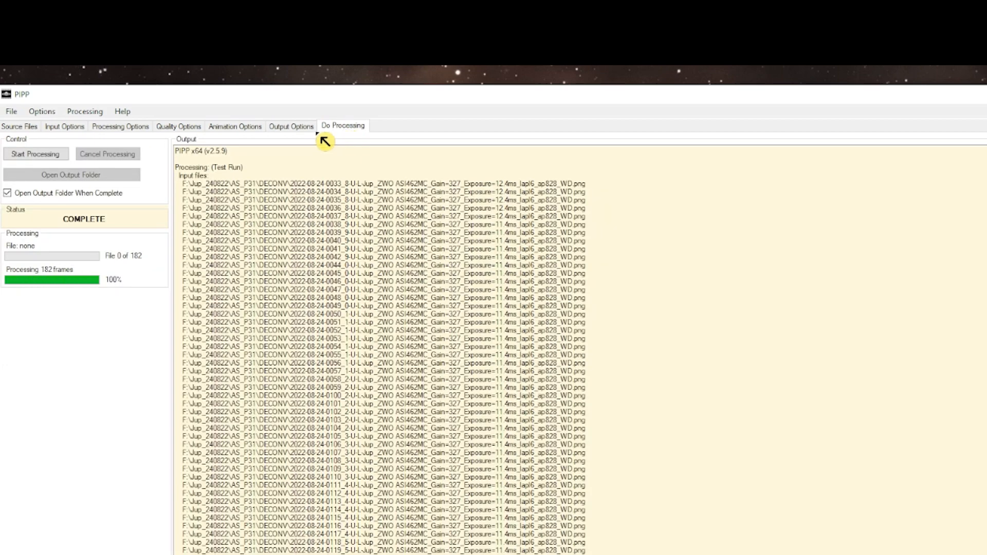
click(46, 159)
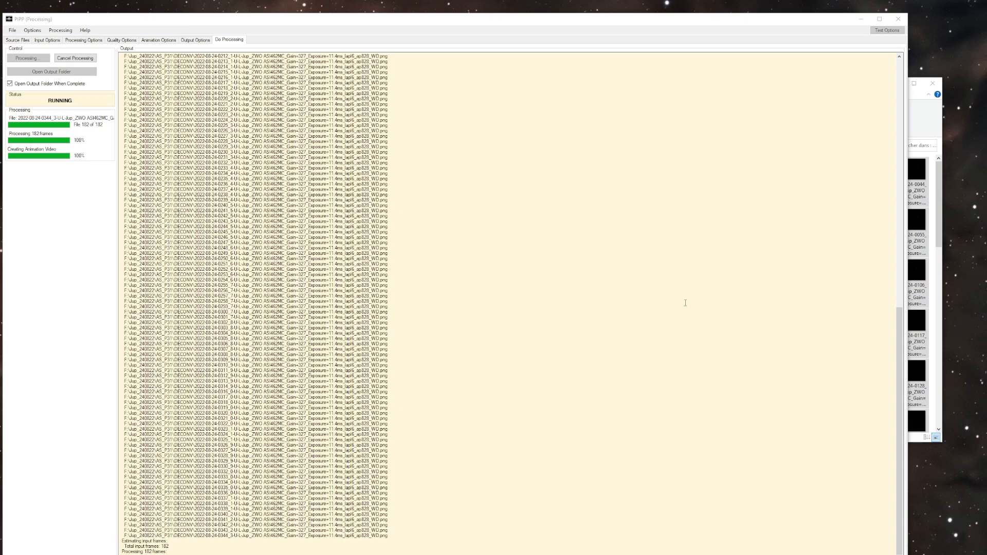
Examine the source images in the DECONV folder and the contents of the newly created output subfolder.
click(924, 99)
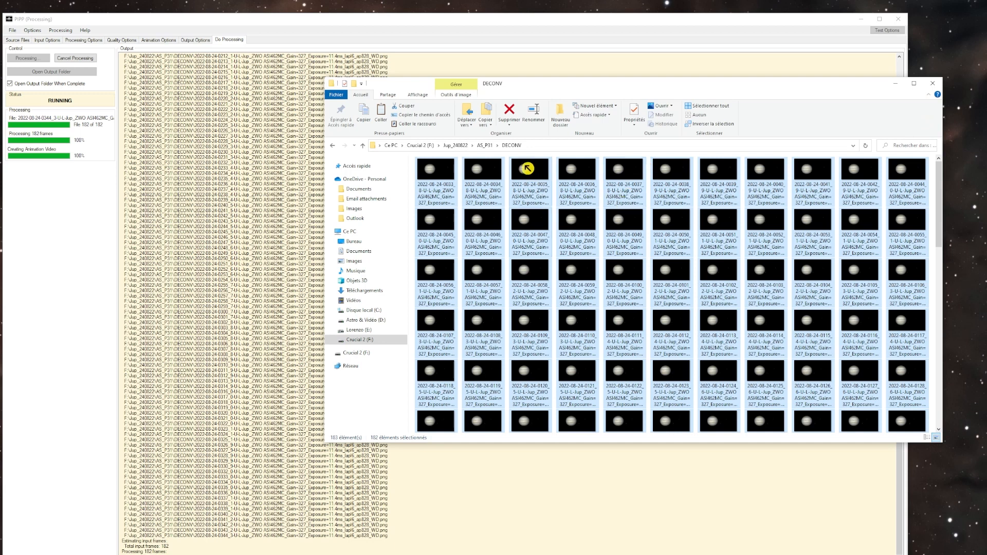
click(525, 146)
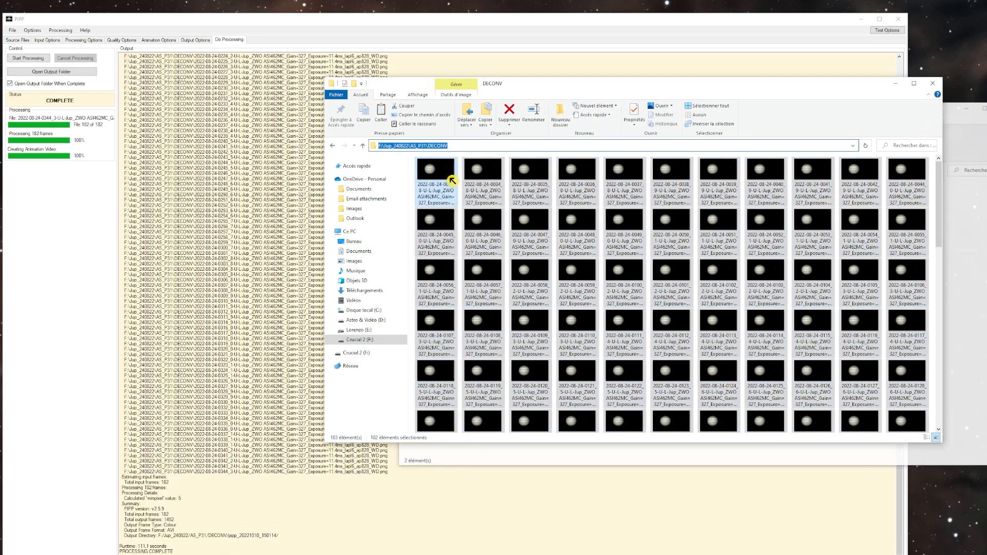
click(970, 278)
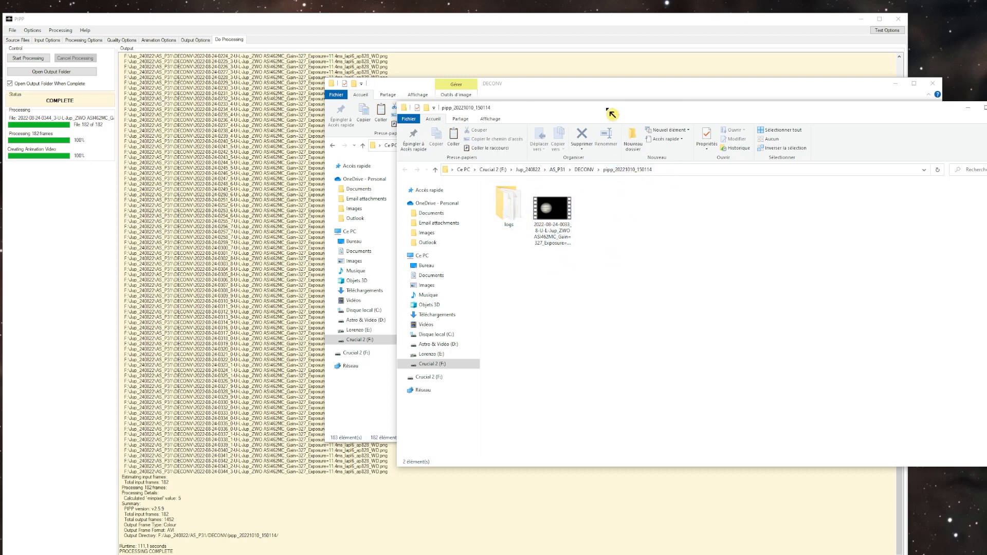
click(617, 94)
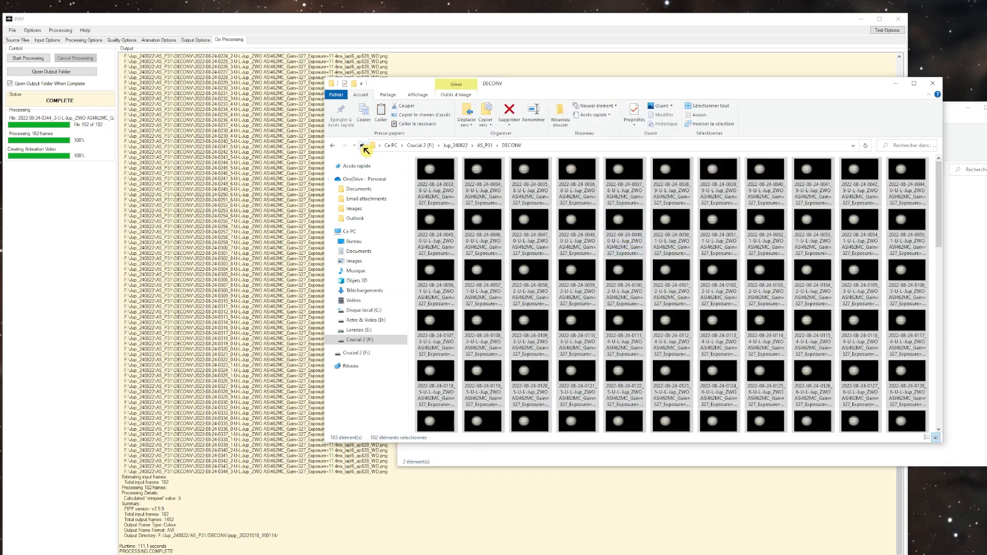
click(503, 175)
scroll(563, 208, down, 10)
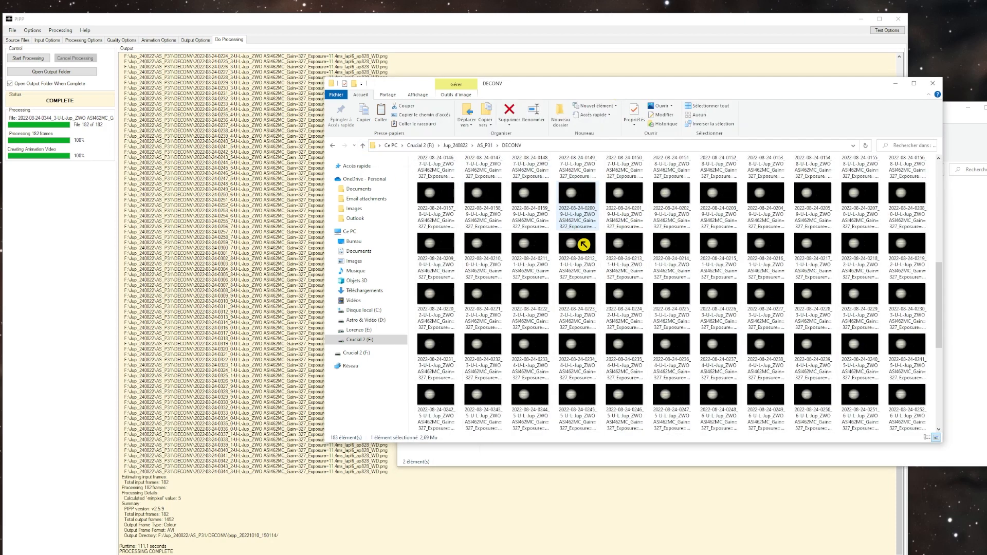
click(976, 247)
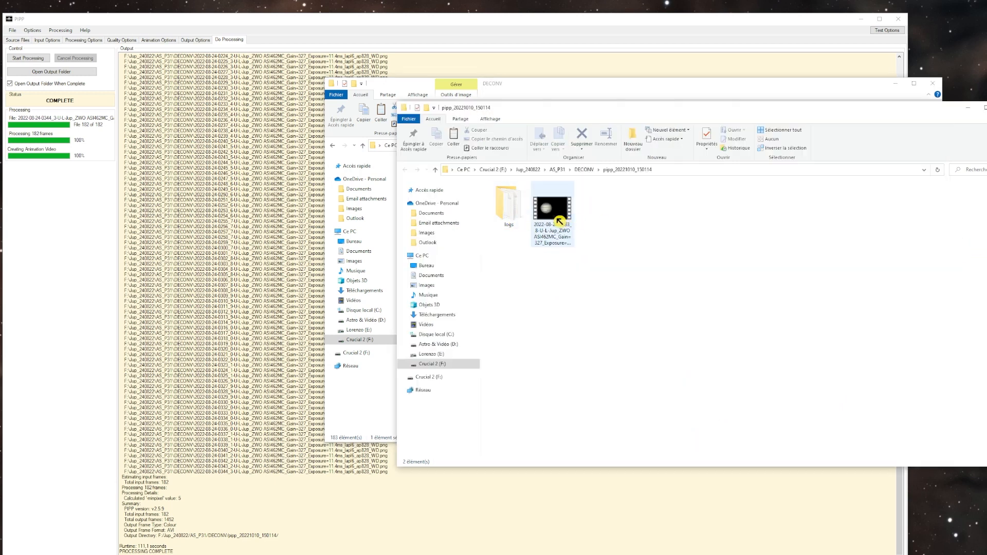
Play the generated AVI animation to review Jupiter's rotation, and close the player.
double_click(571, 217)
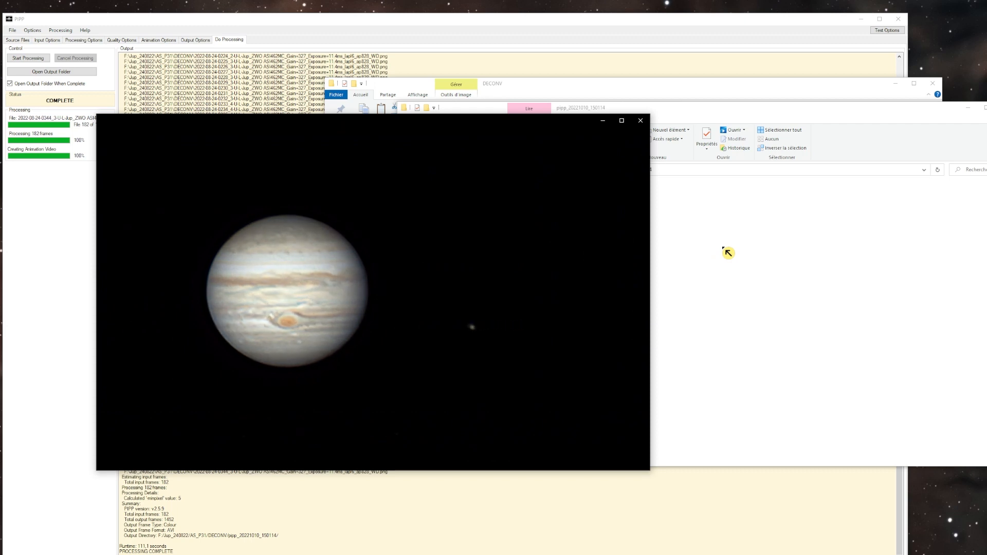
mouse_move(428, 343)
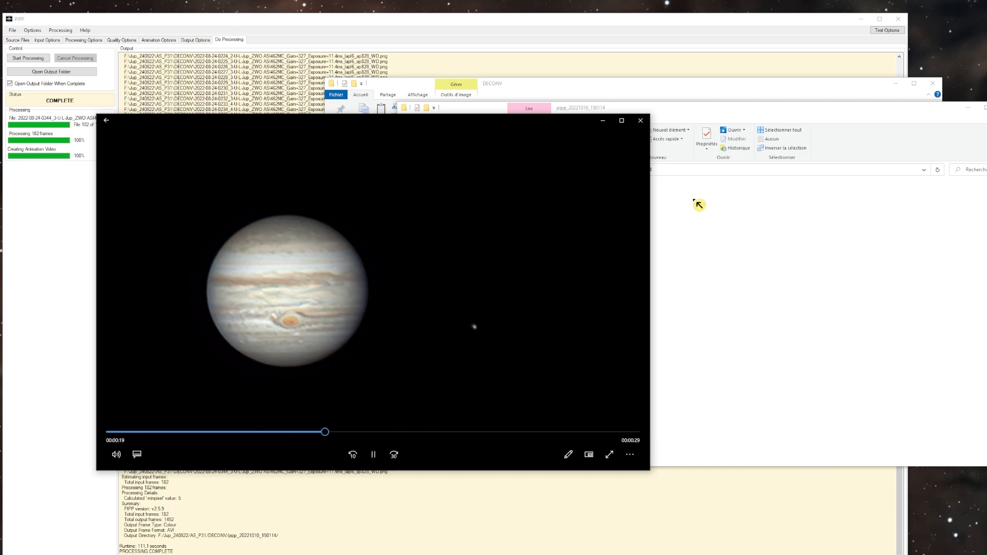
click(640, 120)
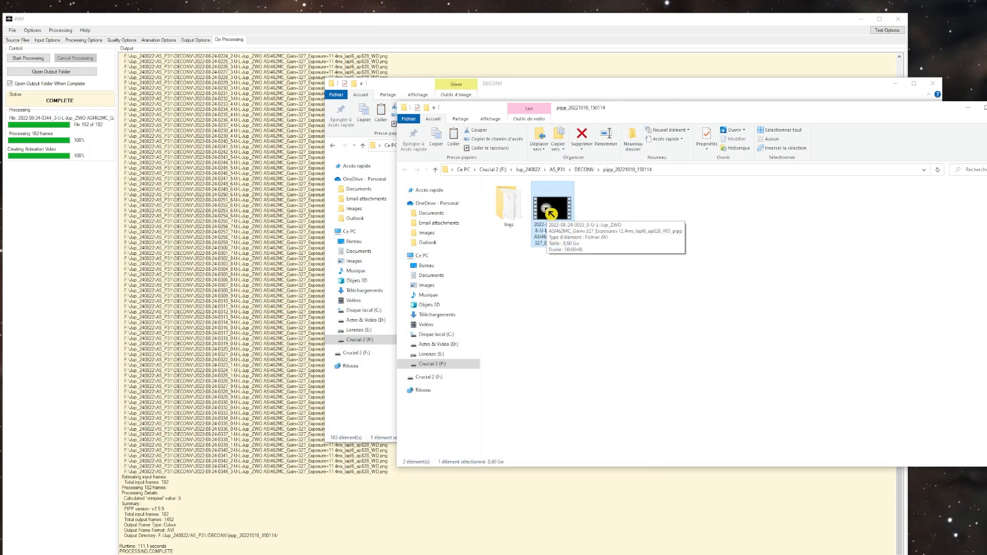
Check the generated AVI's file size in its properties, and close the output folder.
right_click(547, 210)
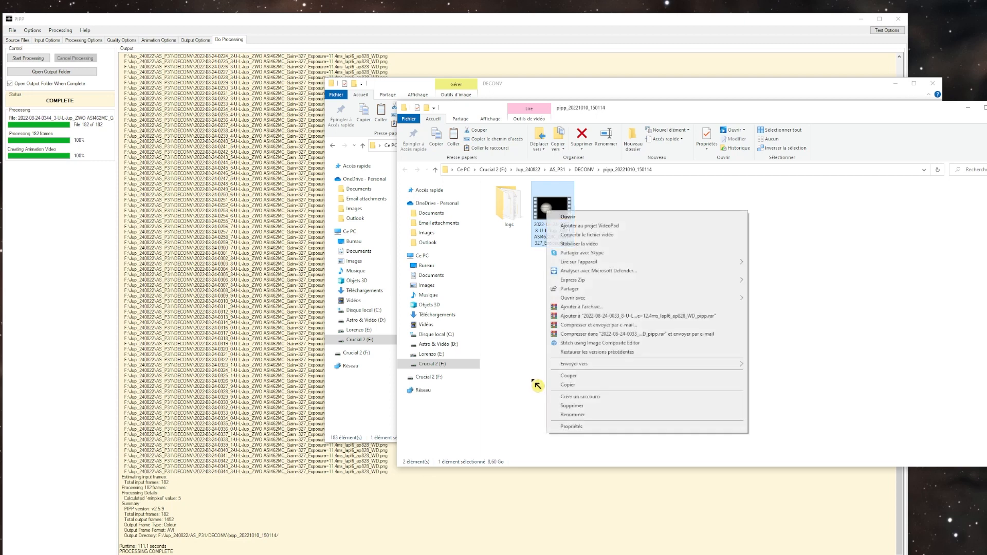
click(580, 429)
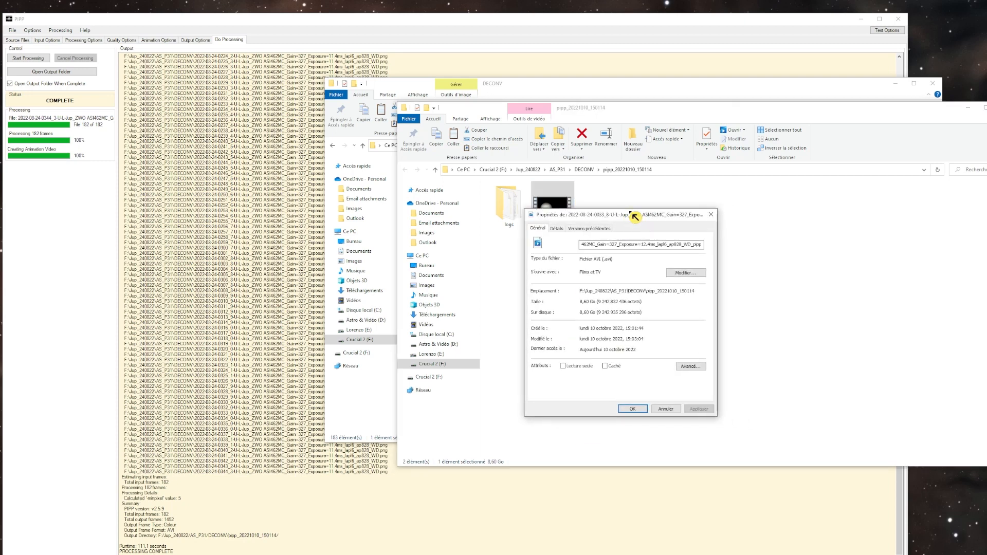
drag(659, 218, 634, 216)
click(663, 410)
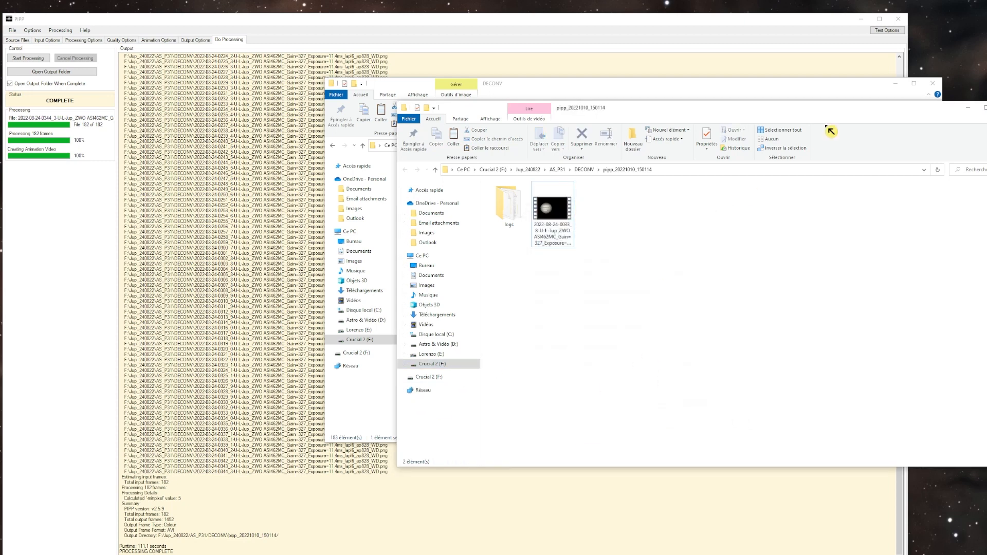
key(ctrl+w)
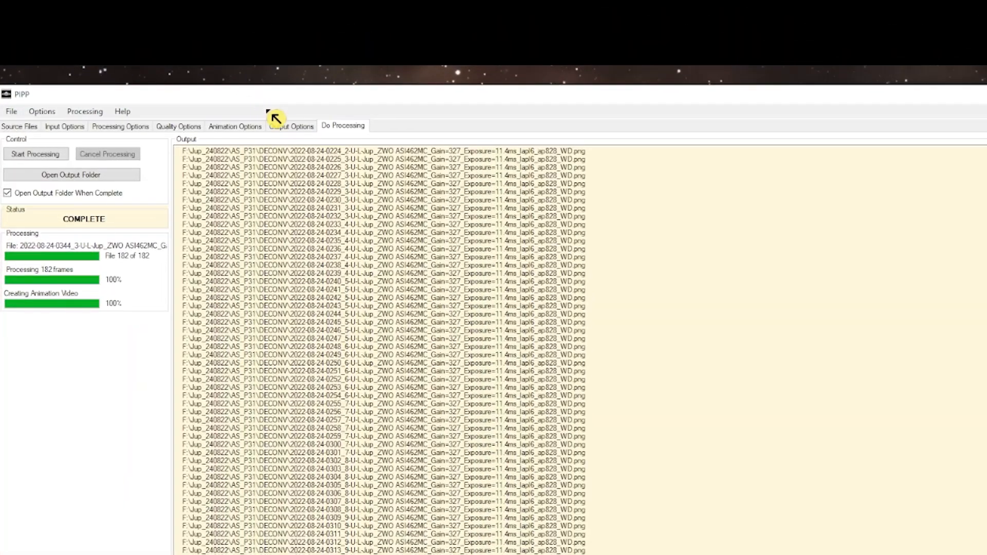
Change the output format to Animated GIF, replace its default framerate, and process the frames into a GIF.
click(236, 76)
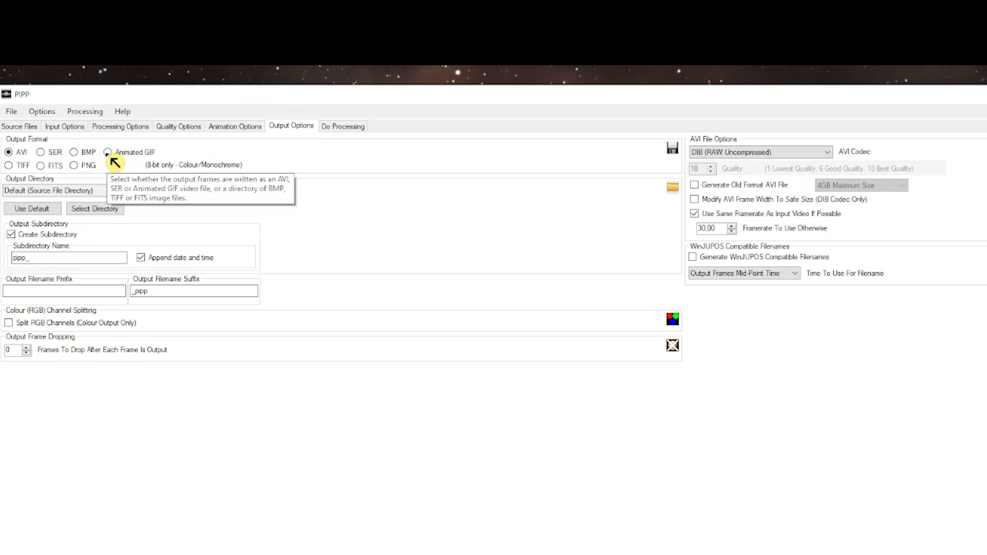
click(109, 154)
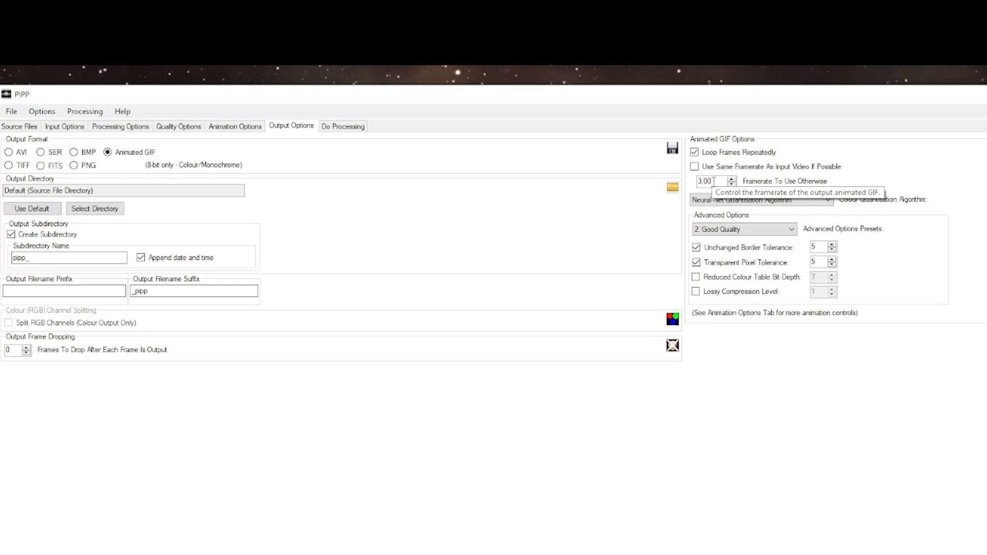
click(714, 181)
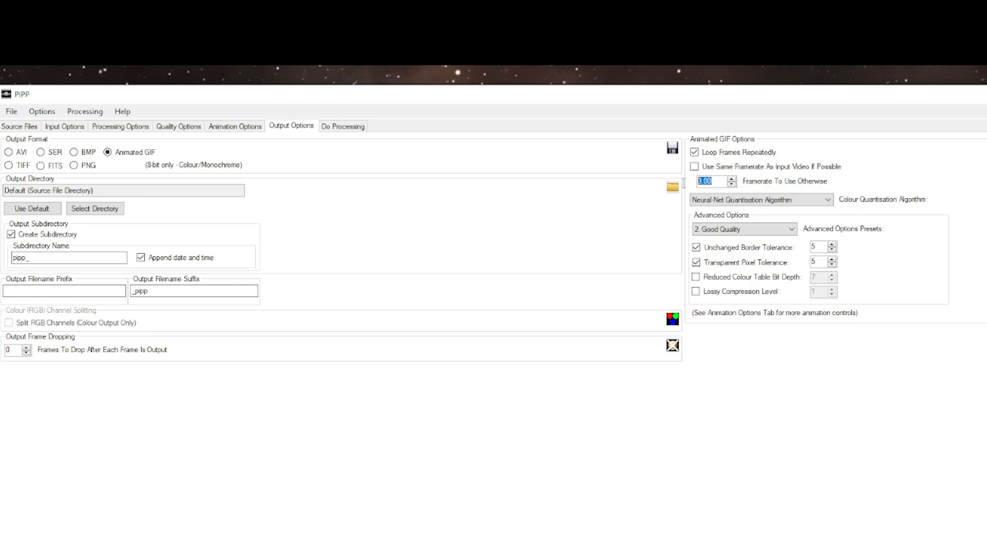
key(BackSpace)
key(BackSpace)
key(BackSpace)
click(359, 128)
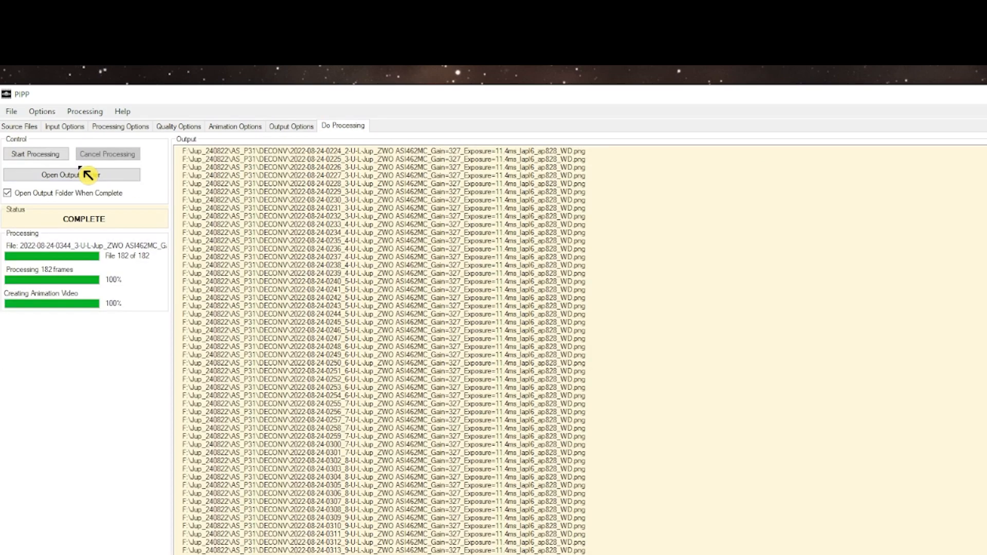
click(49, 155)
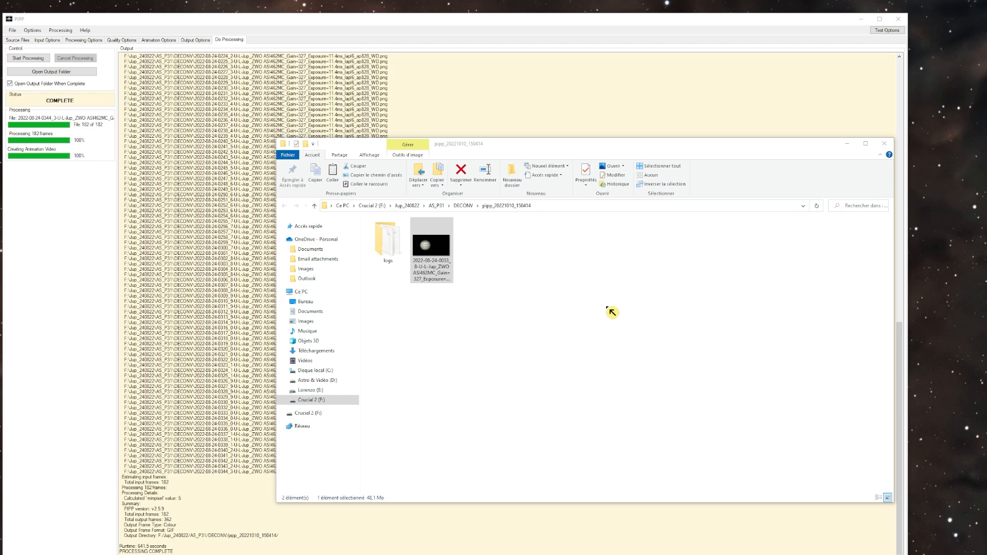
Open the generated animated GIF from its output folder for review.
double_click(438, 244)
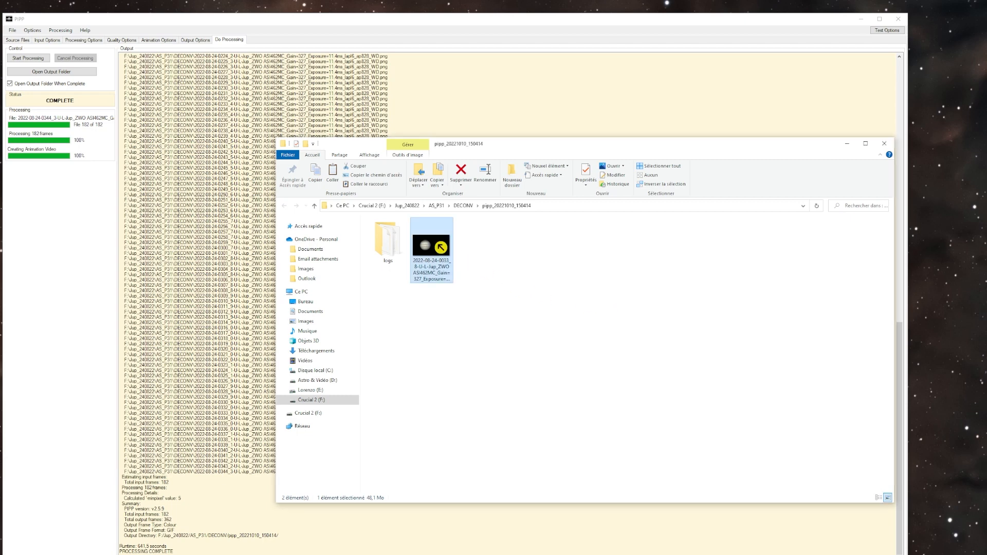